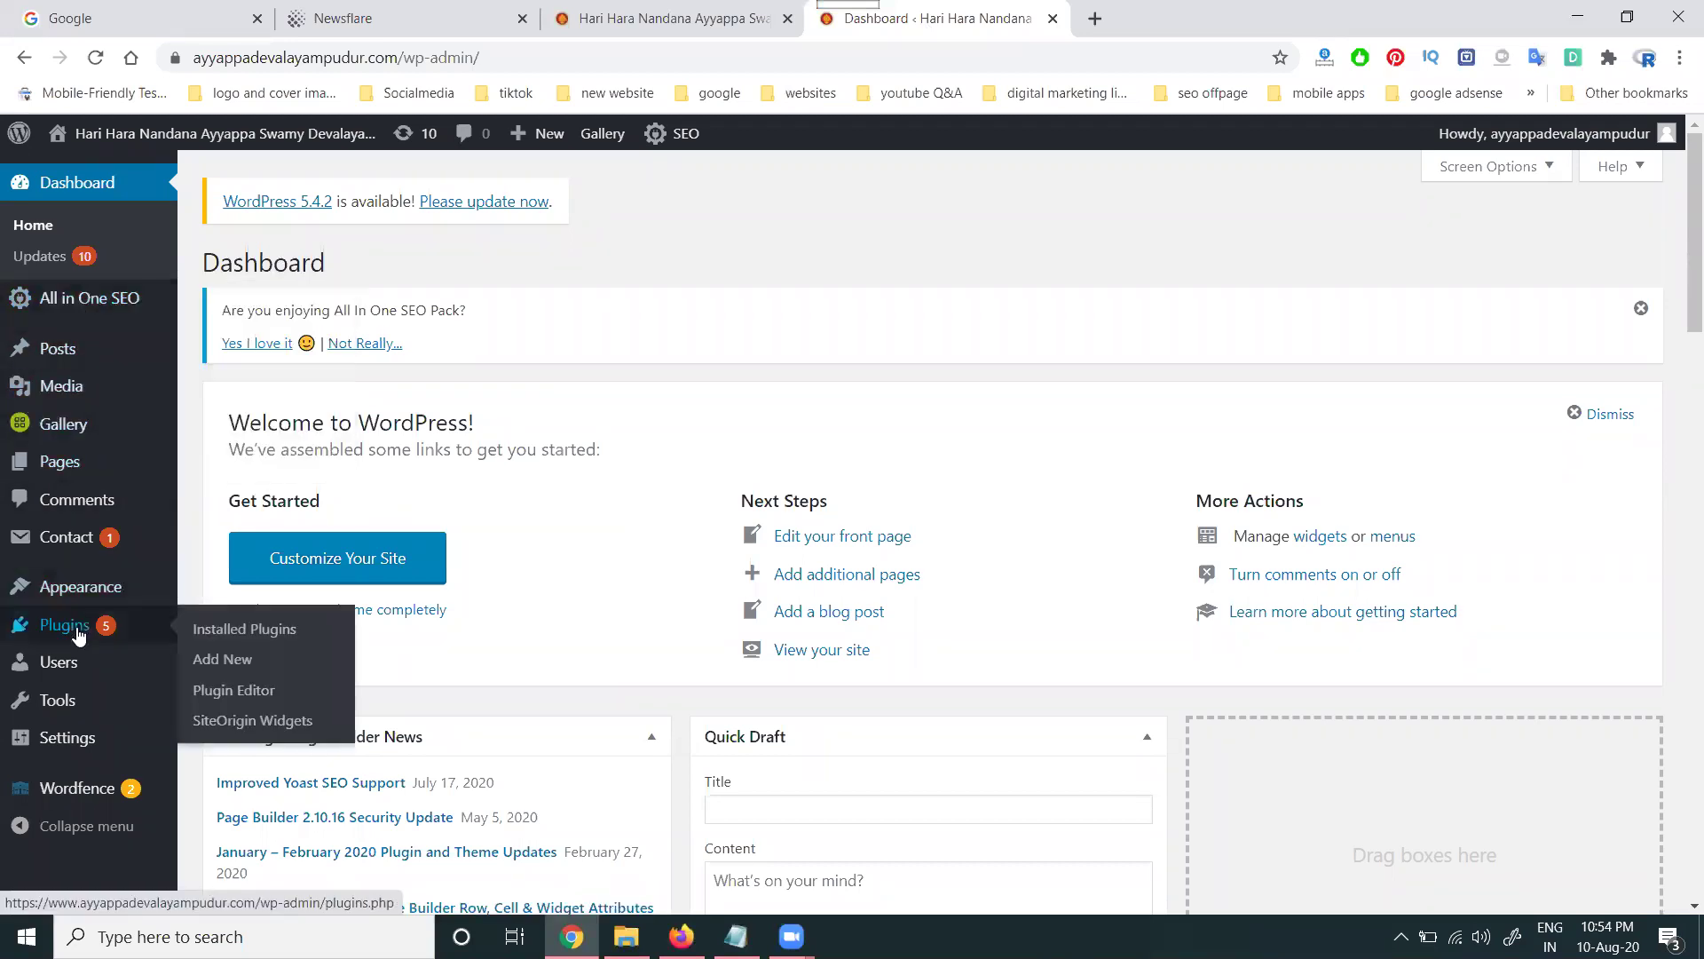
Step: Go to Plugins in the dashboard sidebar to list the site's installed plugins
click(78, 630)
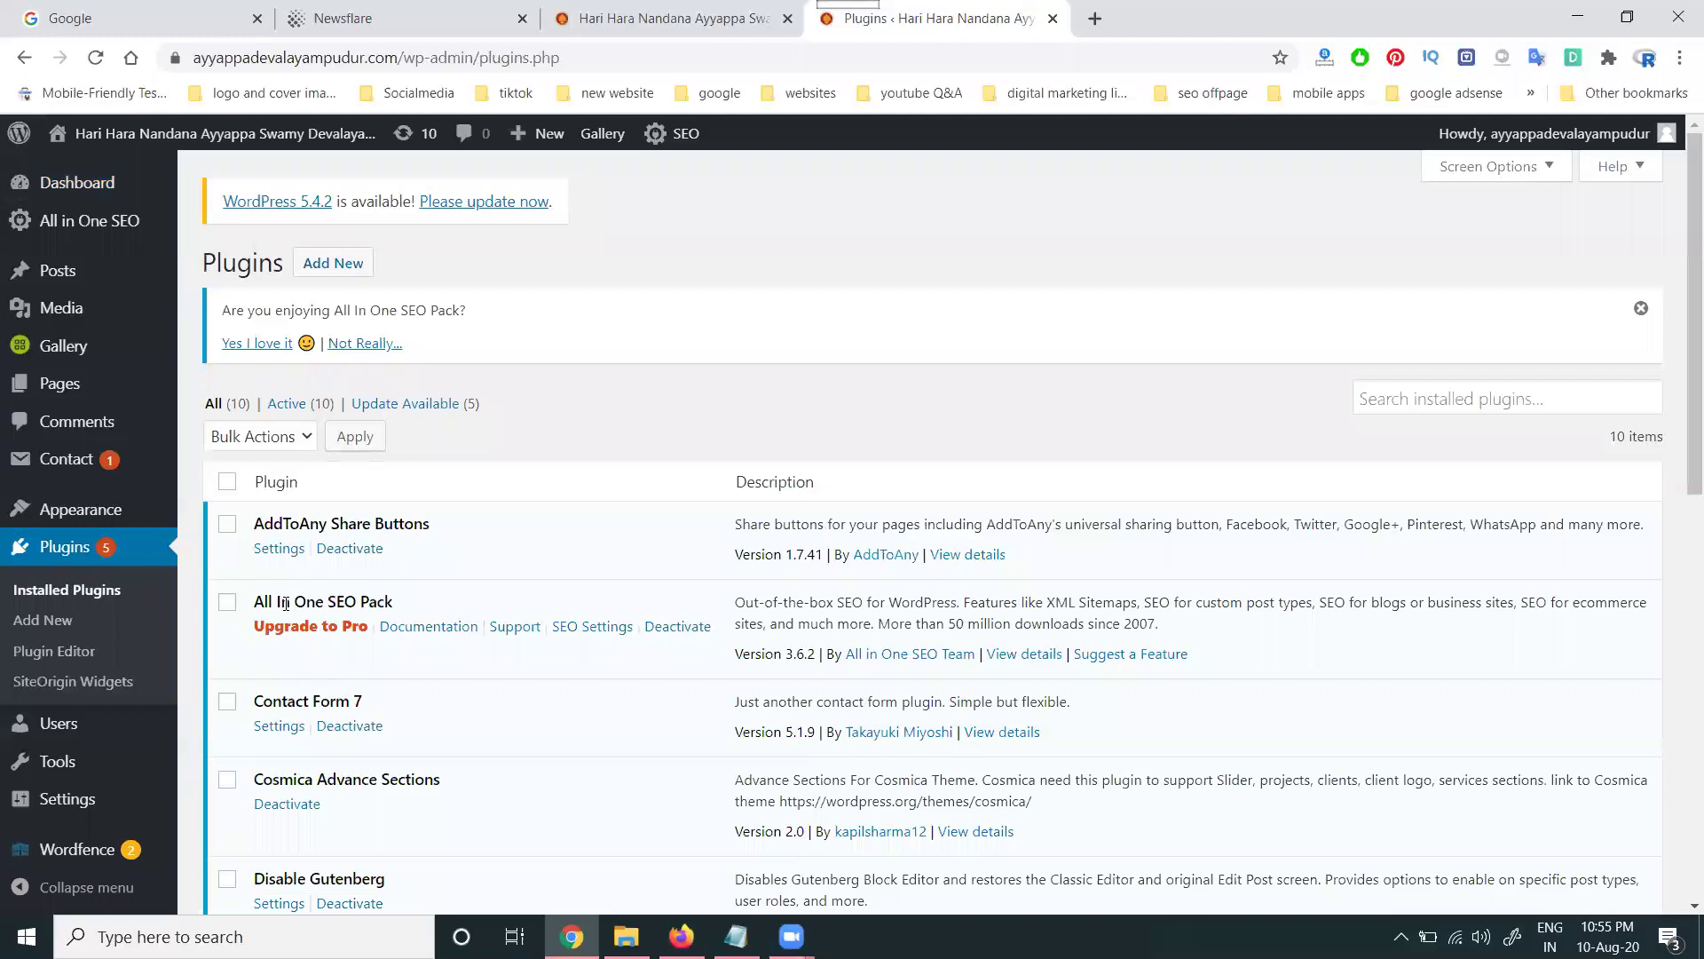
Step: Reach the empty Google Analytics ID field in All in One SEO, then enter google.com/analytics in a new tab
click(87, 228)
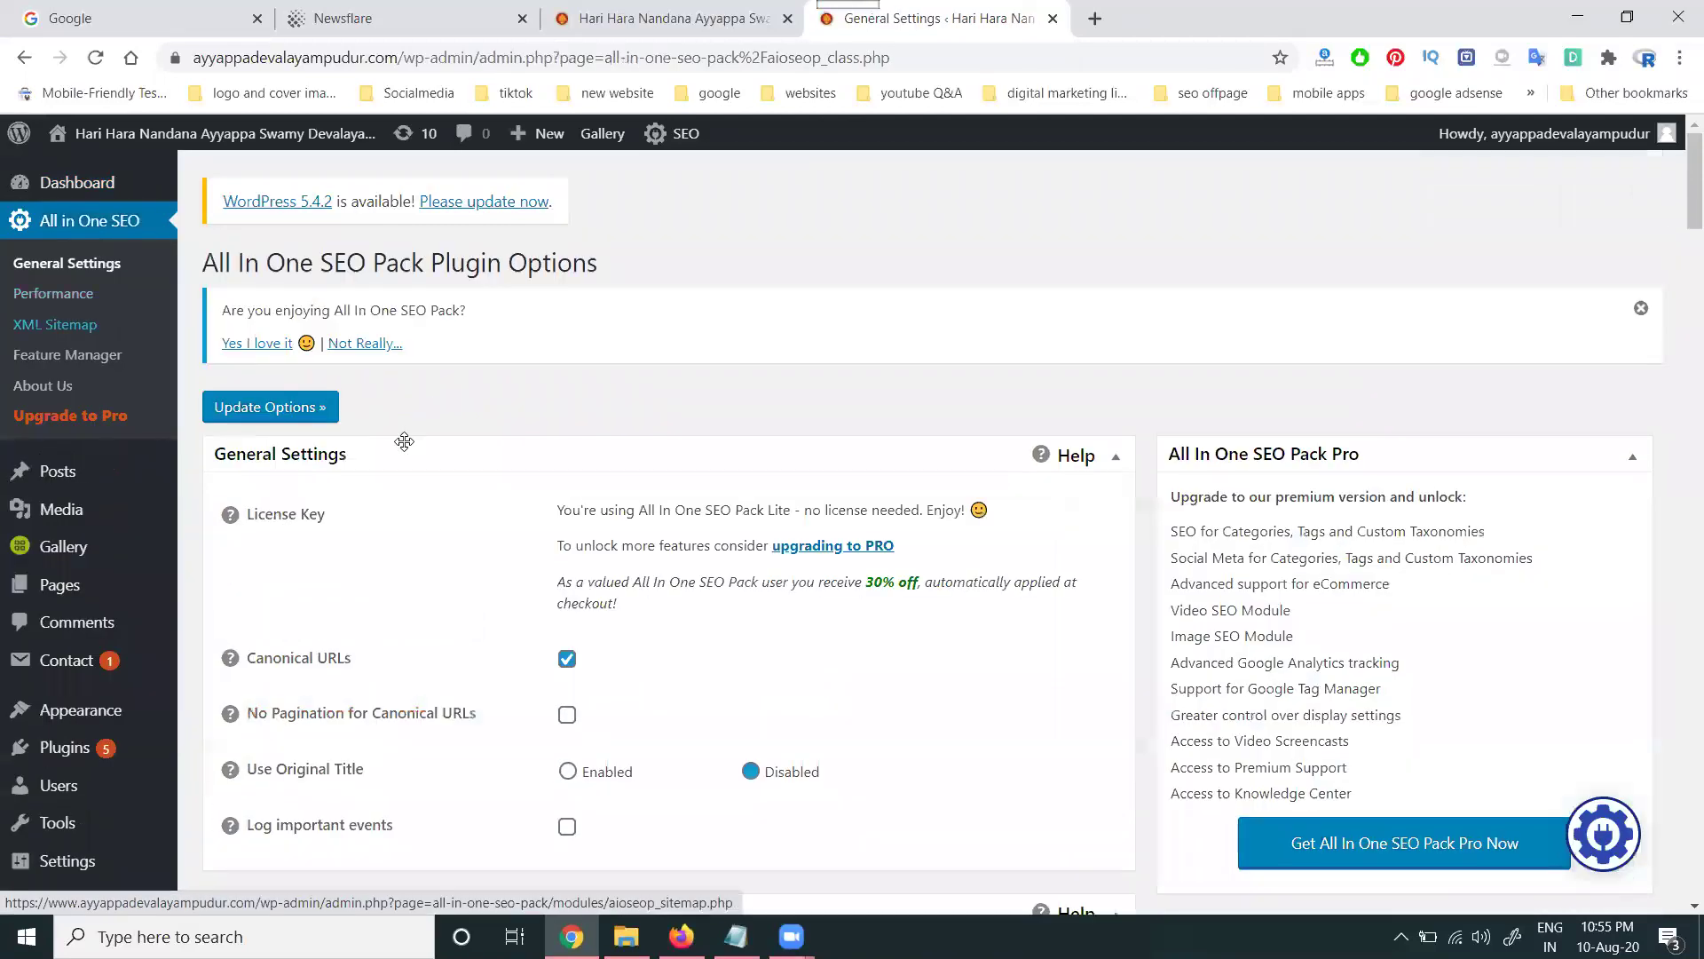
scroll(395, 468, down, 10)
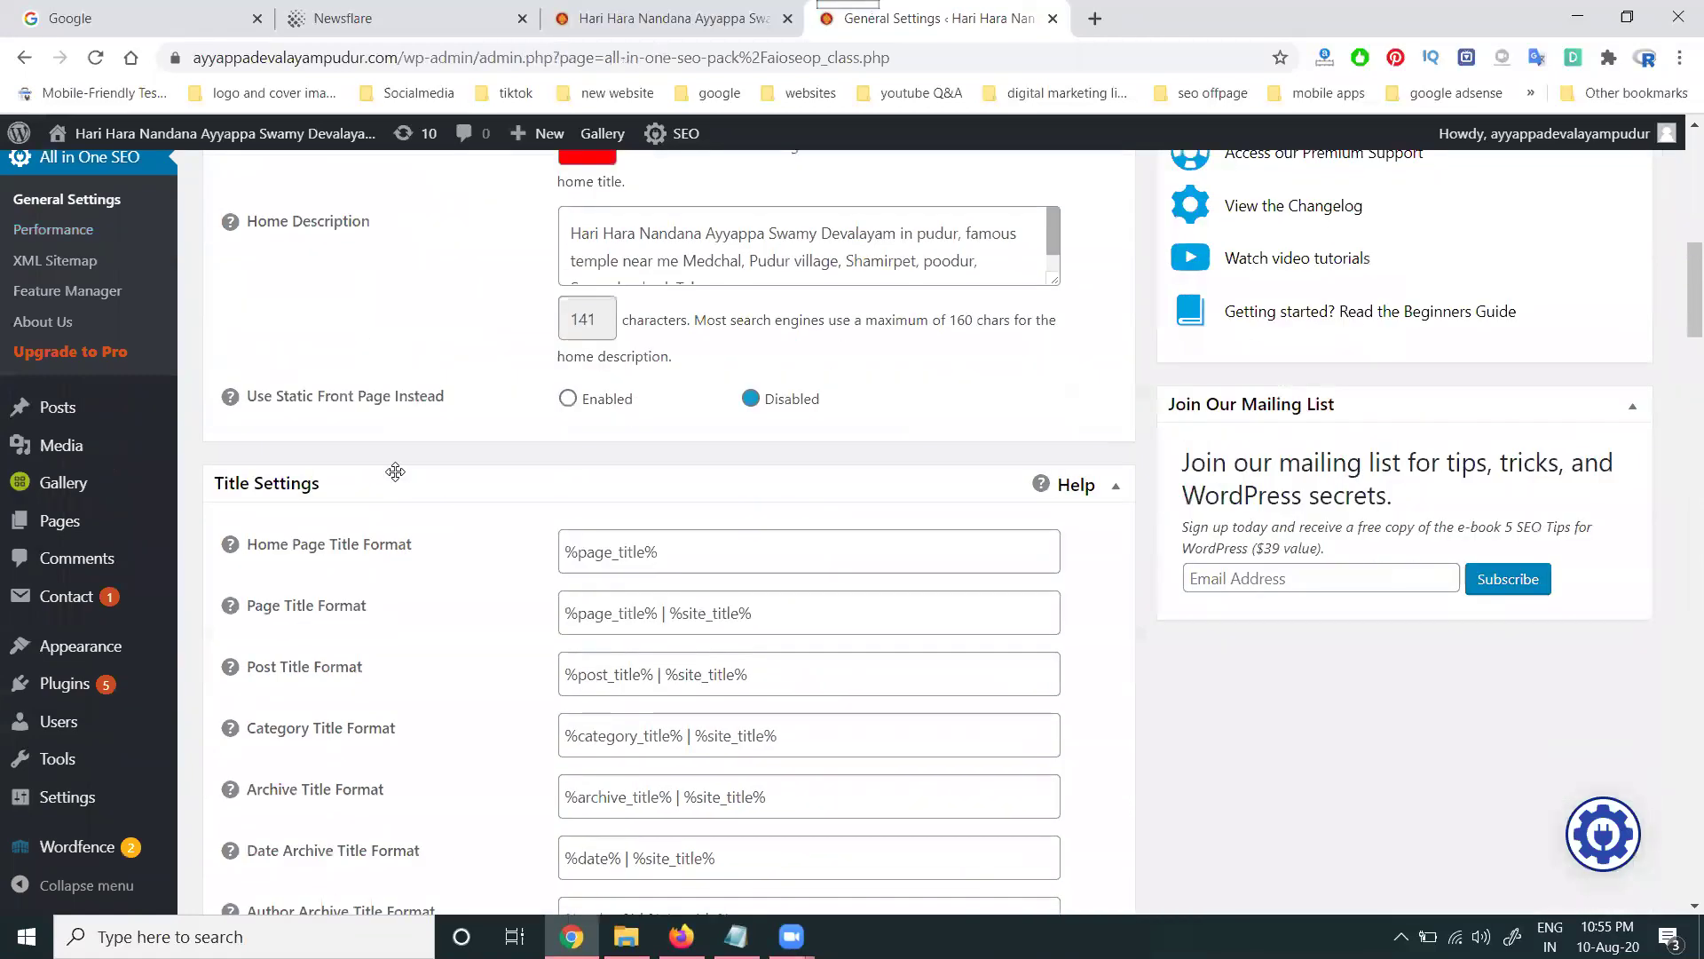
scroll(395, 470, down, 18)
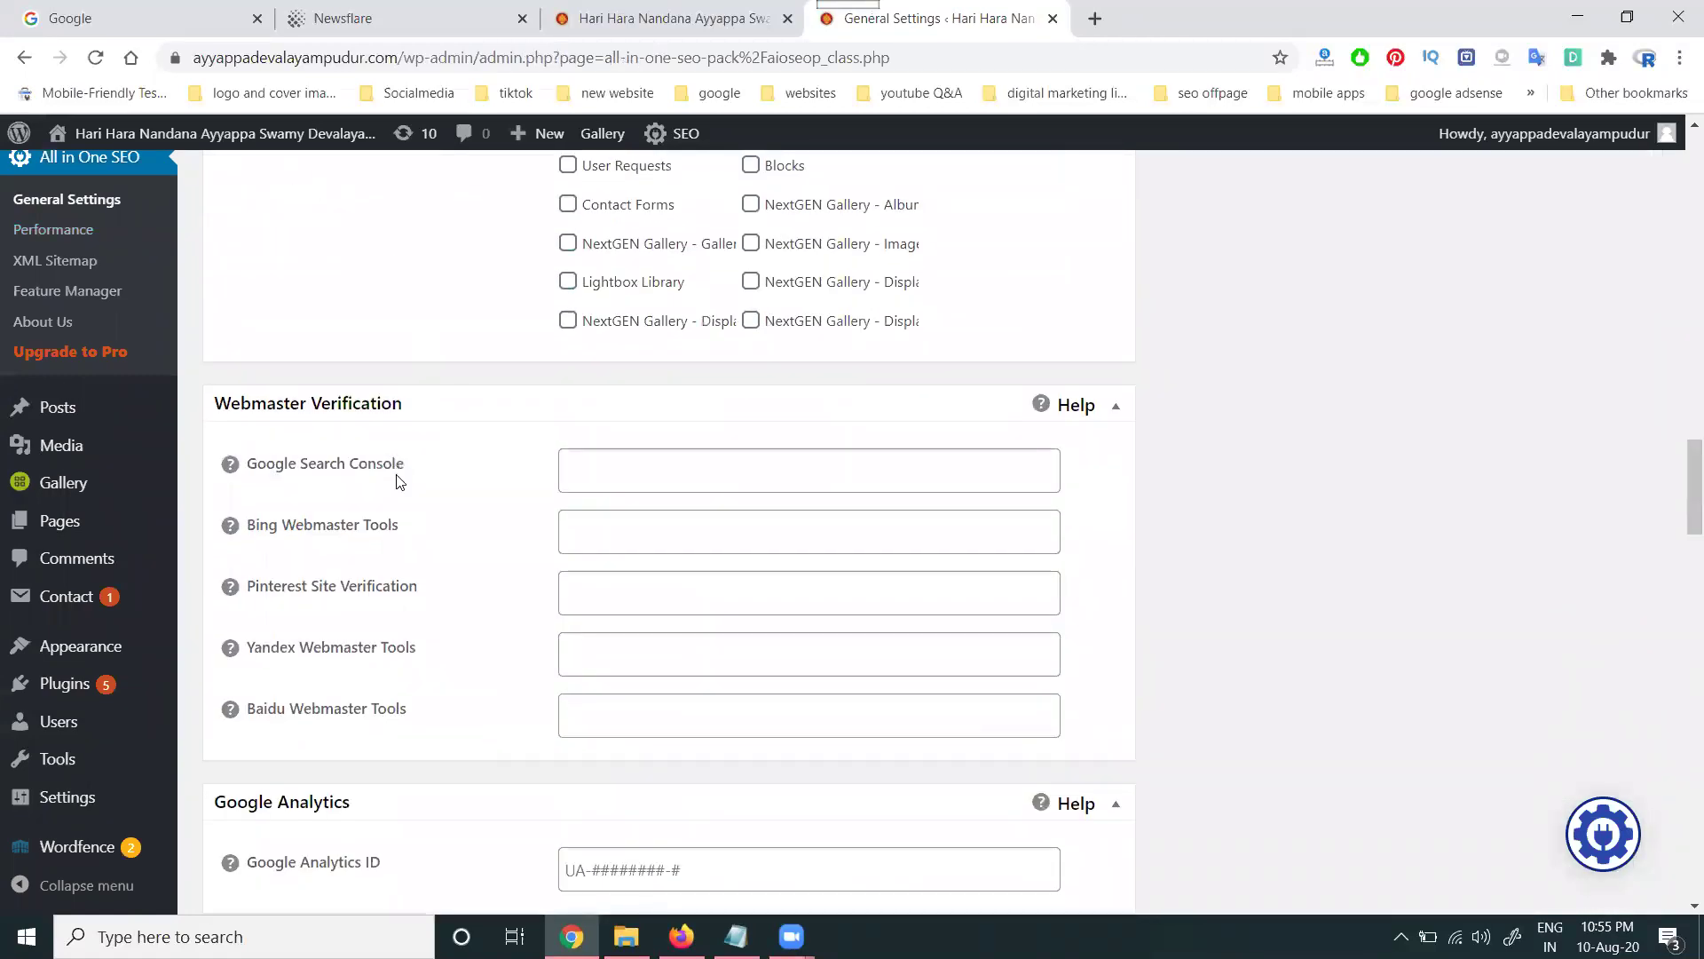
scroll(395, 480, down, 4)
click(598, 539)
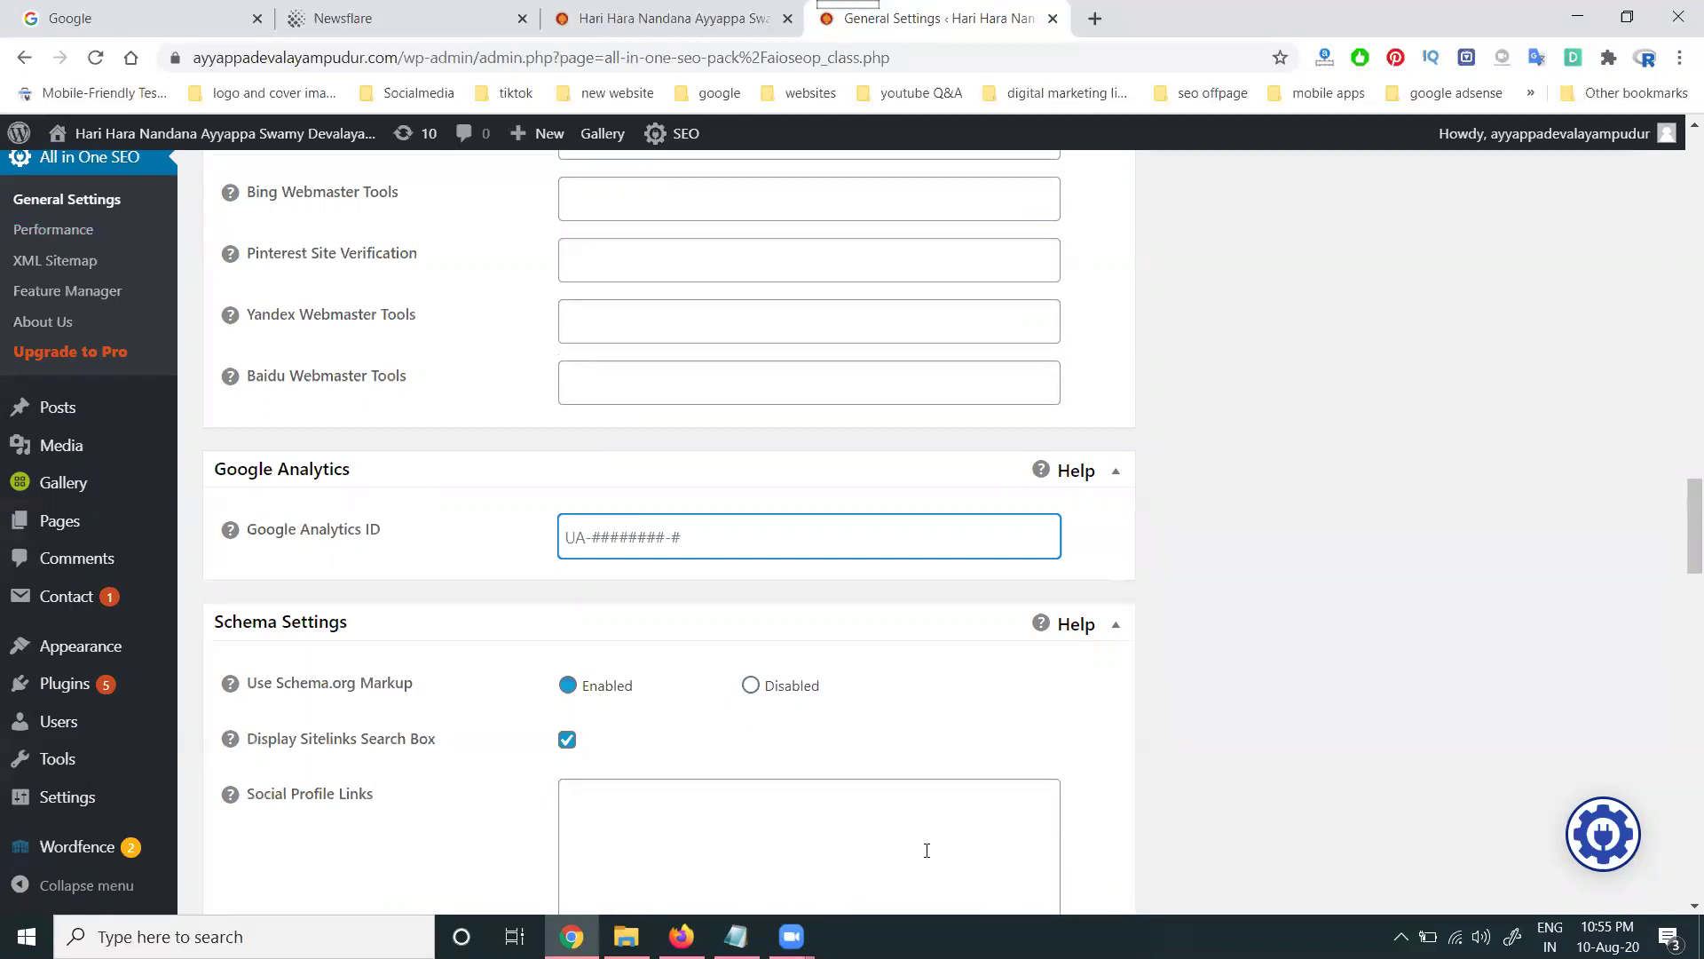
click(1094, 15)
text(google.com/analytics)
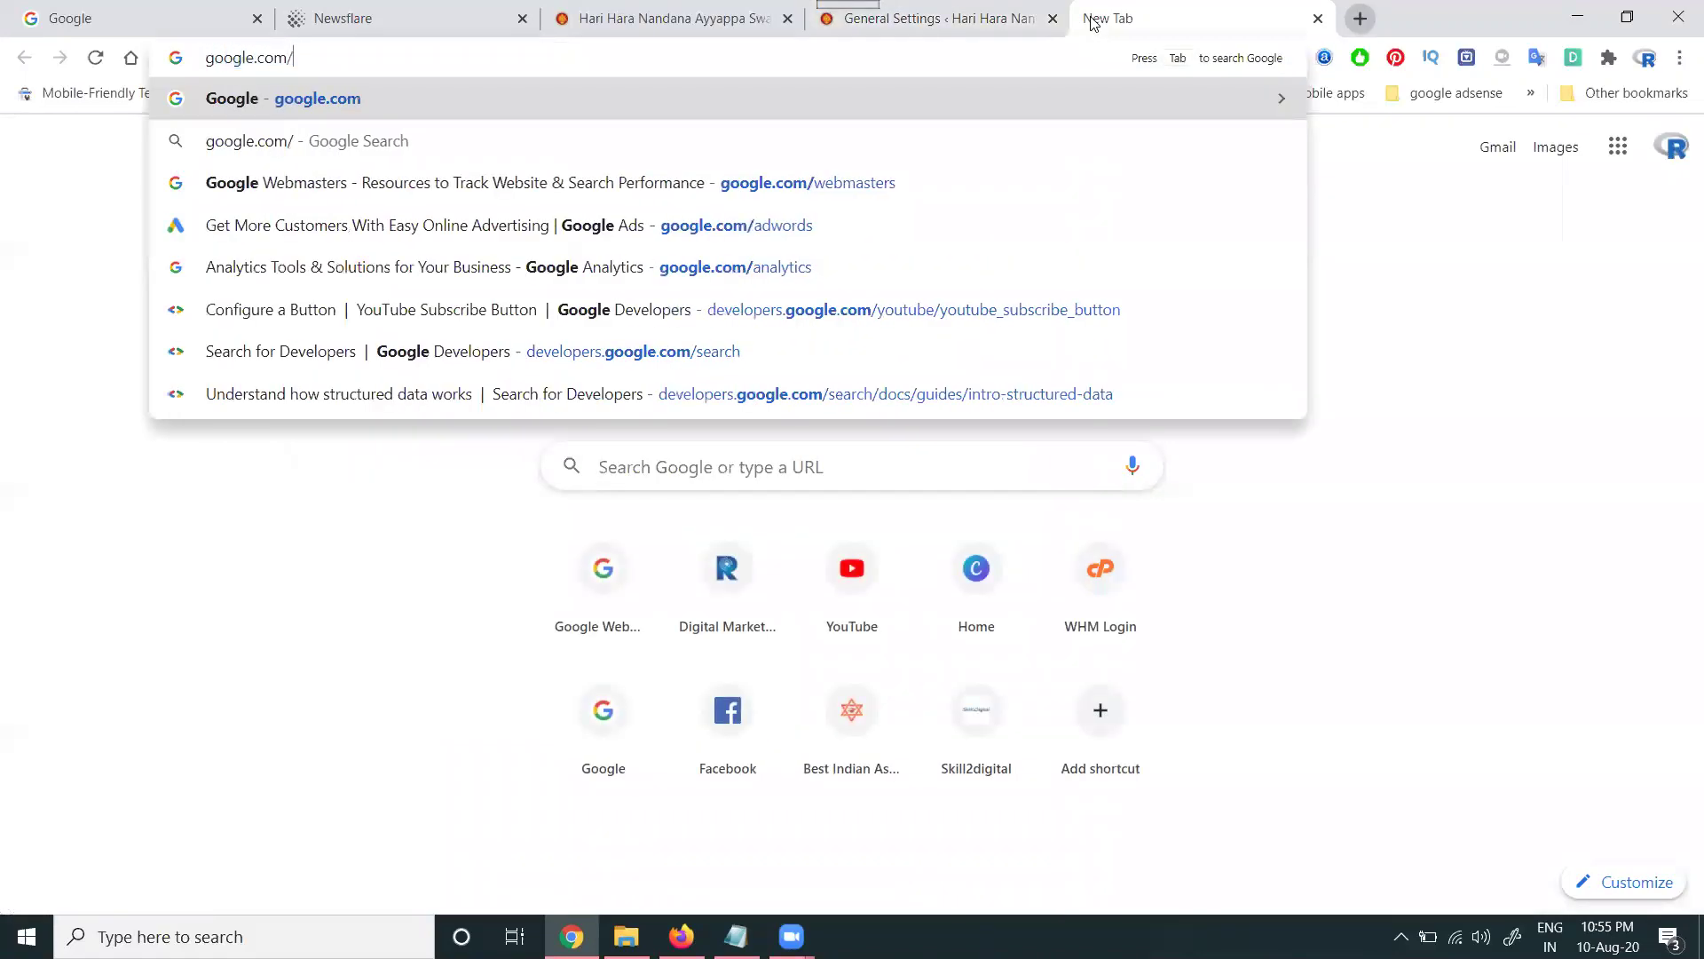
Step: Load google.com/analytics and sign in, copying the temple site's web address while the Analytics page loads
key(Return)
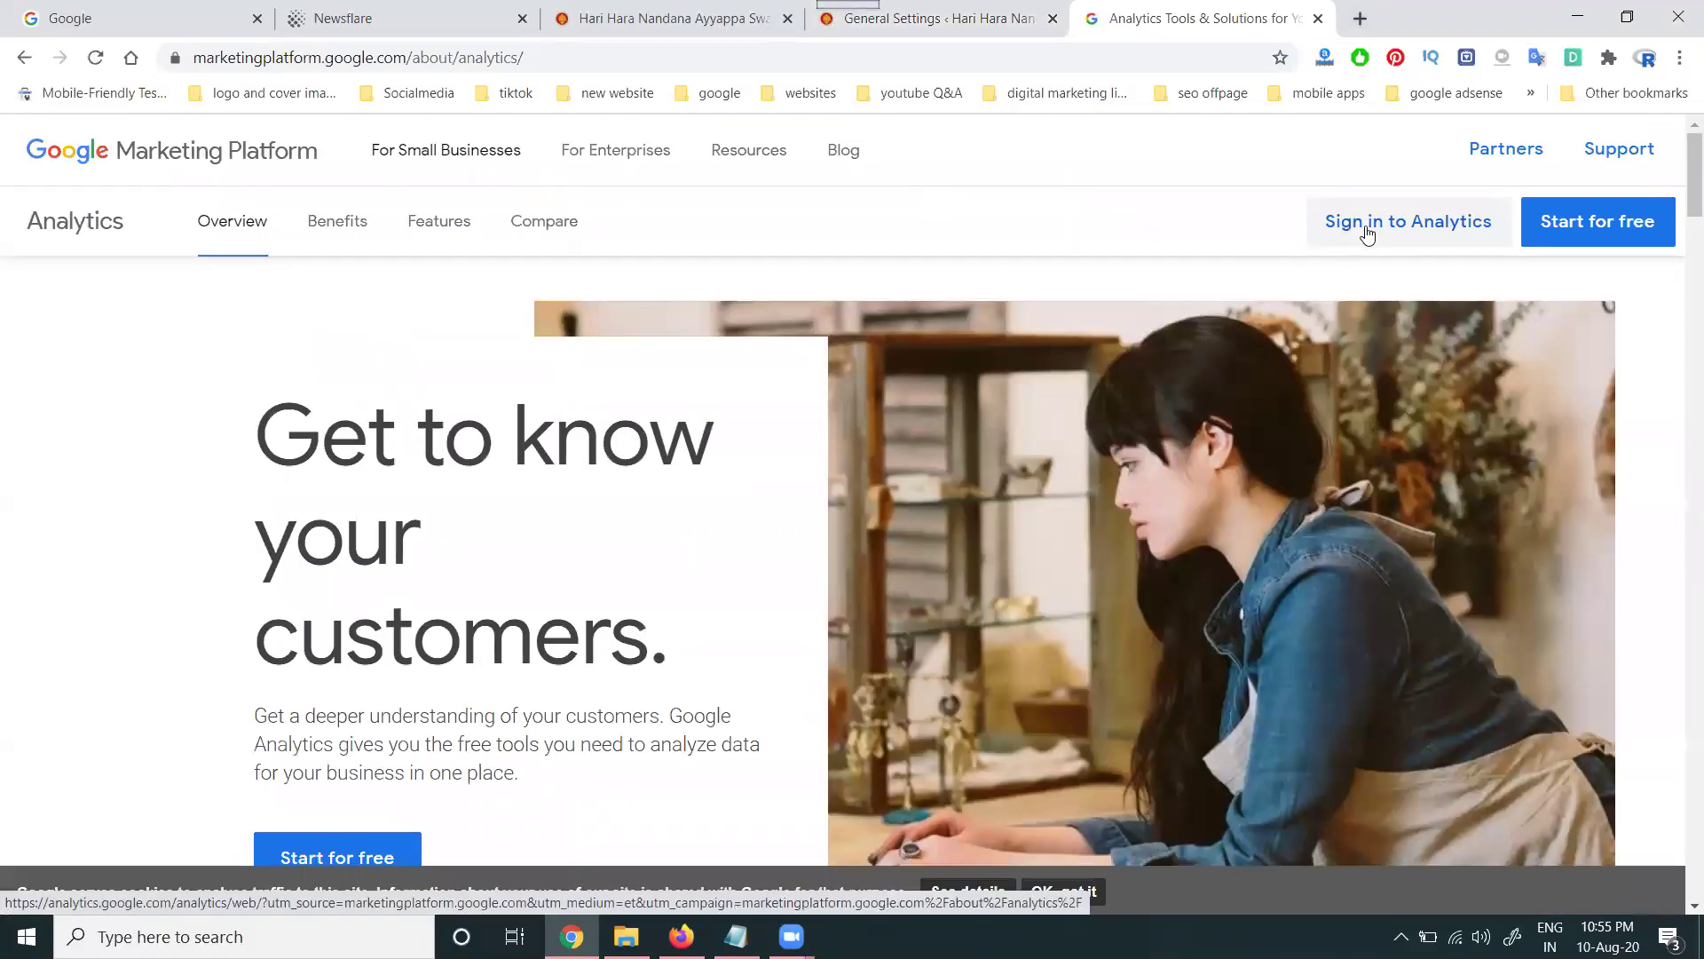
click(1367, 233)
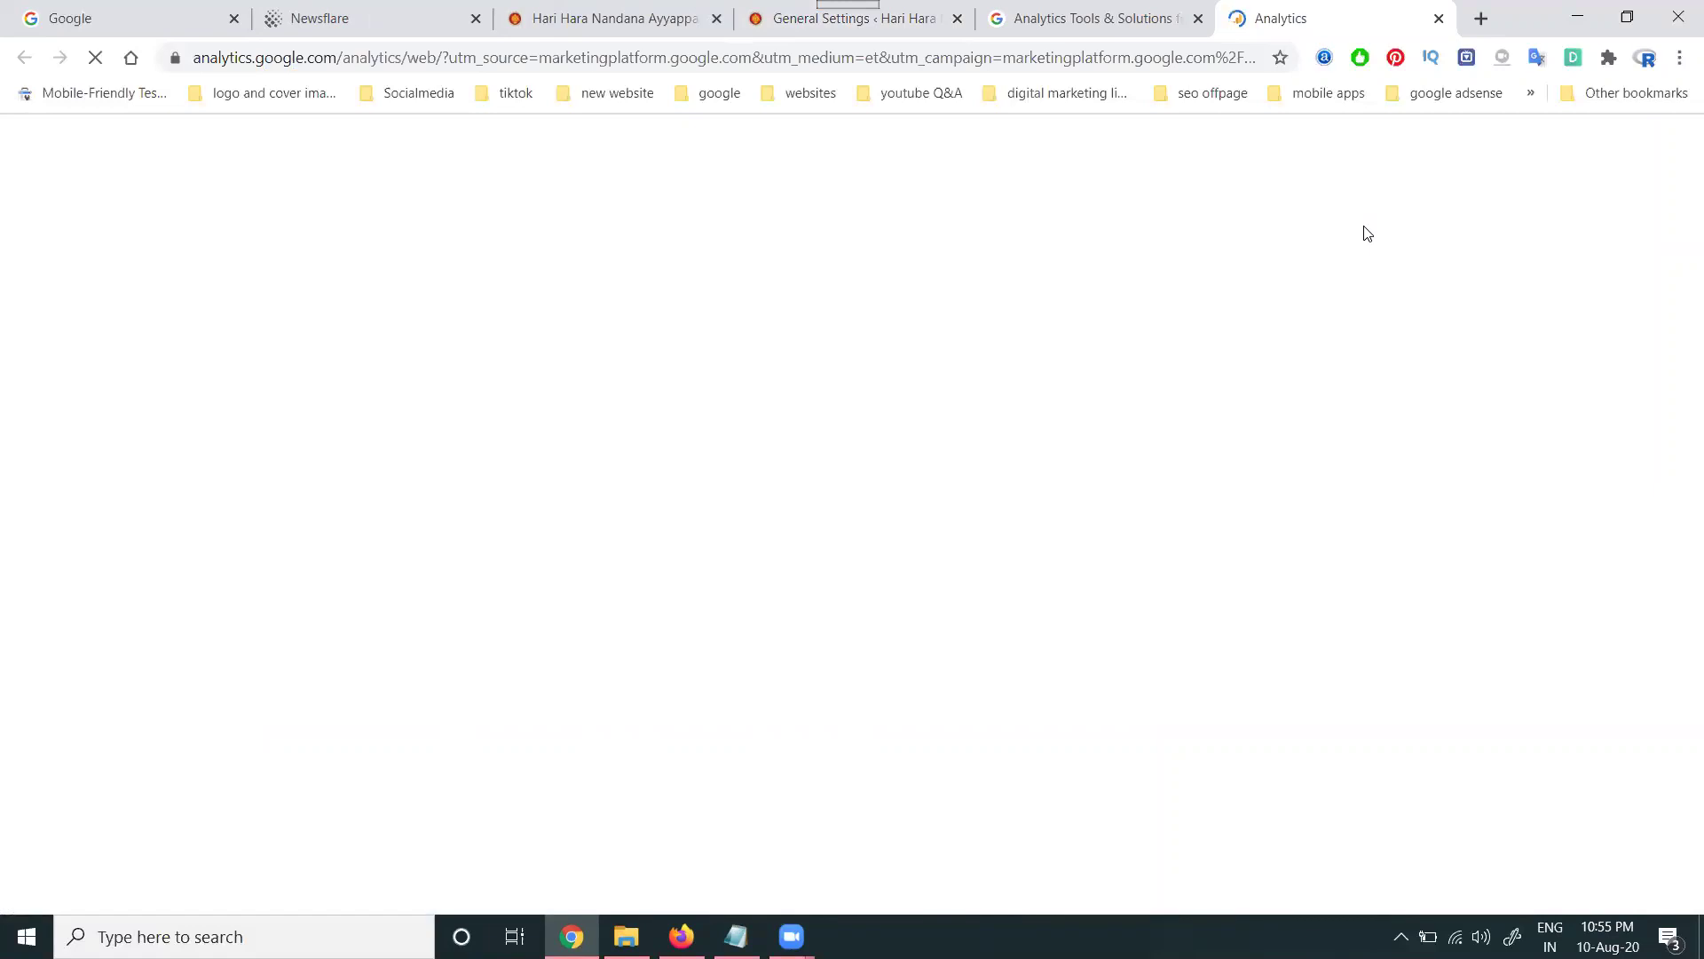
click(571, 16)
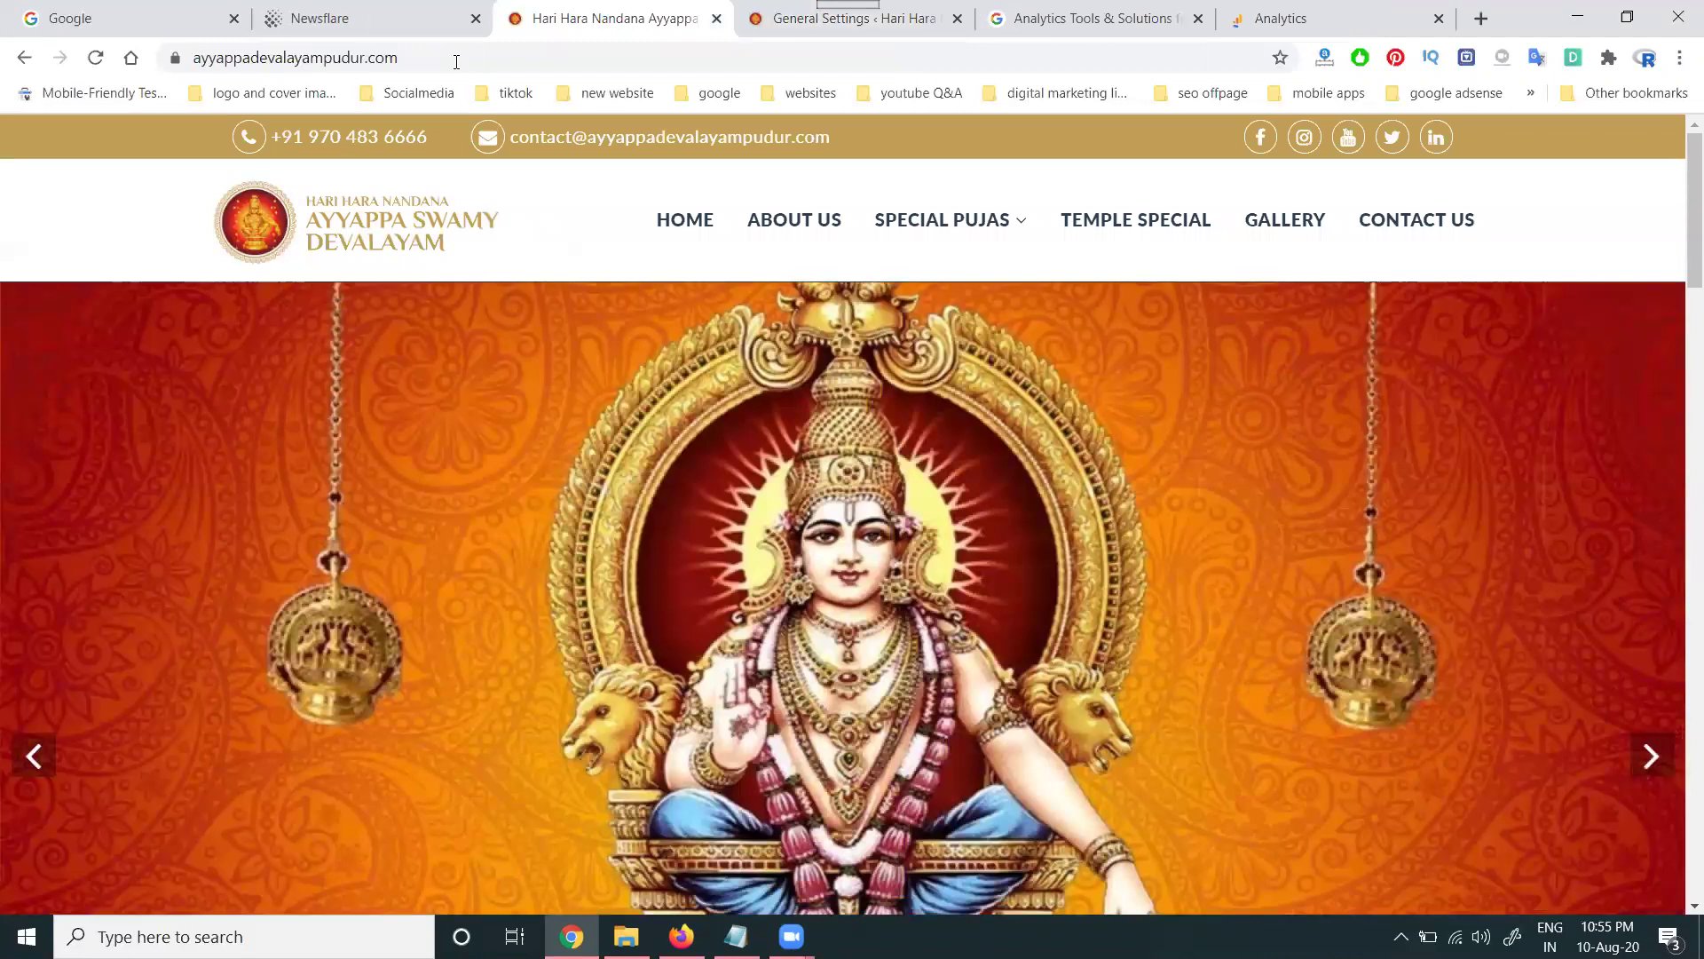
click(428, 62)
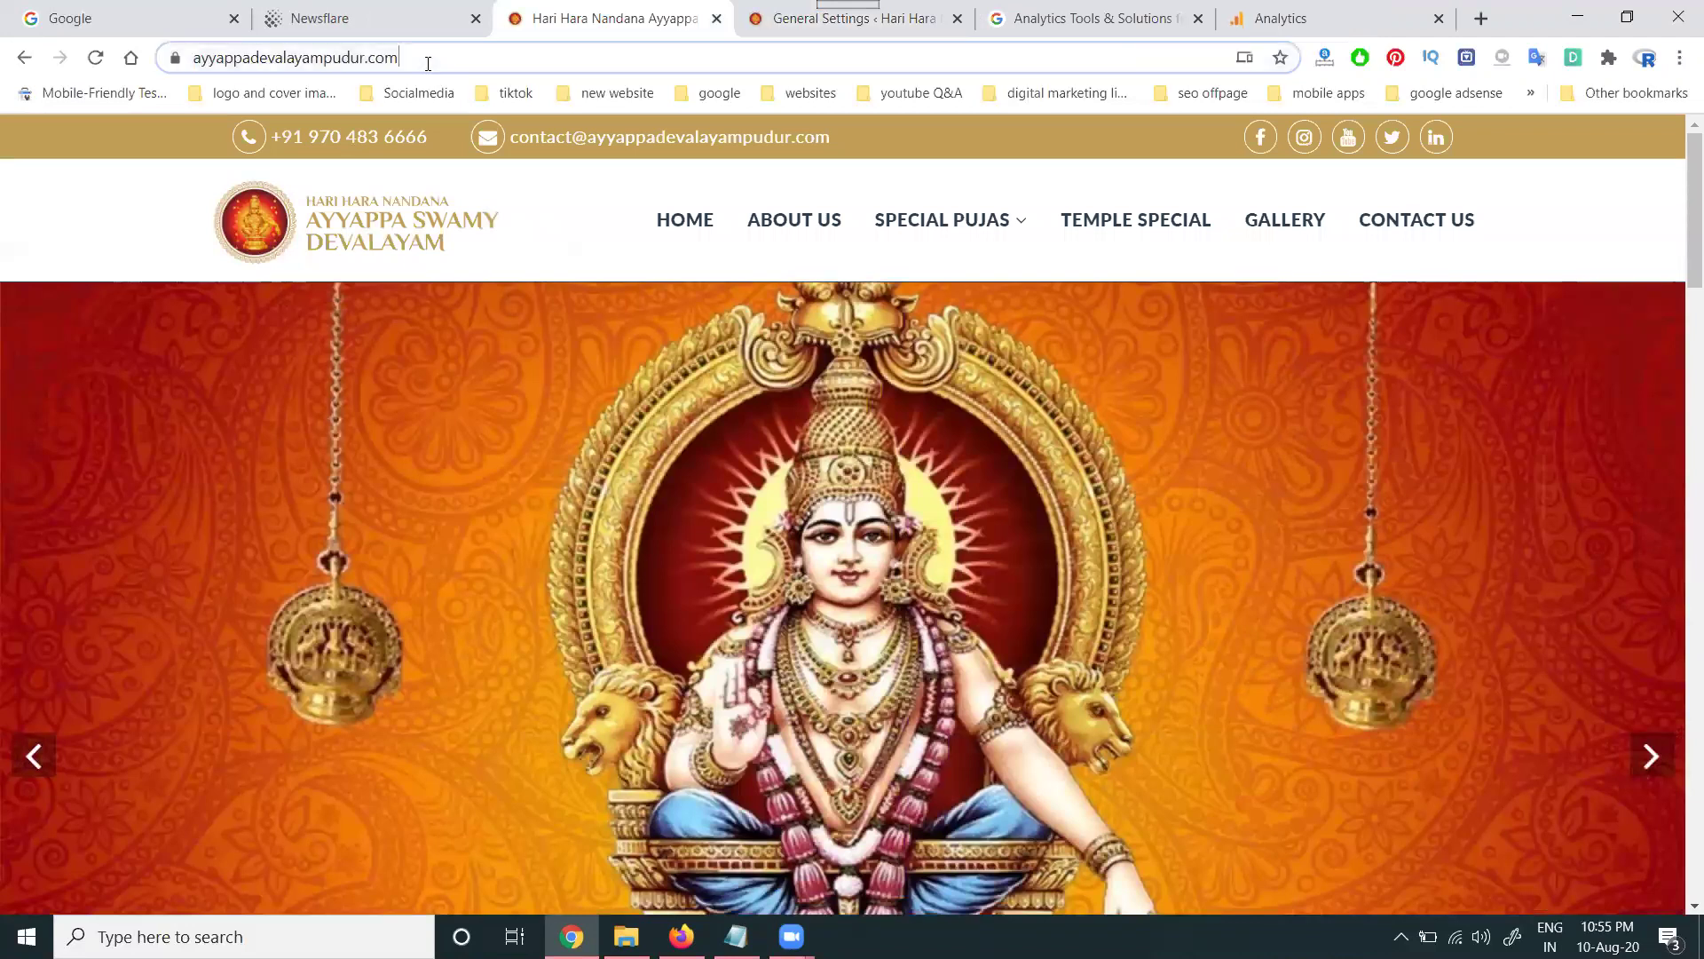
click(1323, 15)
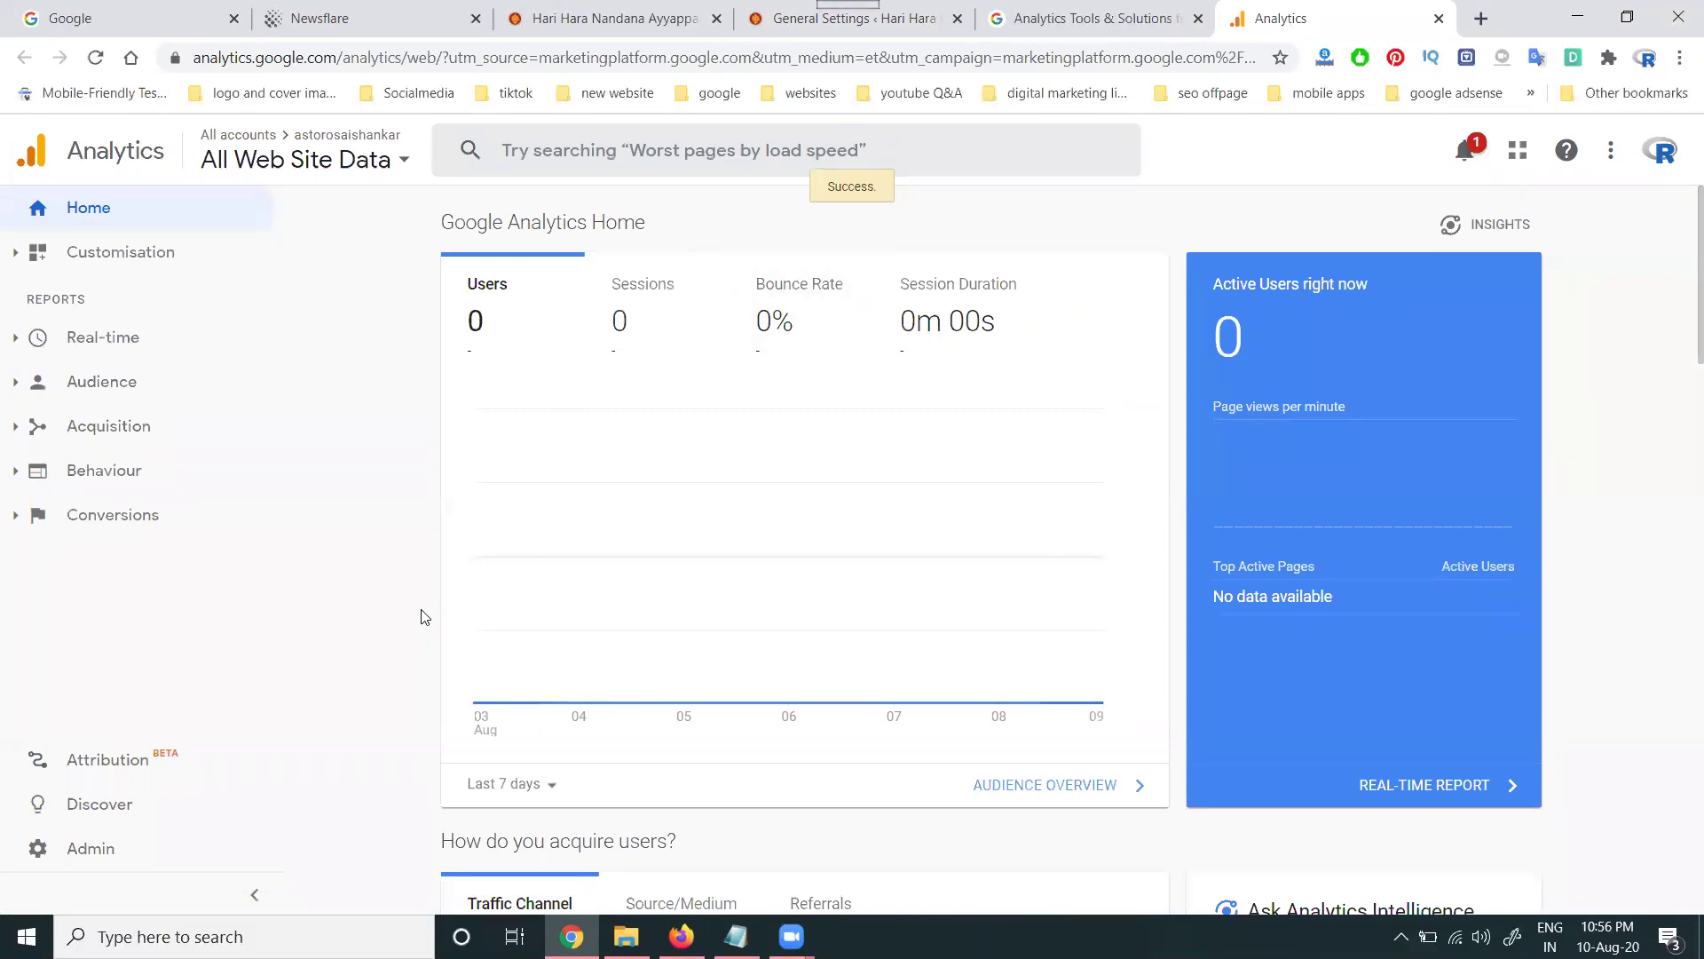
Step: Create an Analytics account named ayyappadevalayampudur from Admin, keeping all four data-sharing options enabled
click(121, 851)
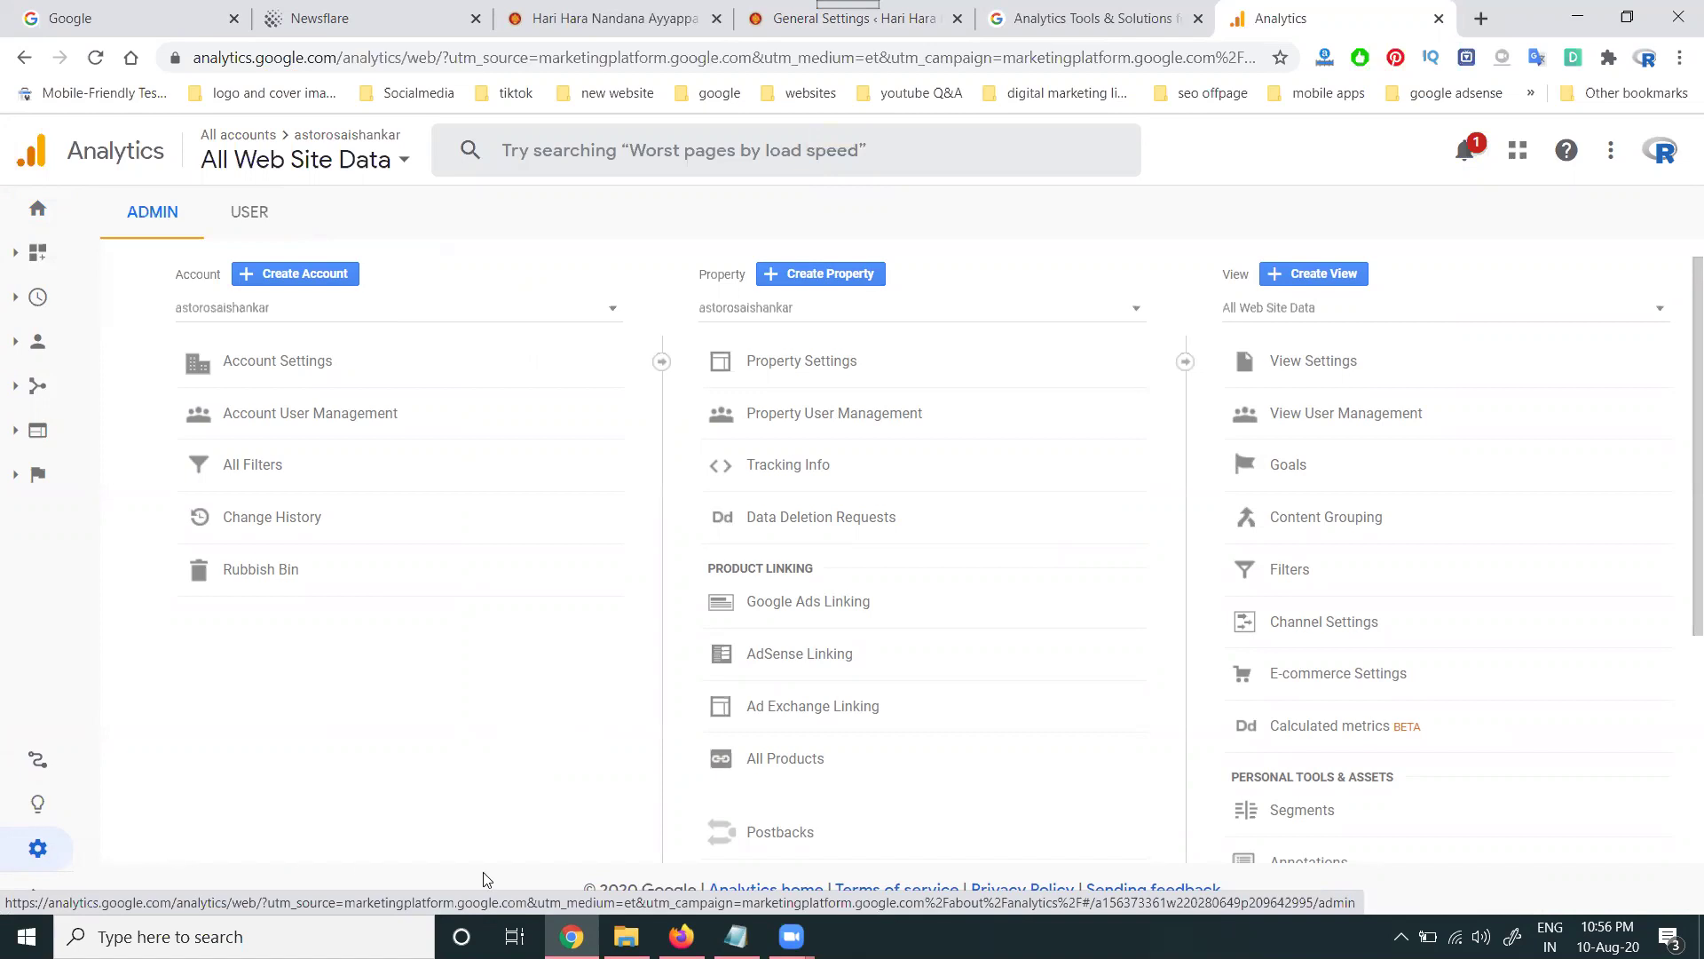
click(296, 274)
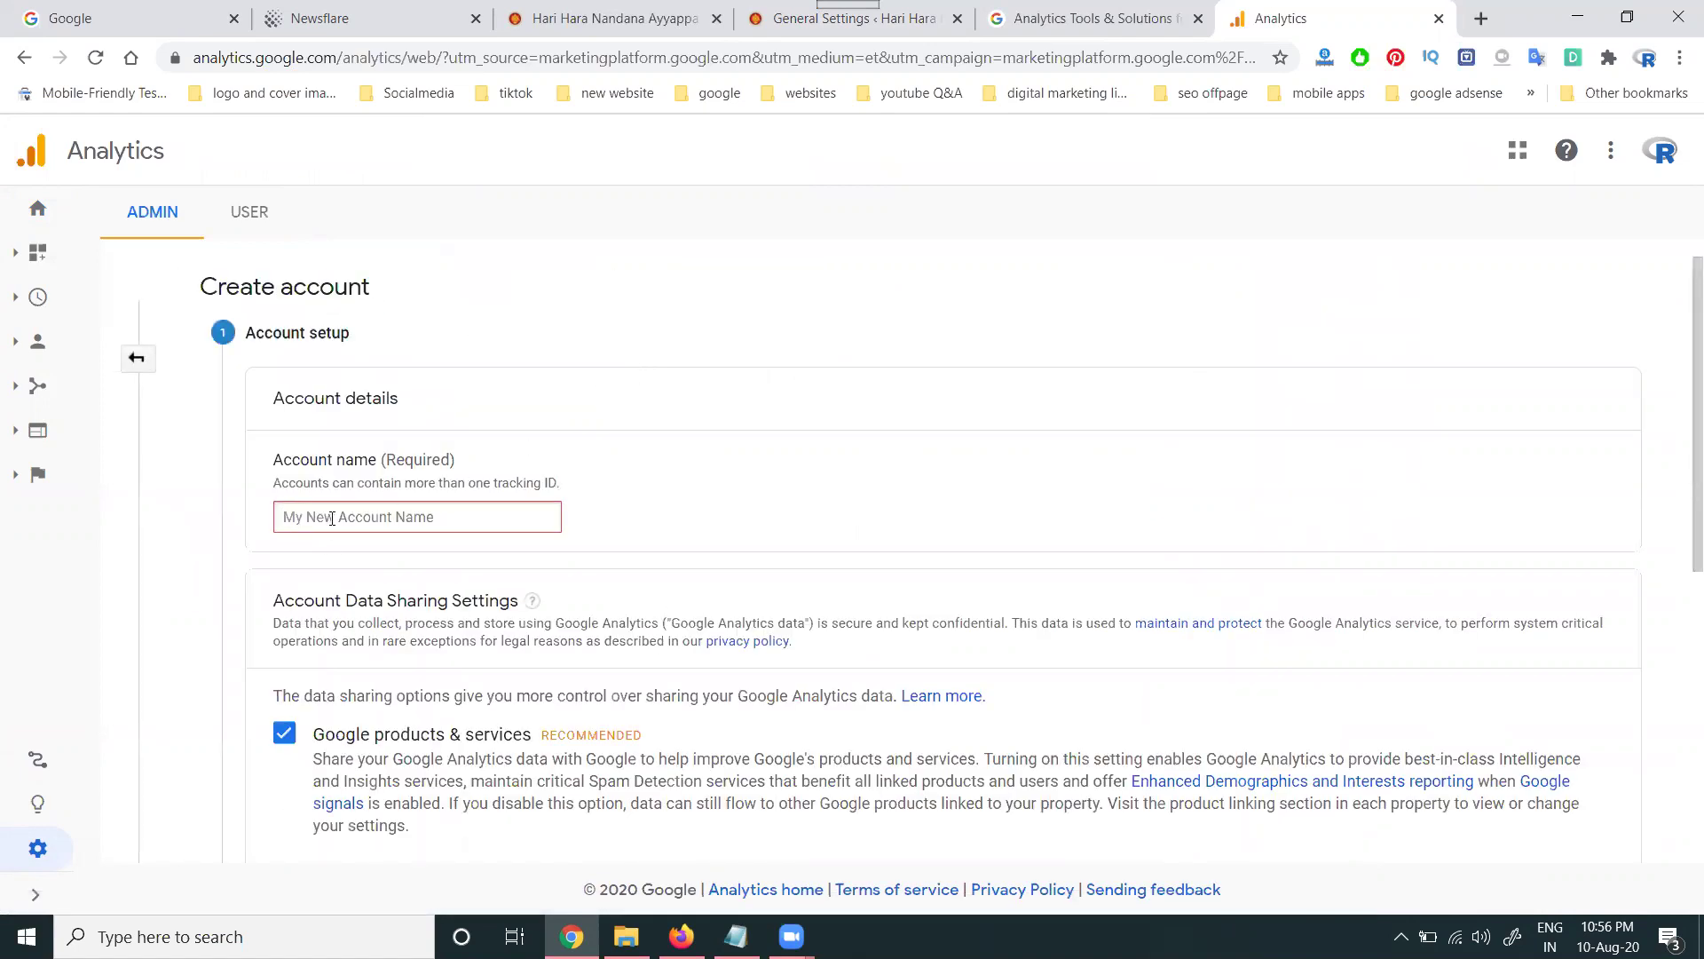
click(613, 18)
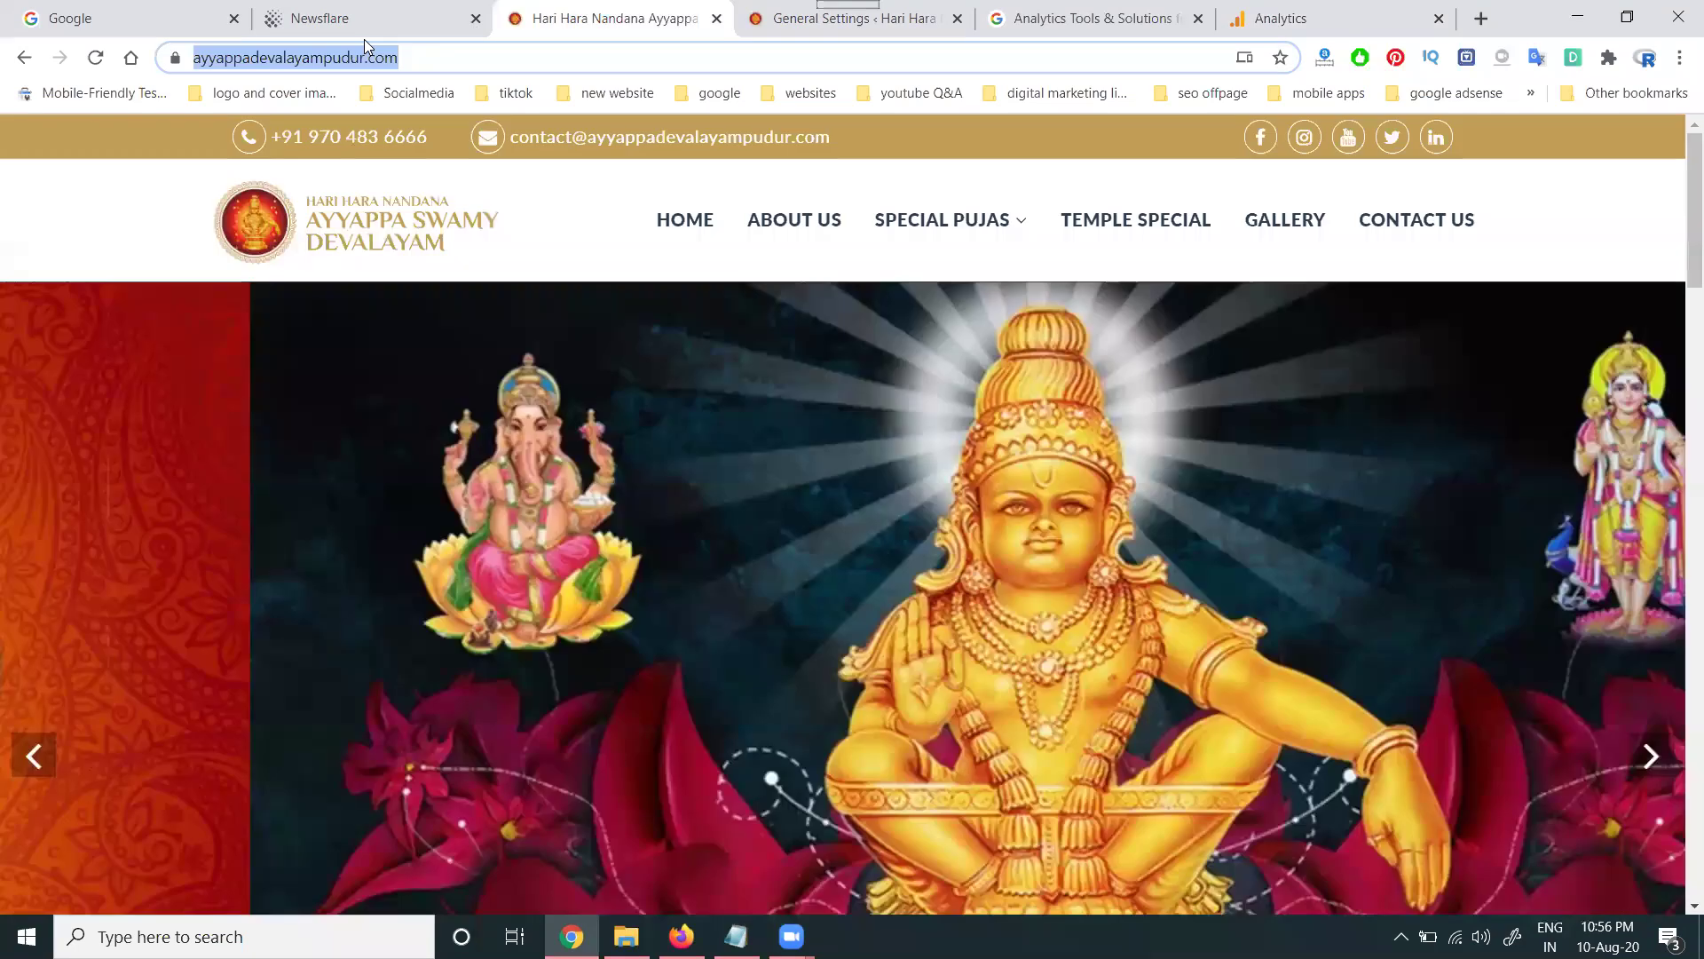
double_click(364, 56)
key(ctrl+c)
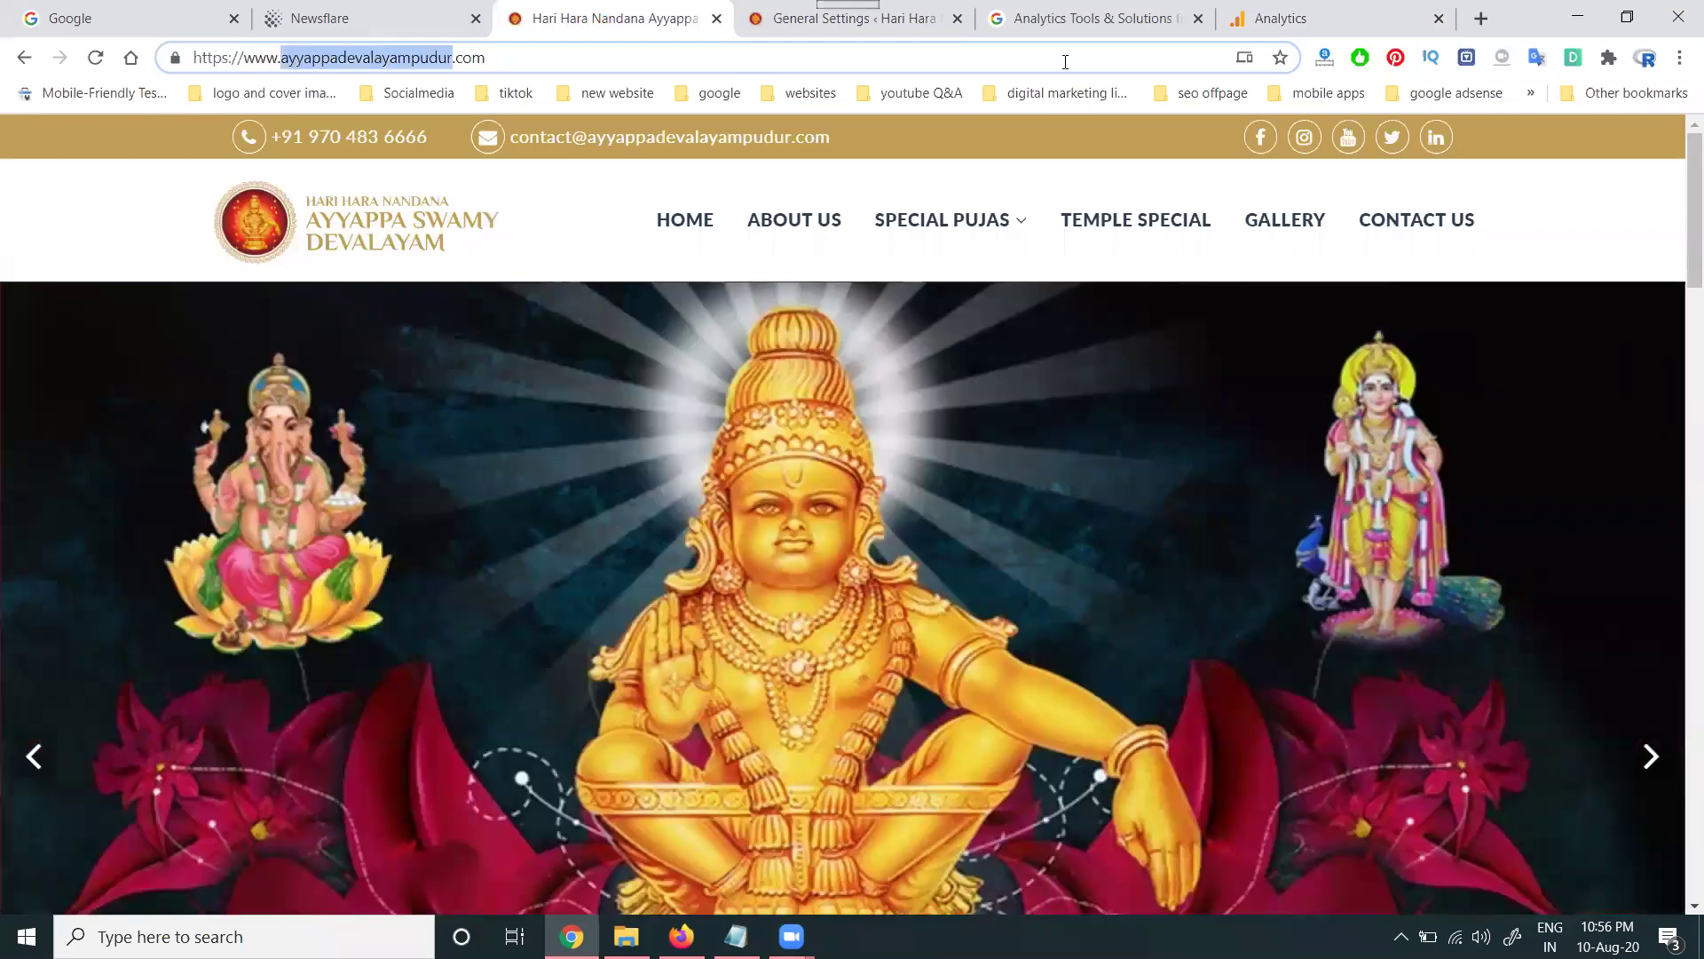
click(1305, 18)
key(ctrl+v)
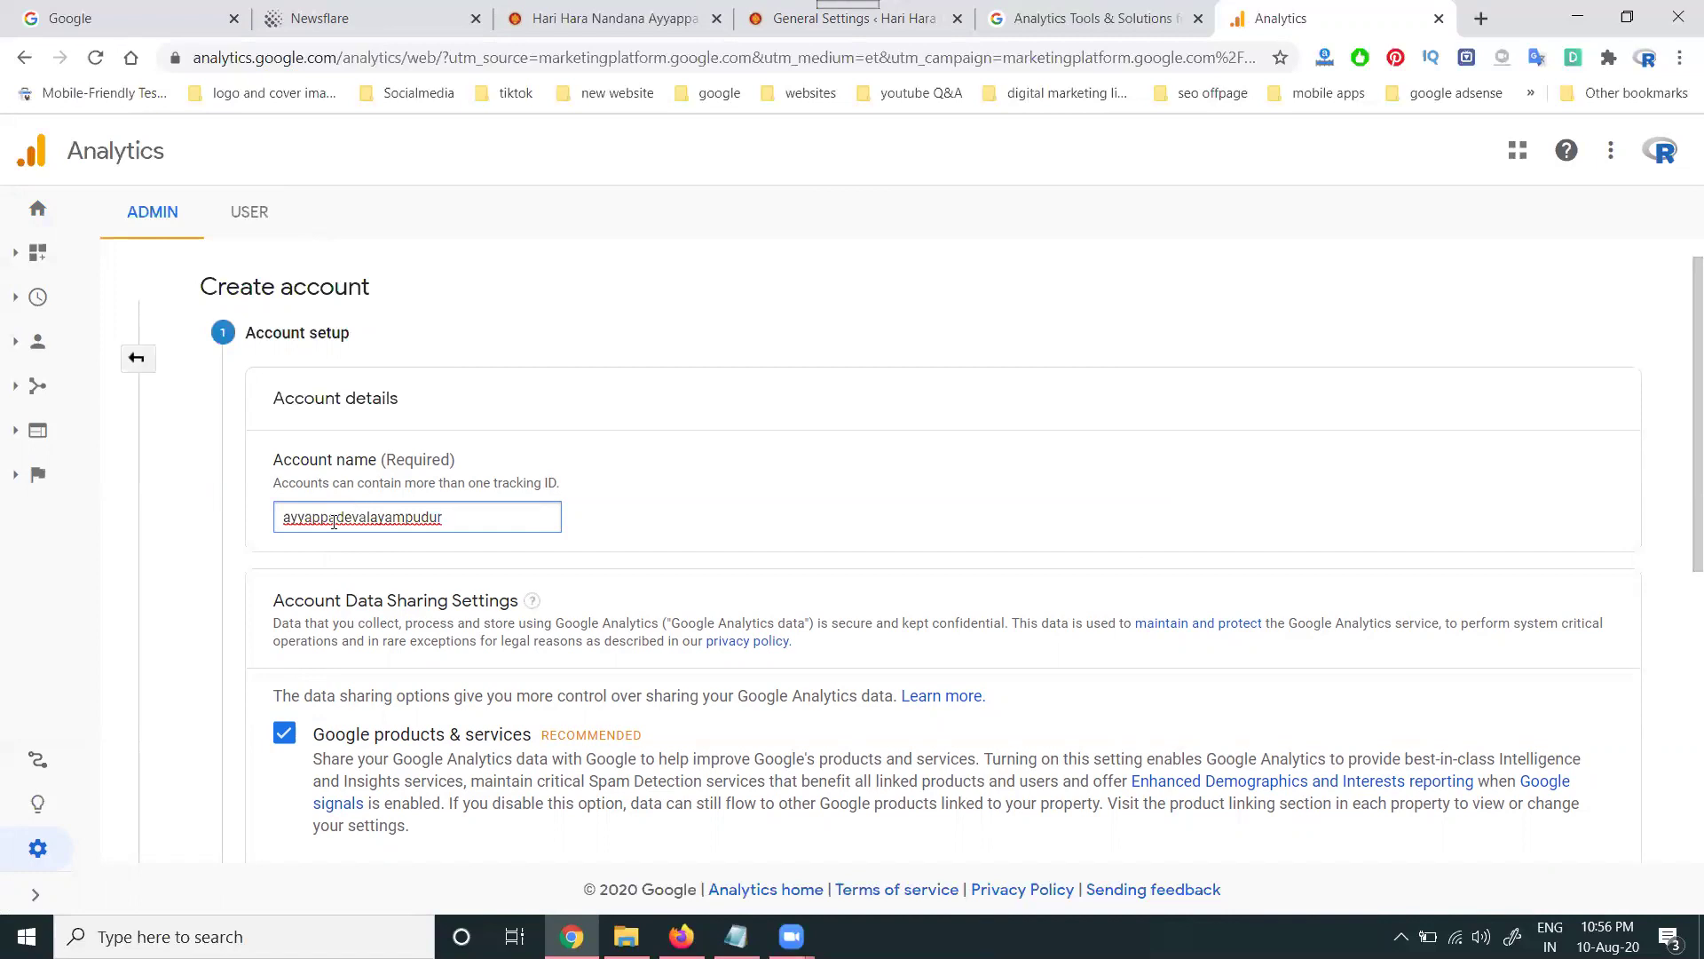
scroll(370, 532, down, 4)
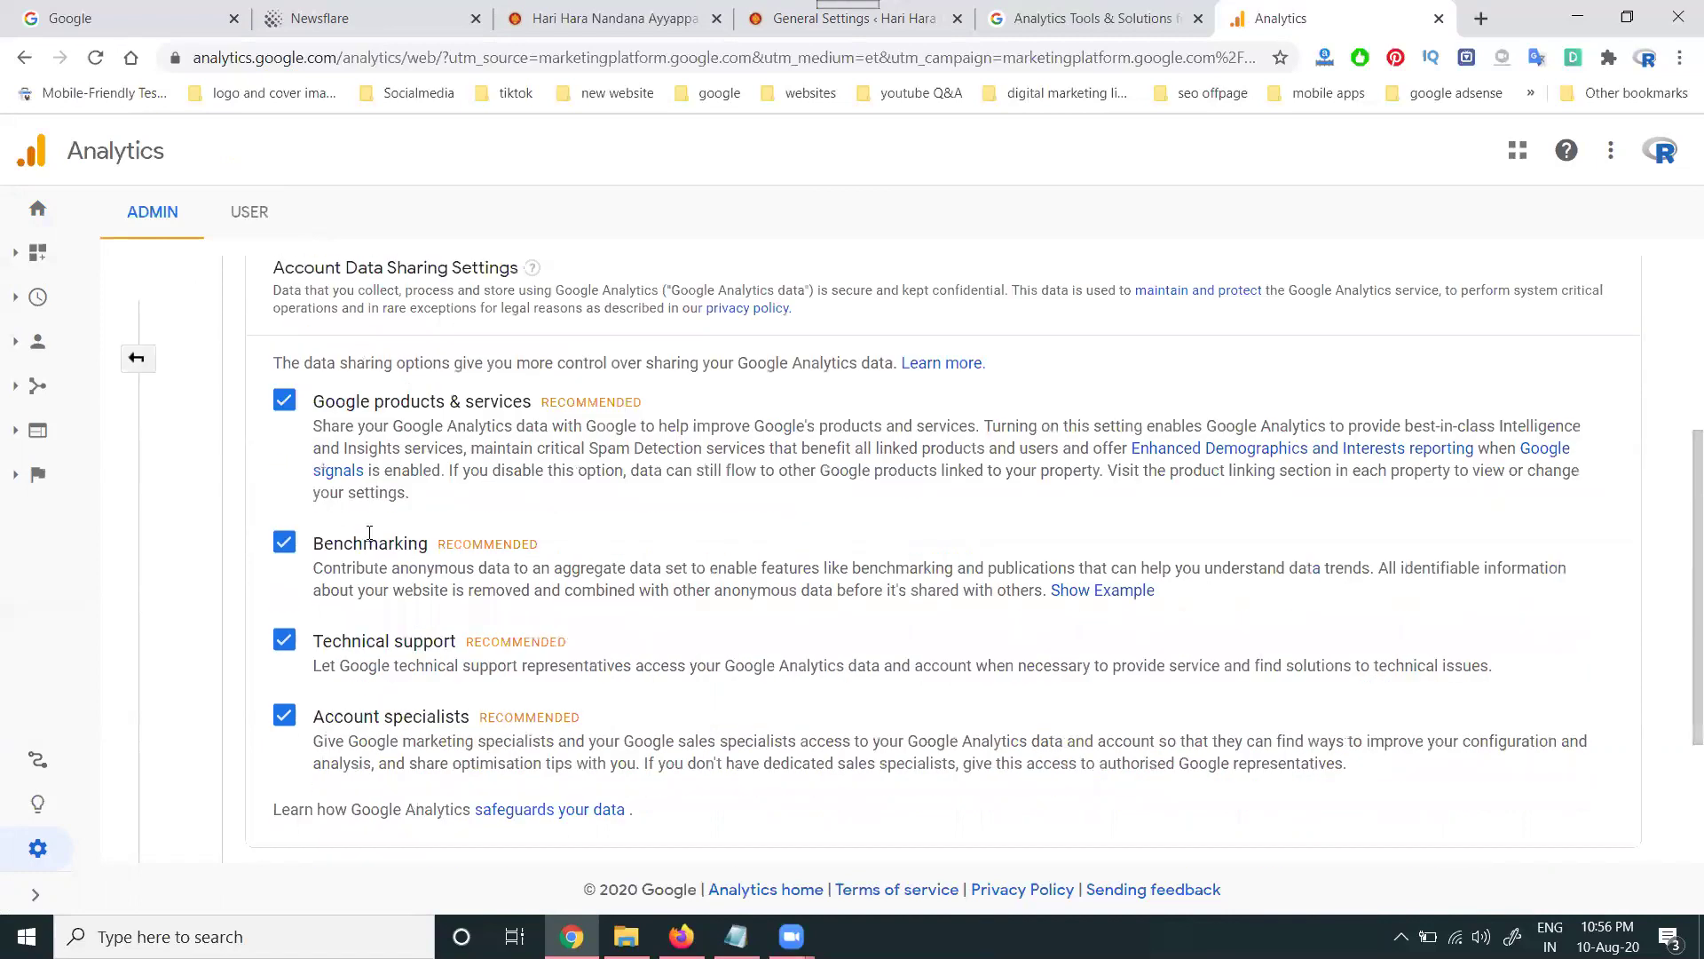
scroll(319, 577, down, 3)
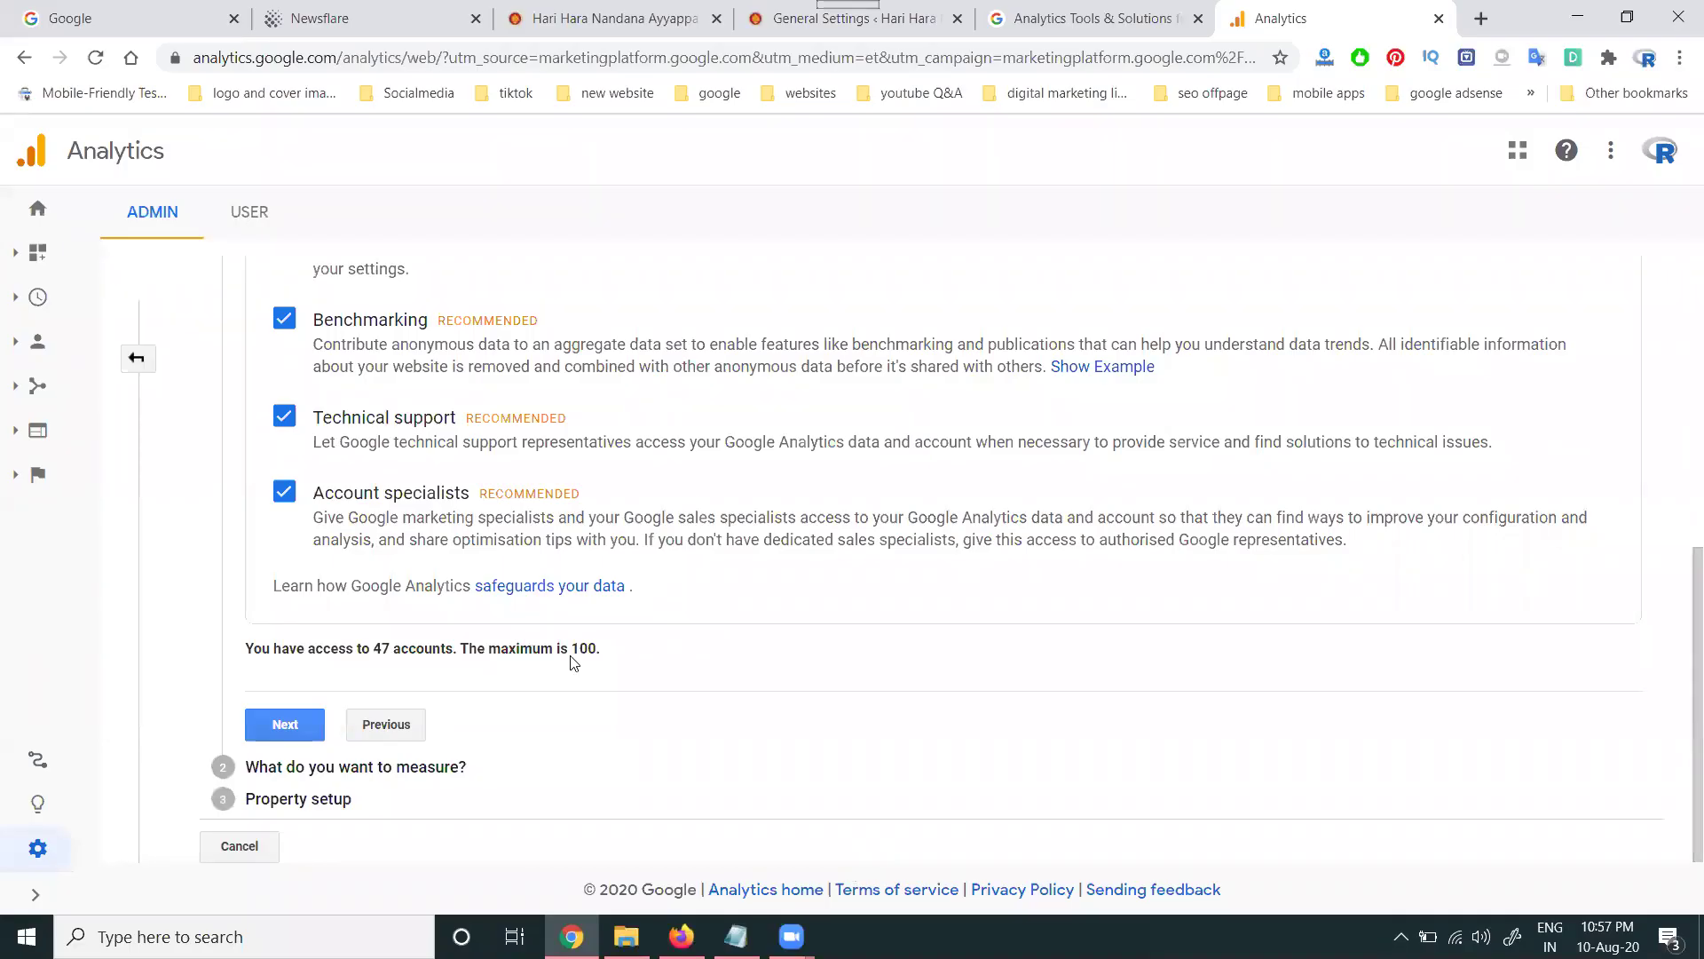
drag(376, 647, 391, 647)
click(278, 723)
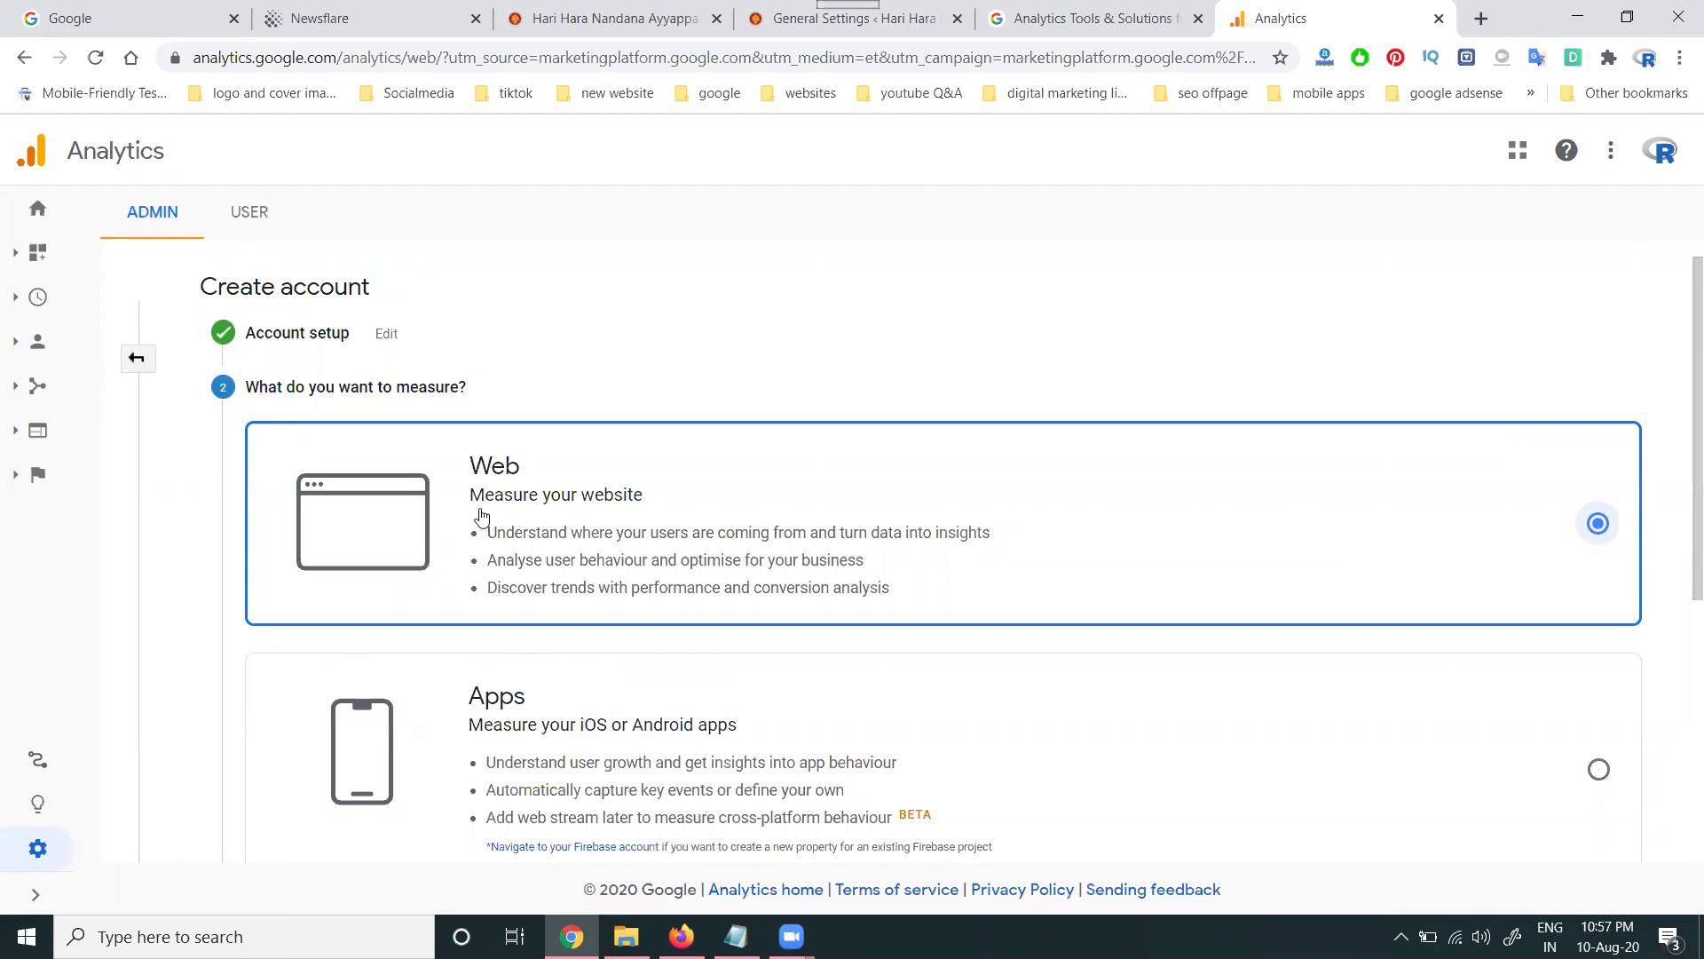
Step: Choose Web instead of Apps as the measurement type and proceed to Property setup
click(514, 696)
scroll(508, 695, down, 3)
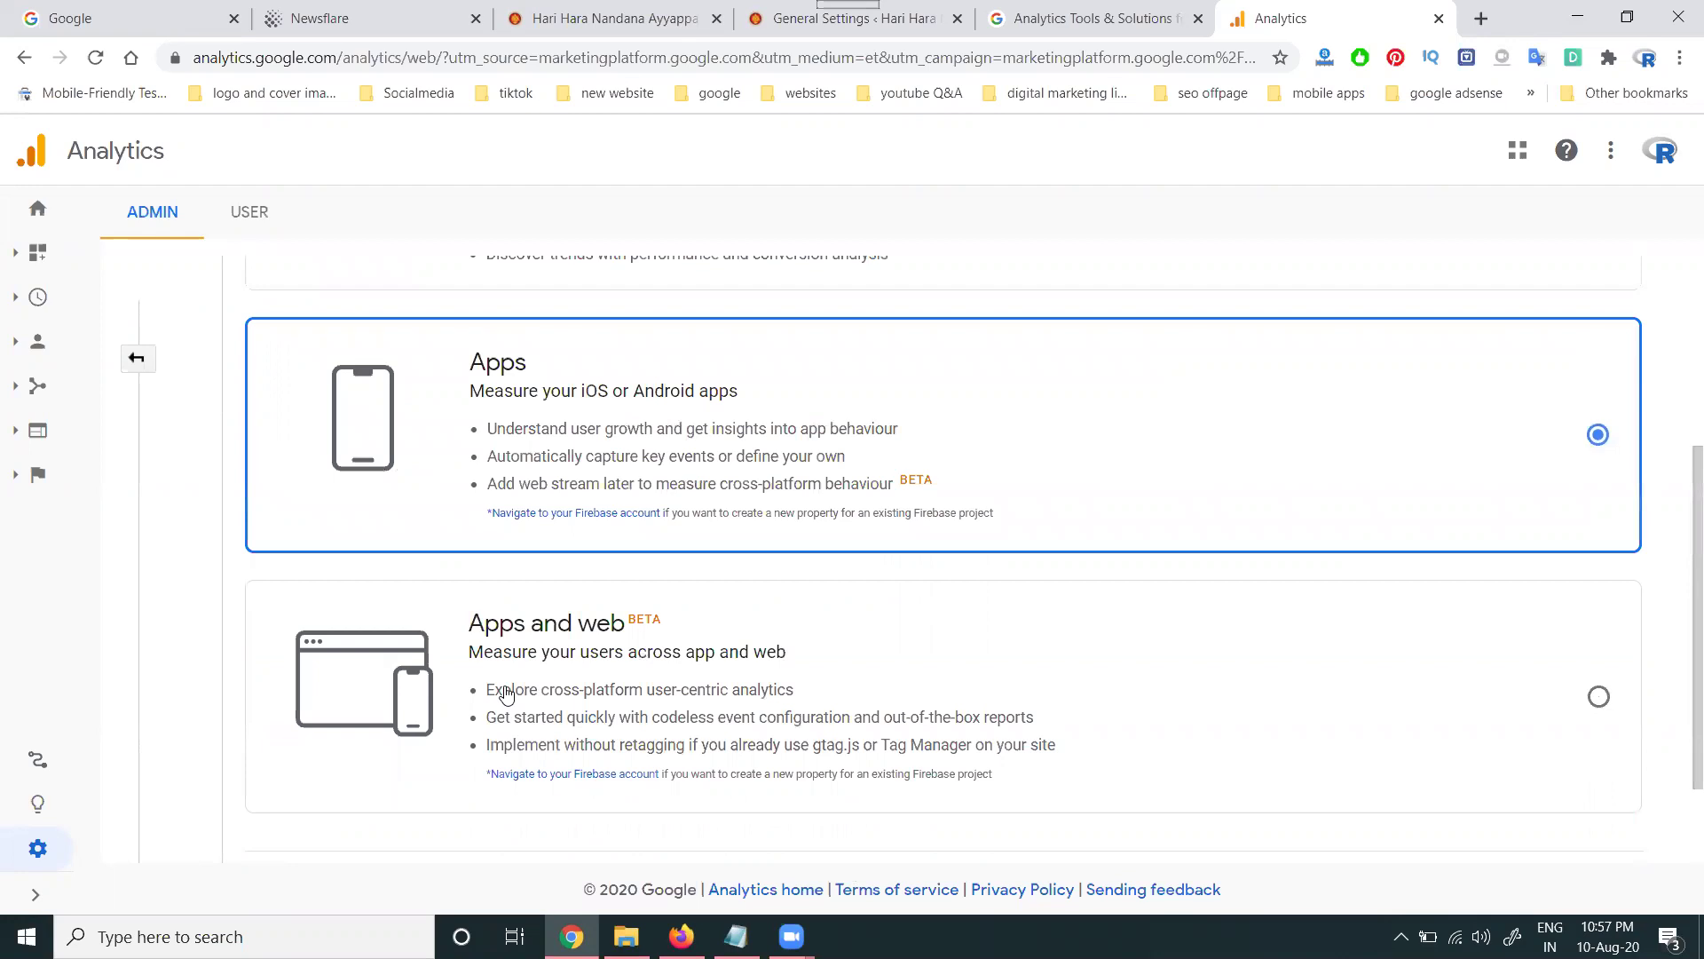
scroll(506, 696, up, 2)
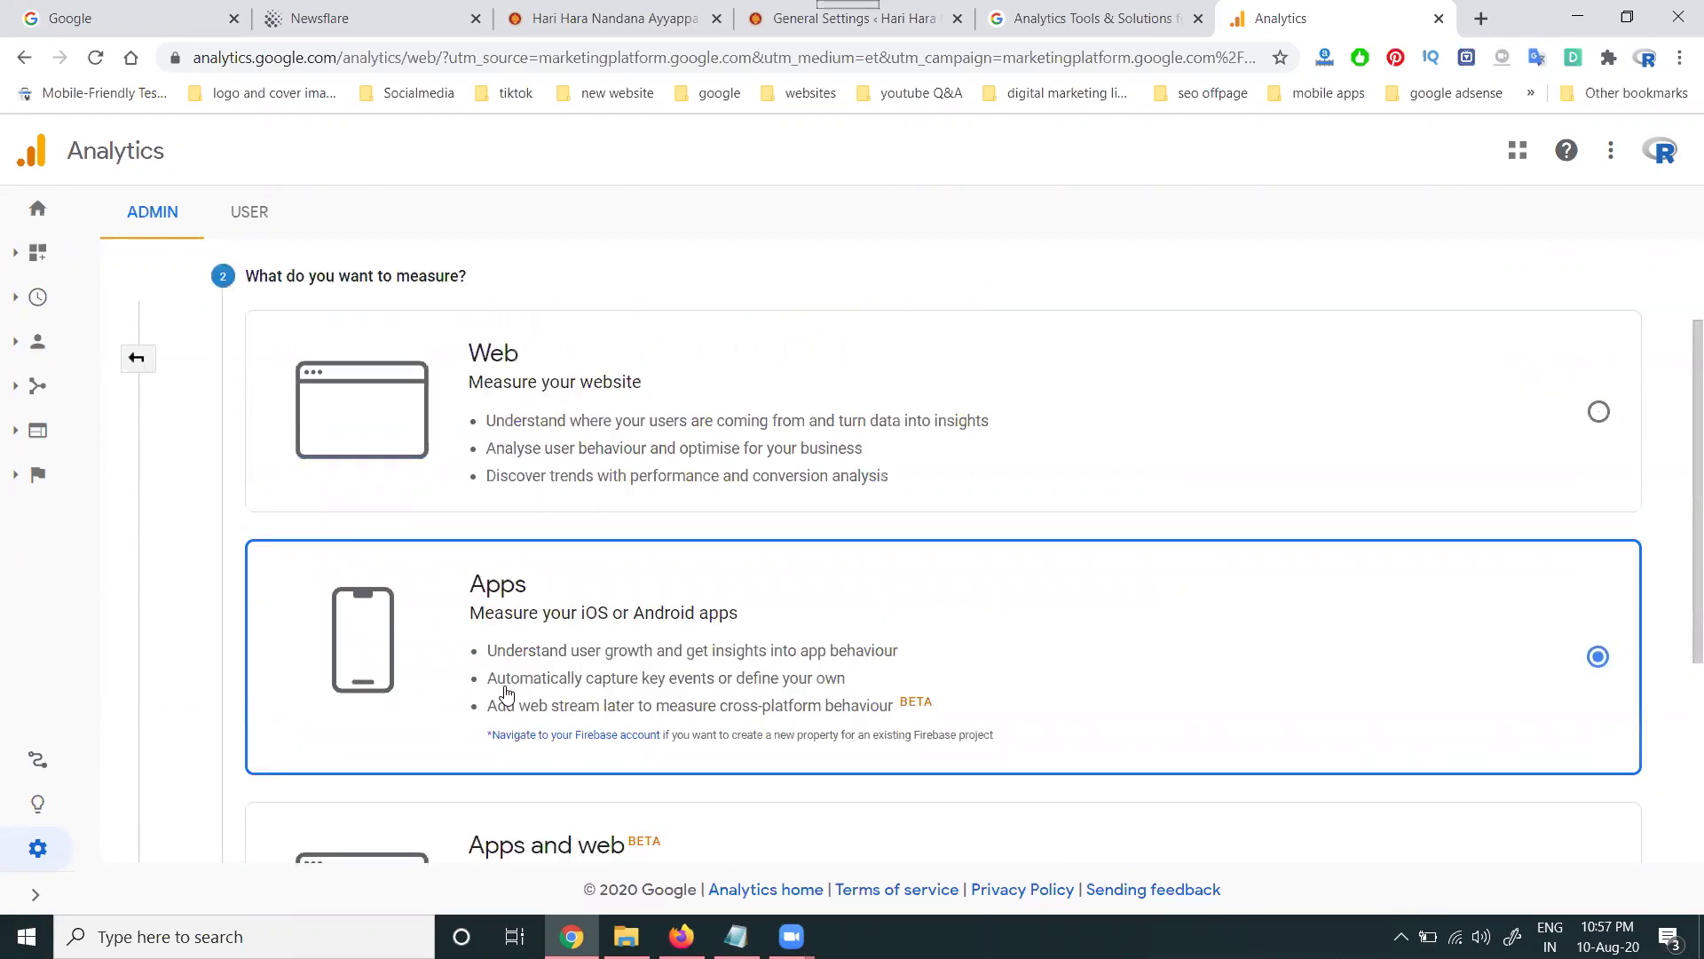
click(544, 417)
scroll(559, 519, down, 4)
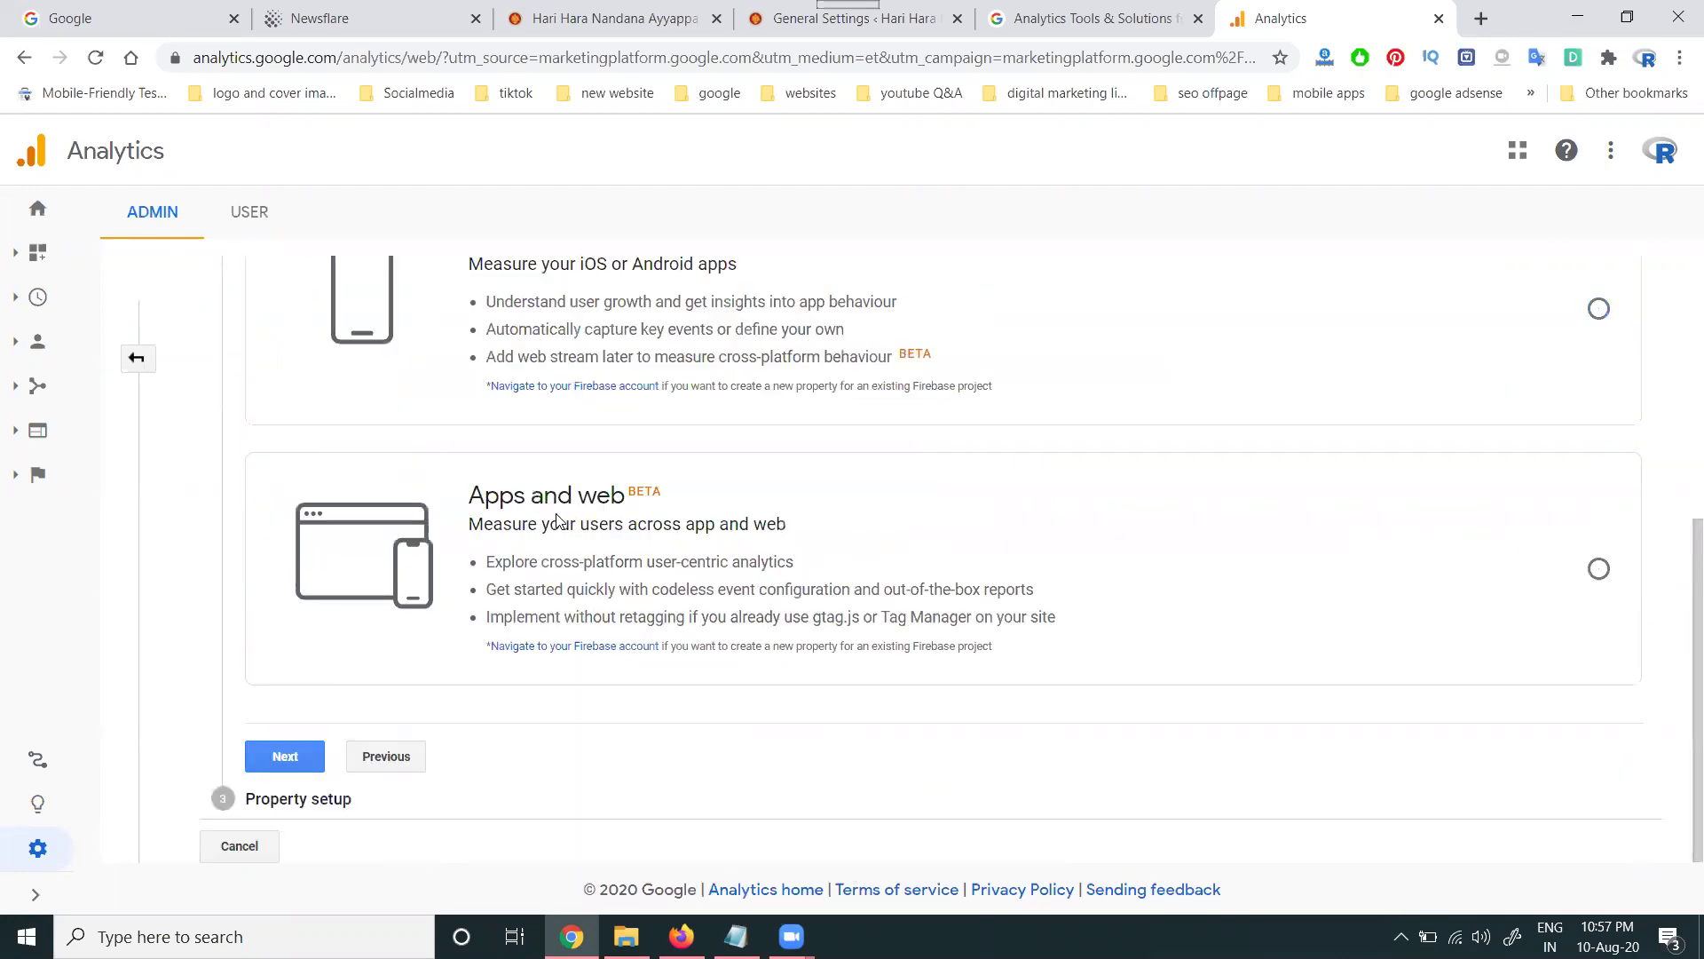
click(293, 757)
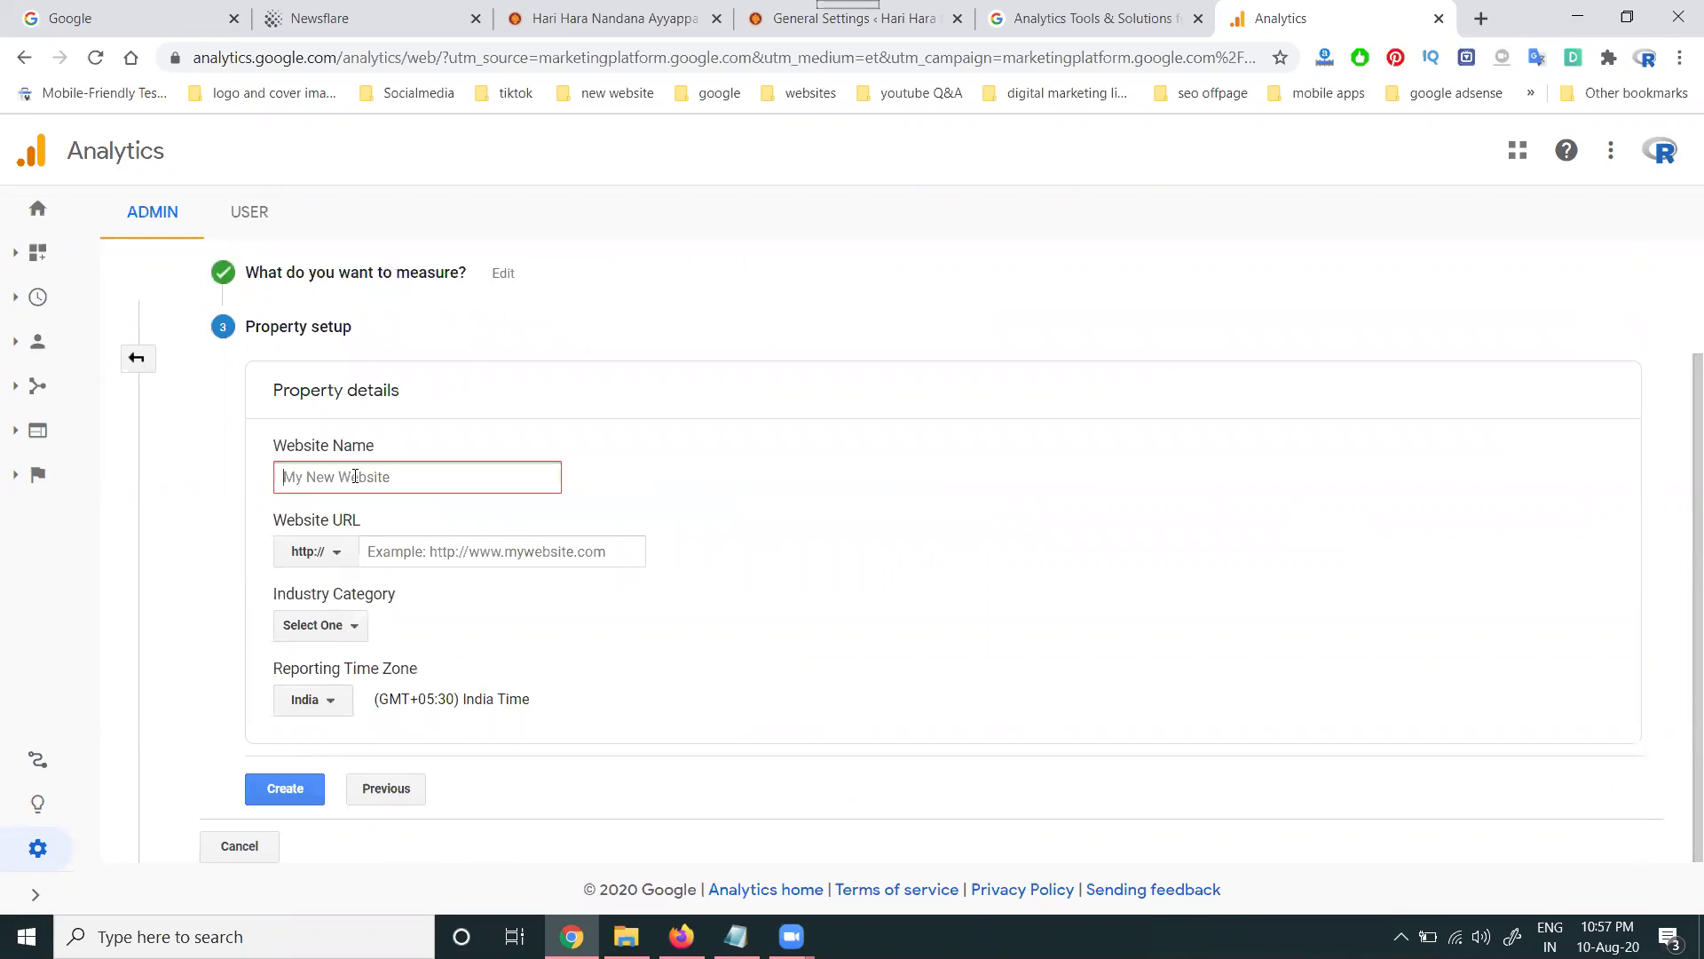
text(ayyappadevalayampudur)
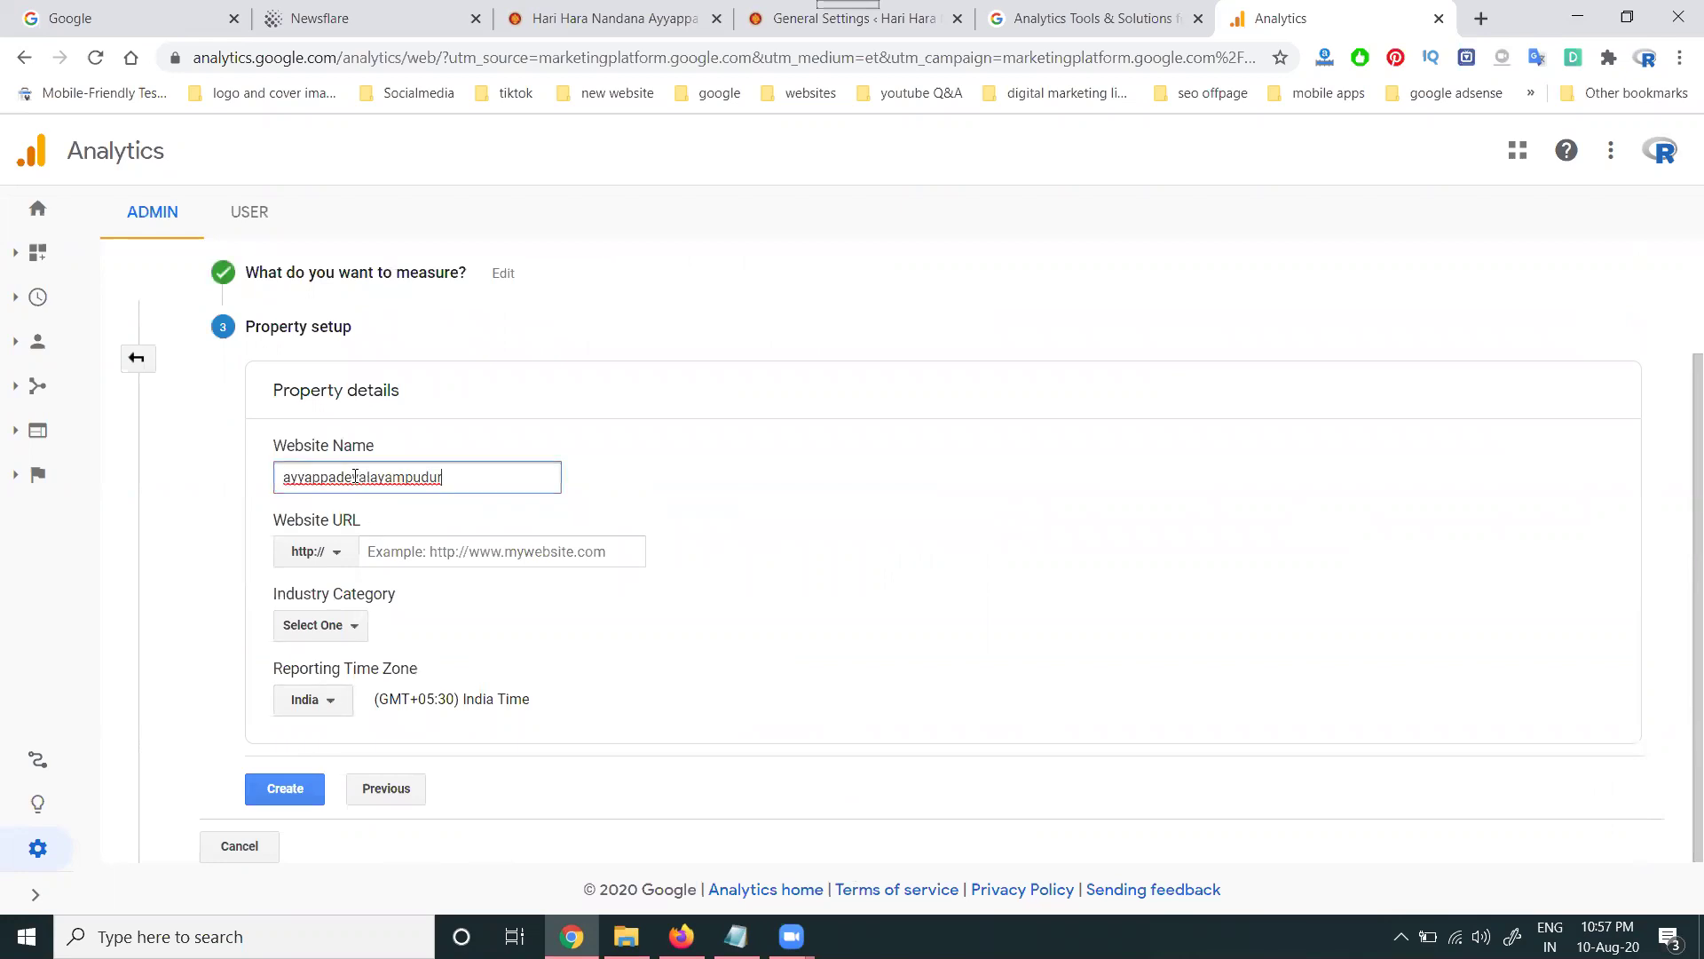
click(565, 27)
drag(487, 57, 245, 59)
key(ctrl+c)
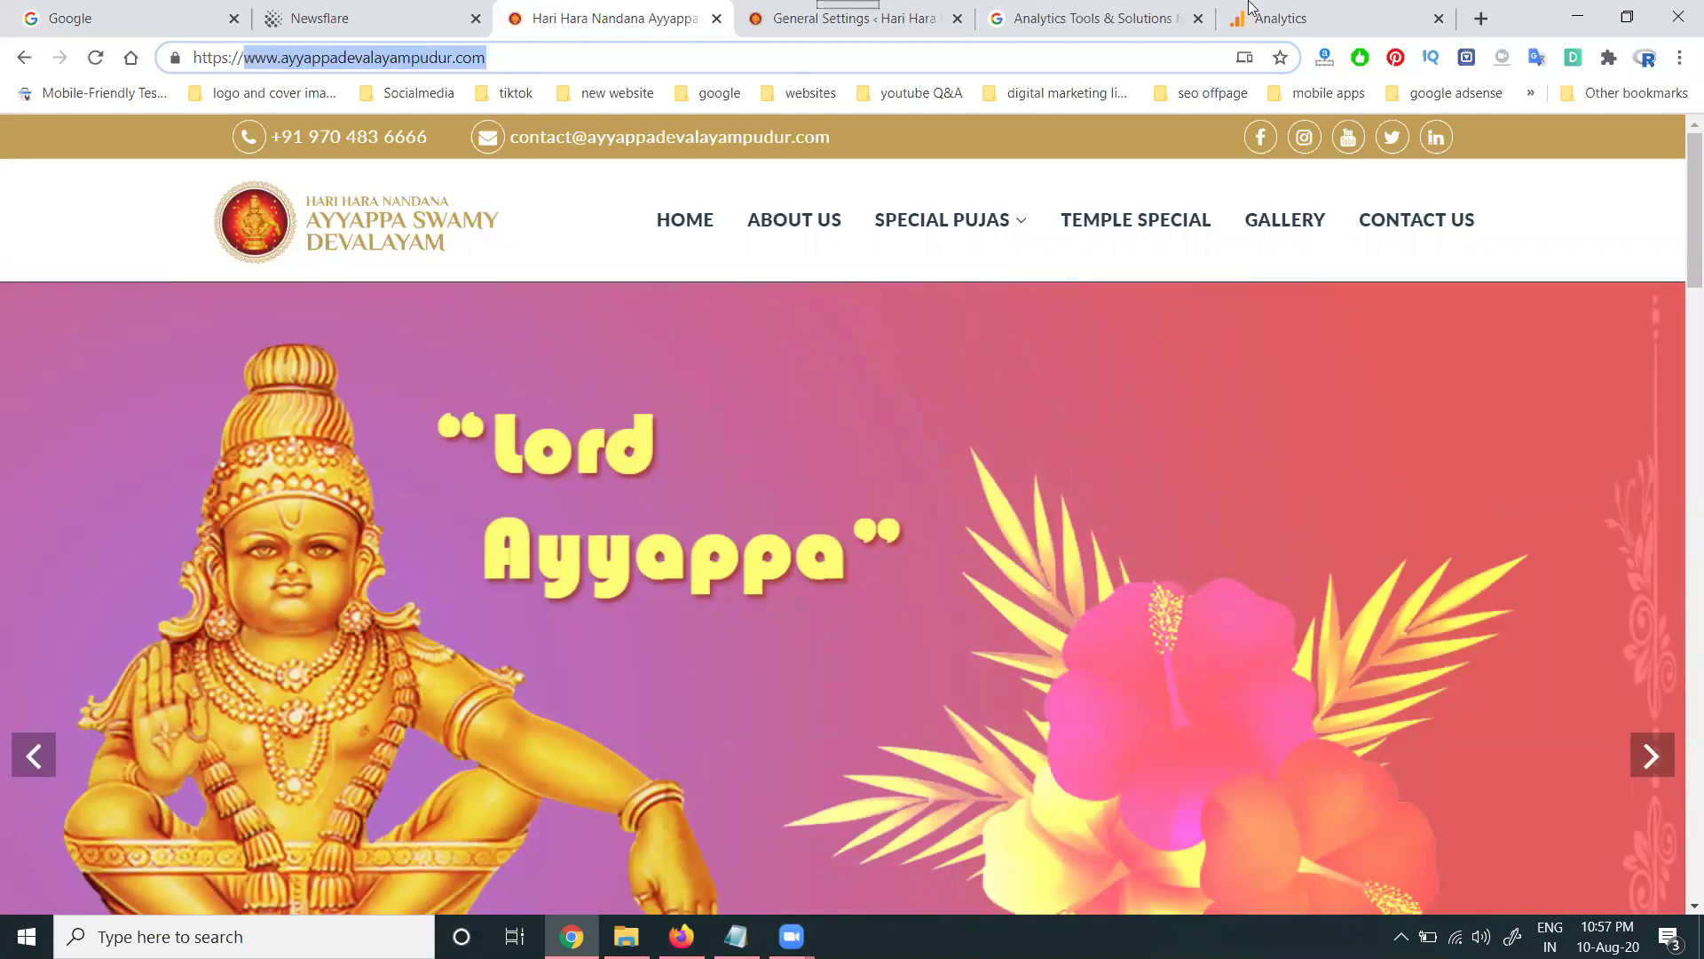
click(1287, 18)
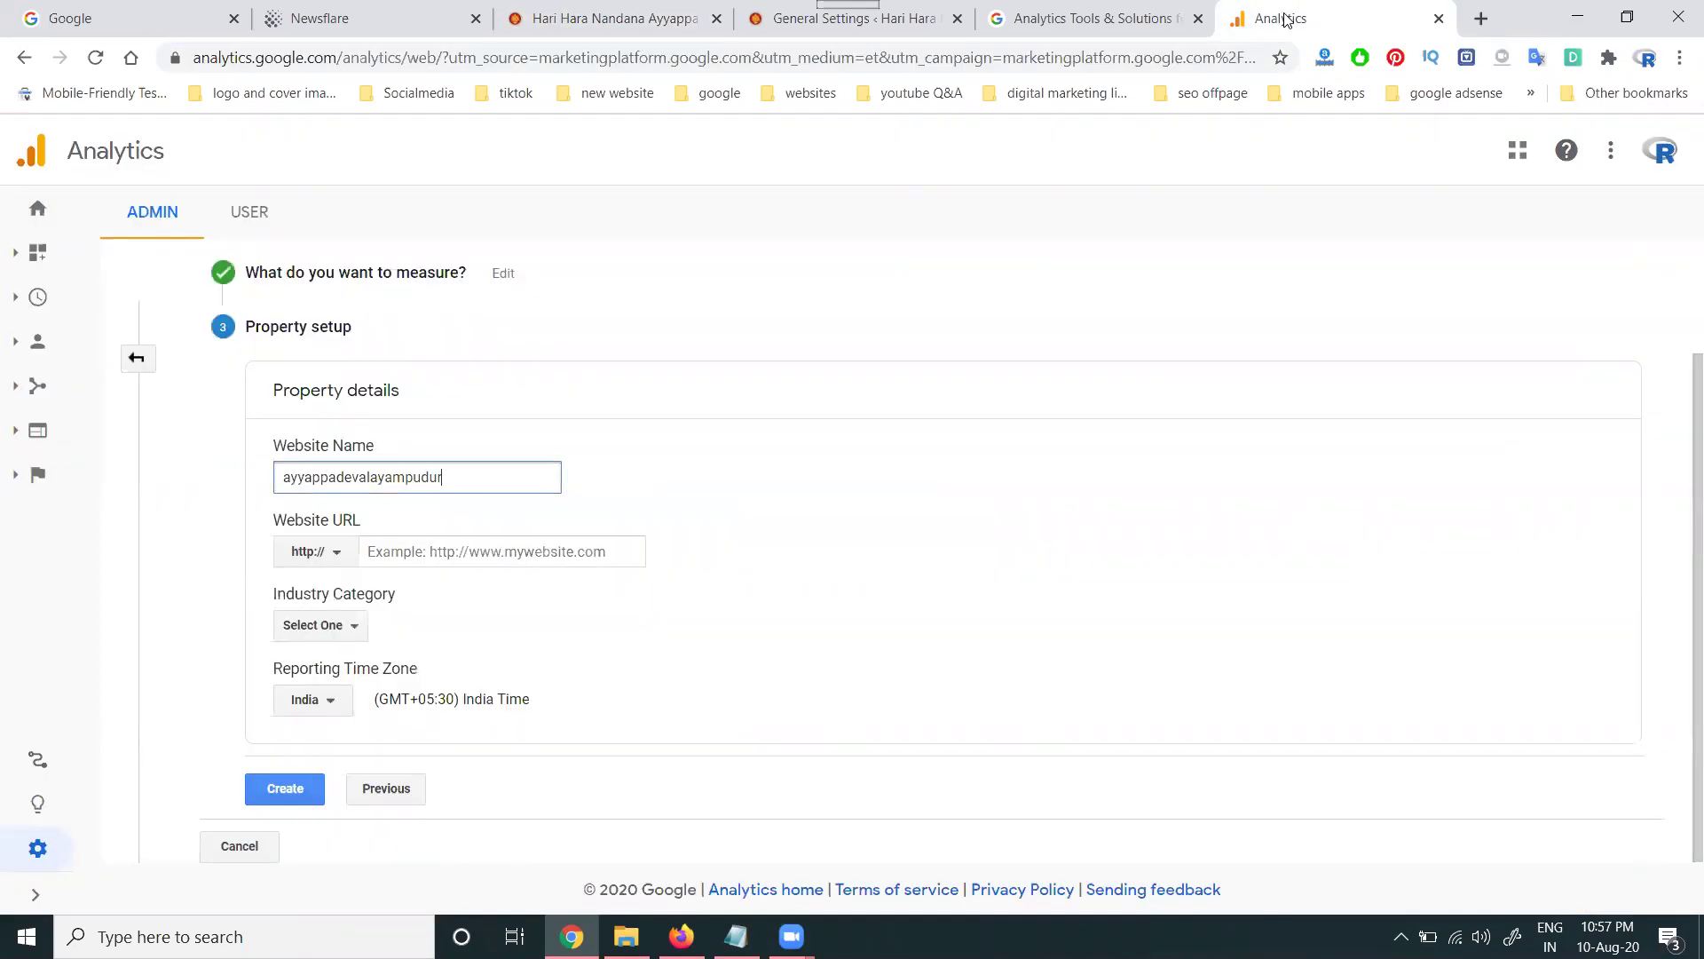
click(505, 554)
key(ctrl+v)
click(335, 554)
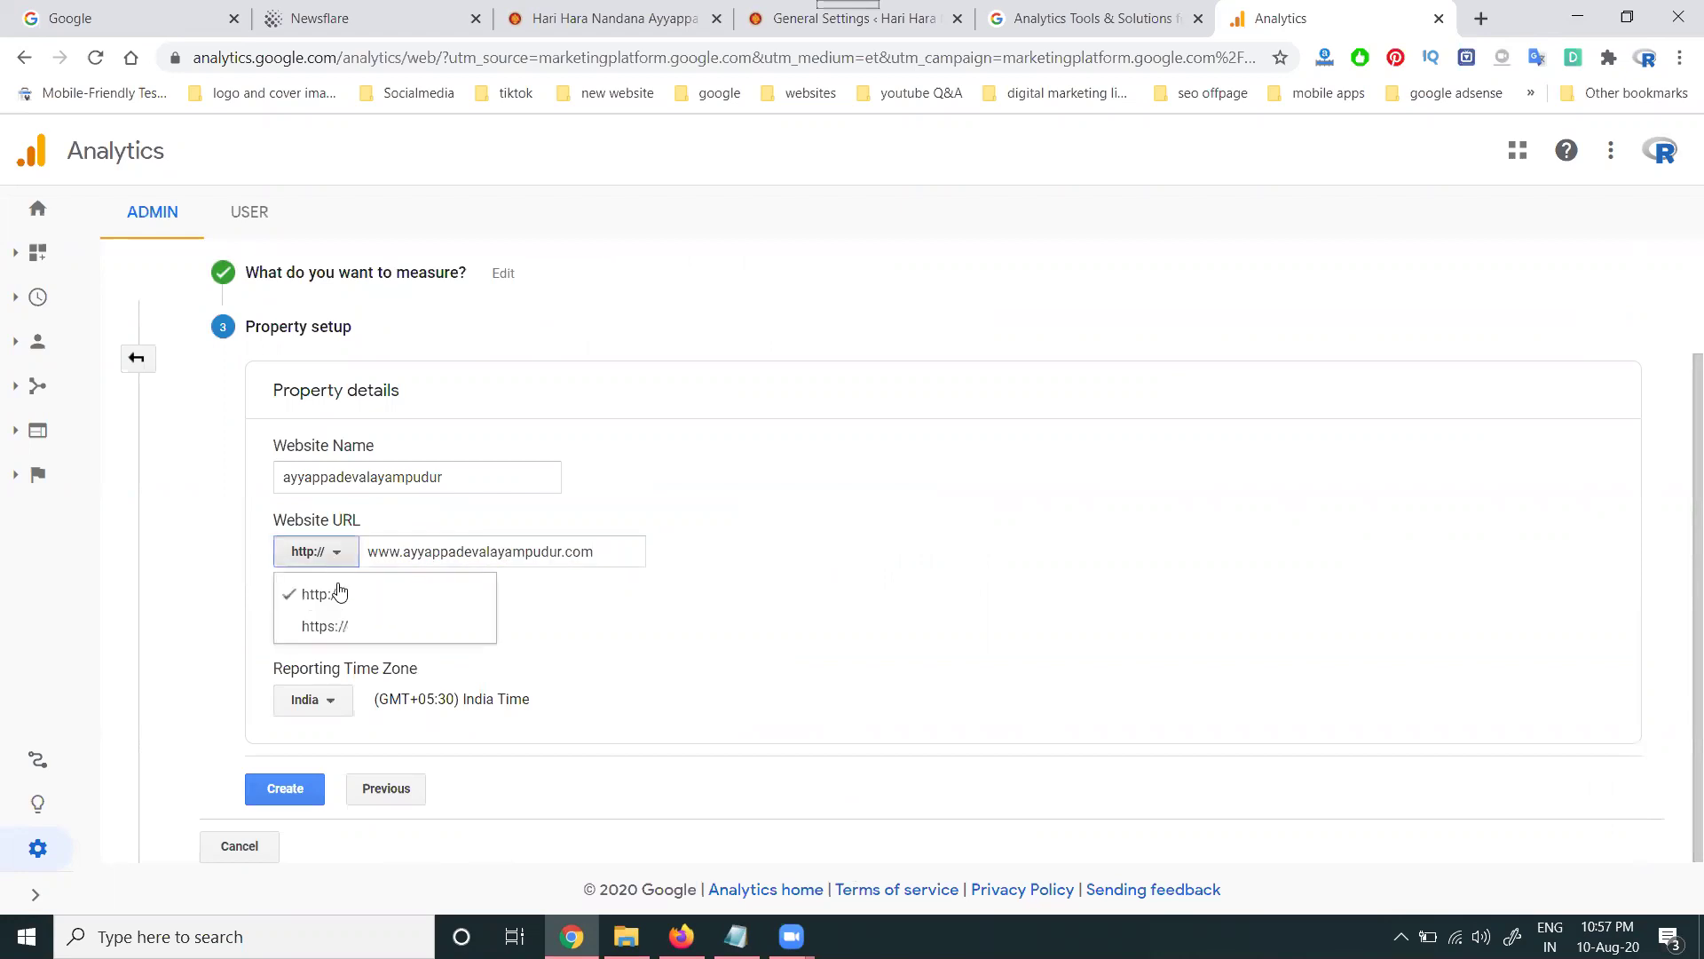
click(336, 632)
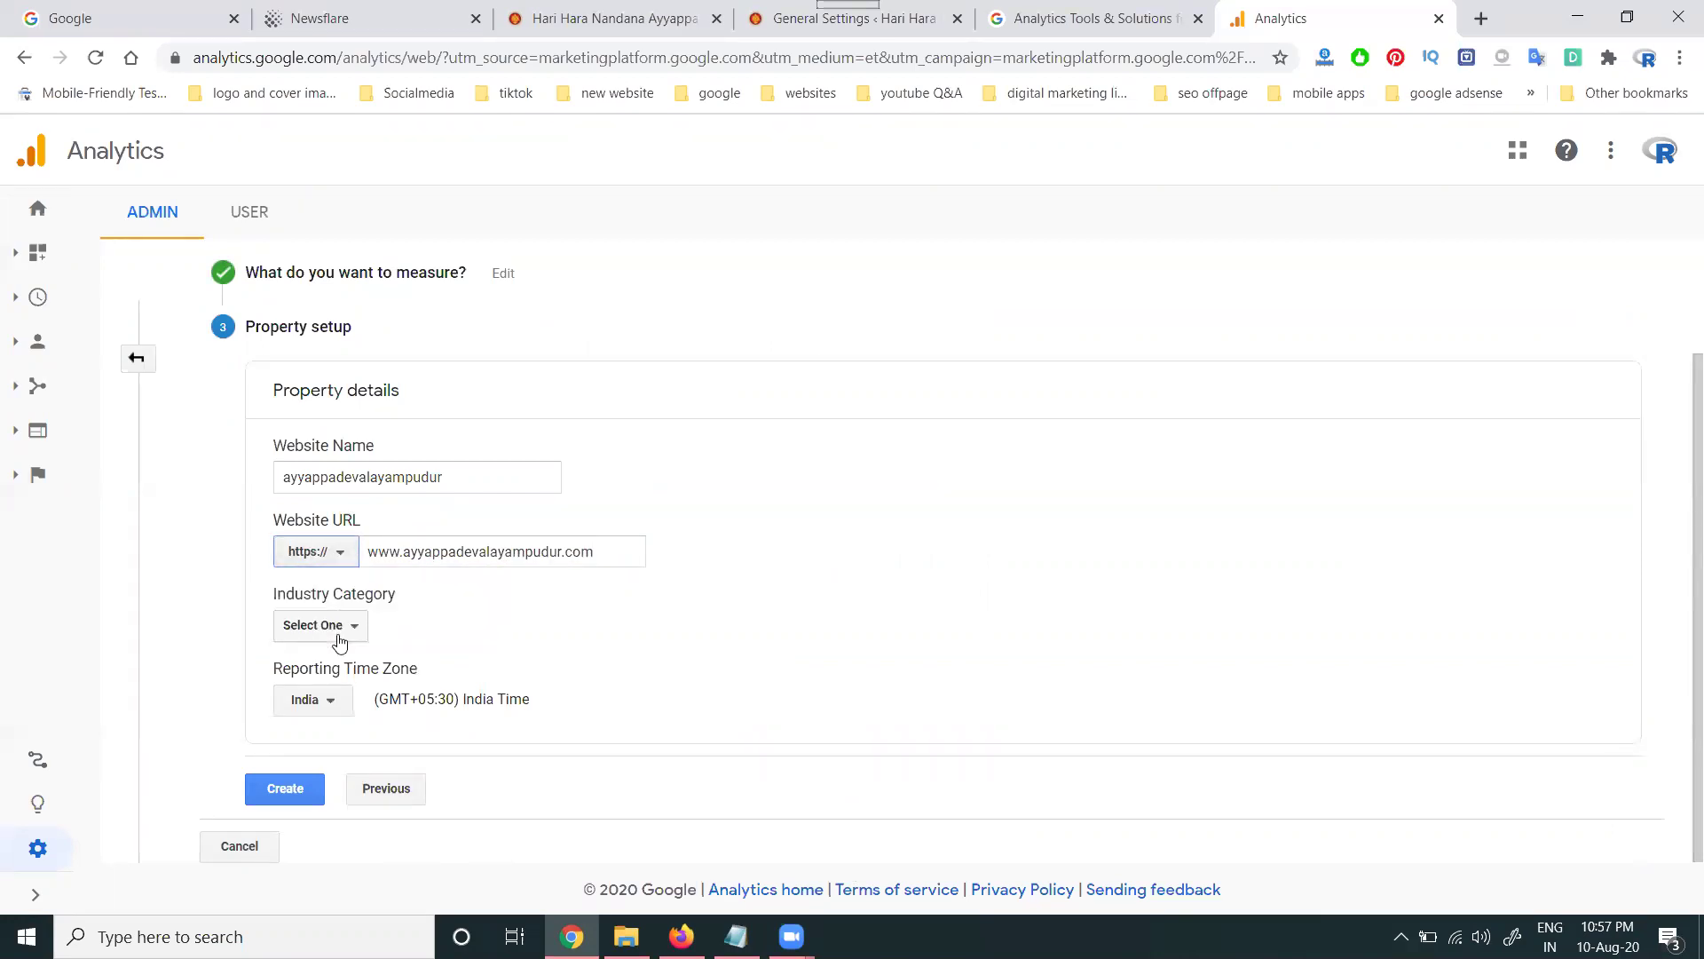
Step: Set the industry category to Other and create the property
click(340, 630)
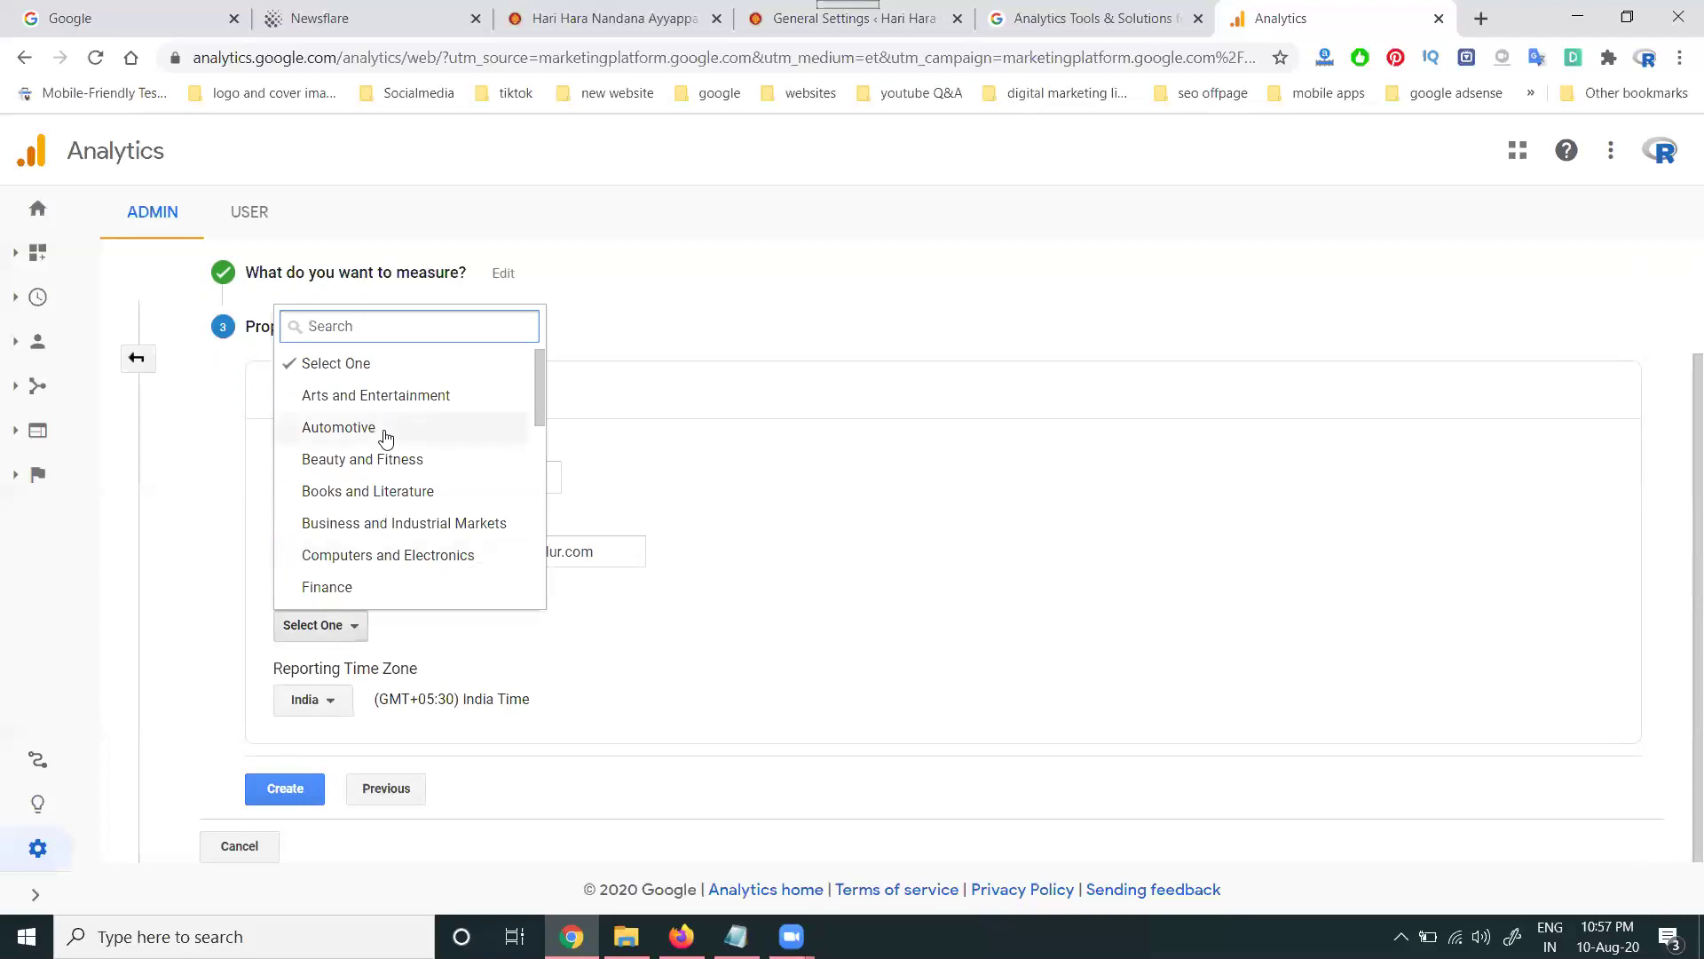
scroll(386, 437, down, 6)
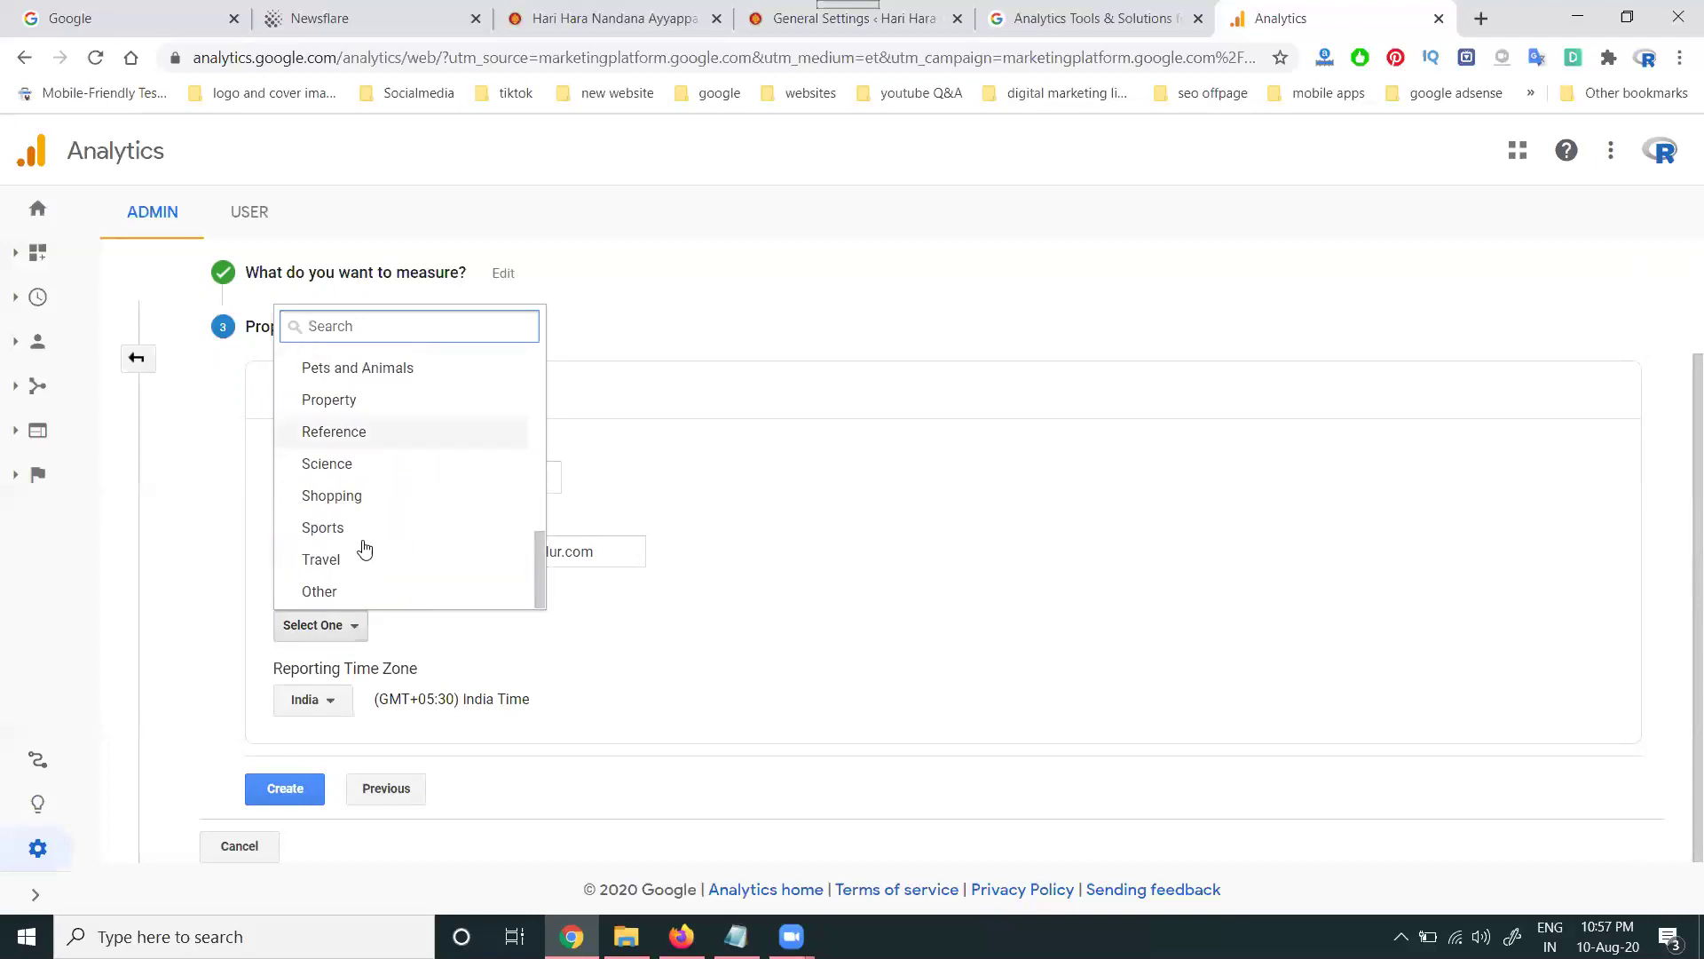
click(353, 592)
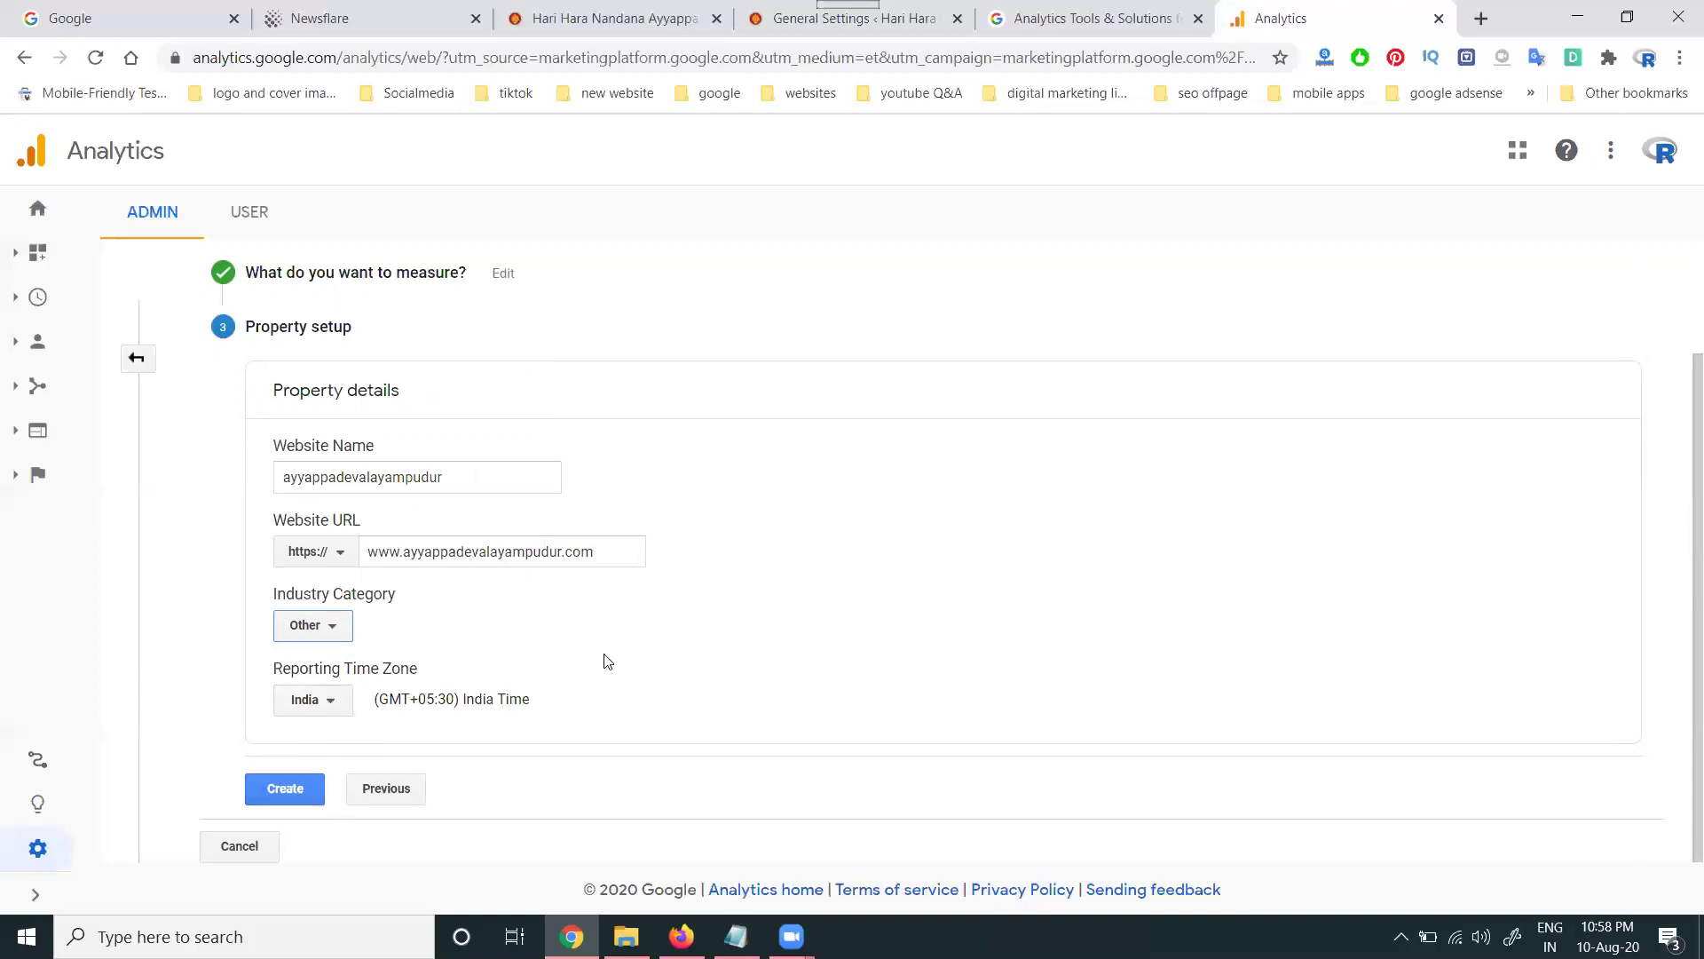
scroll(603, 661, up, 2)
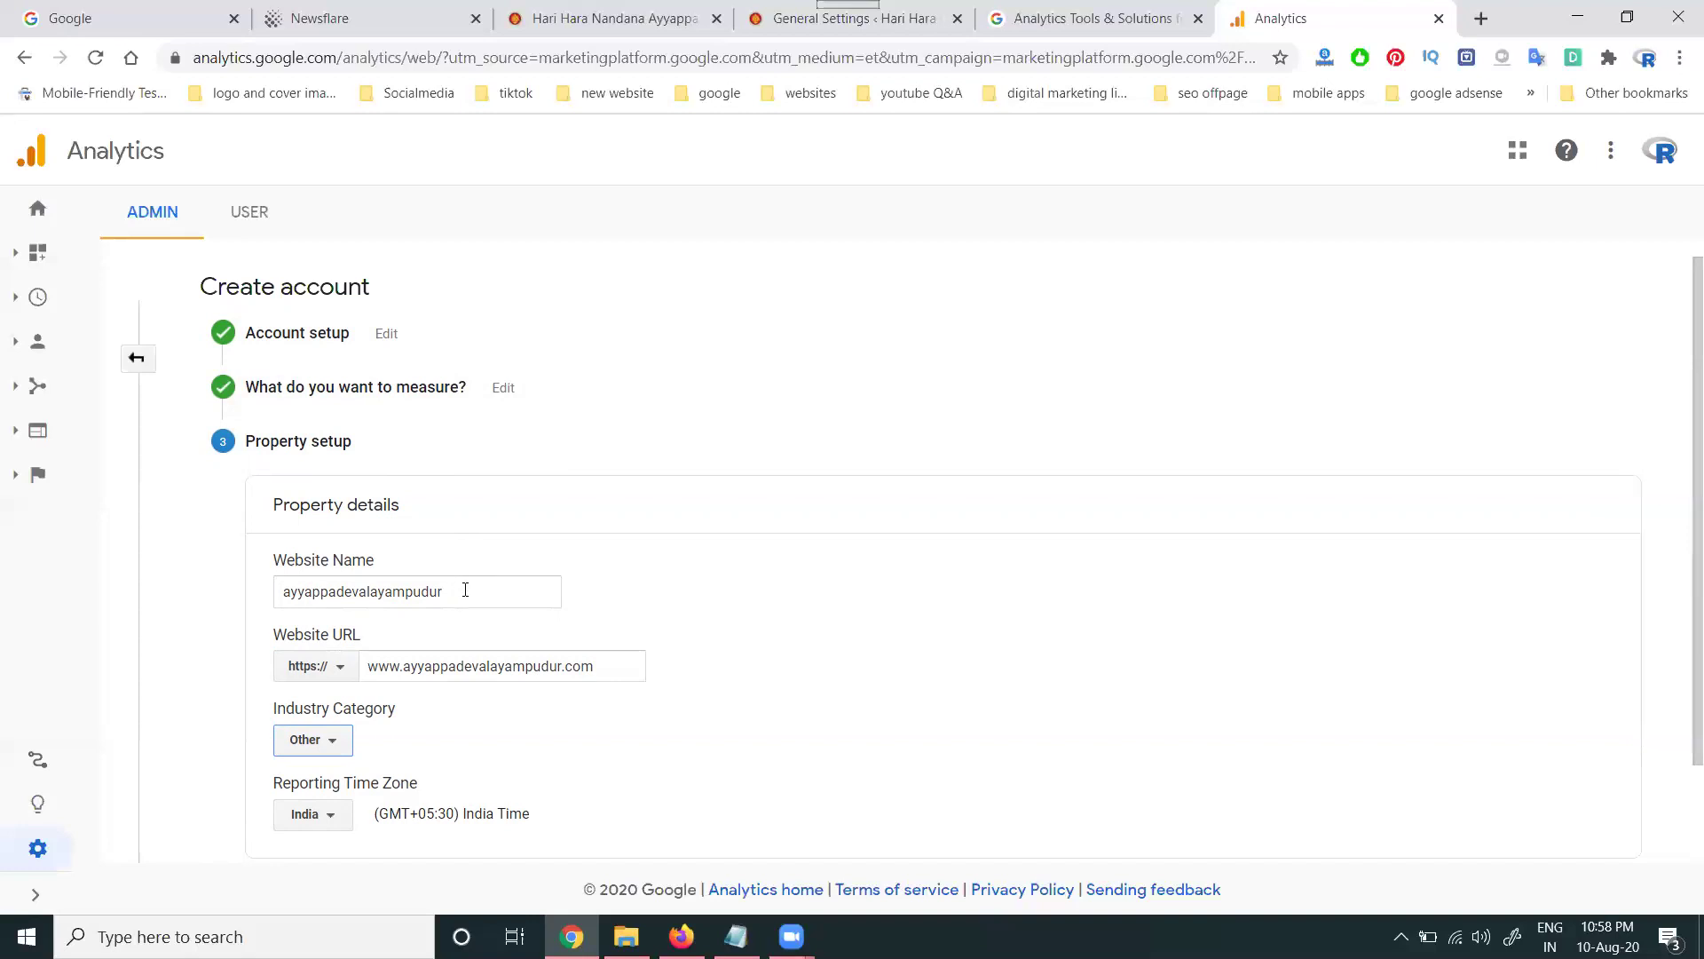
scroll(479, 593, down, 2)
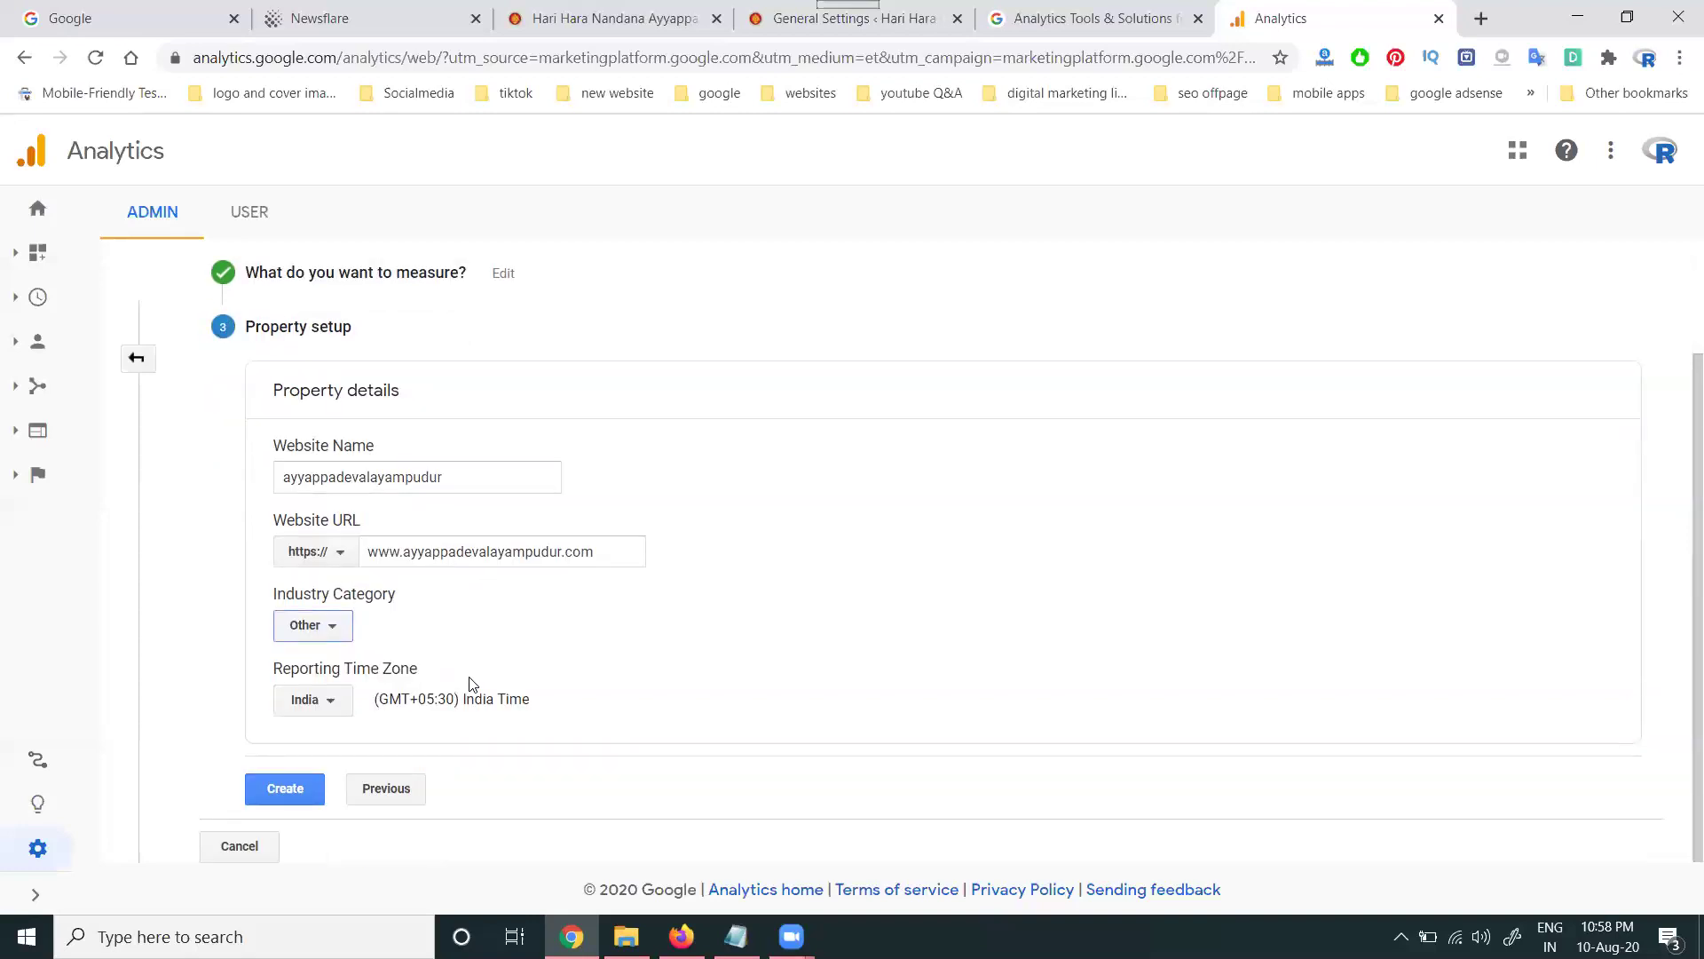
click(277, 788)
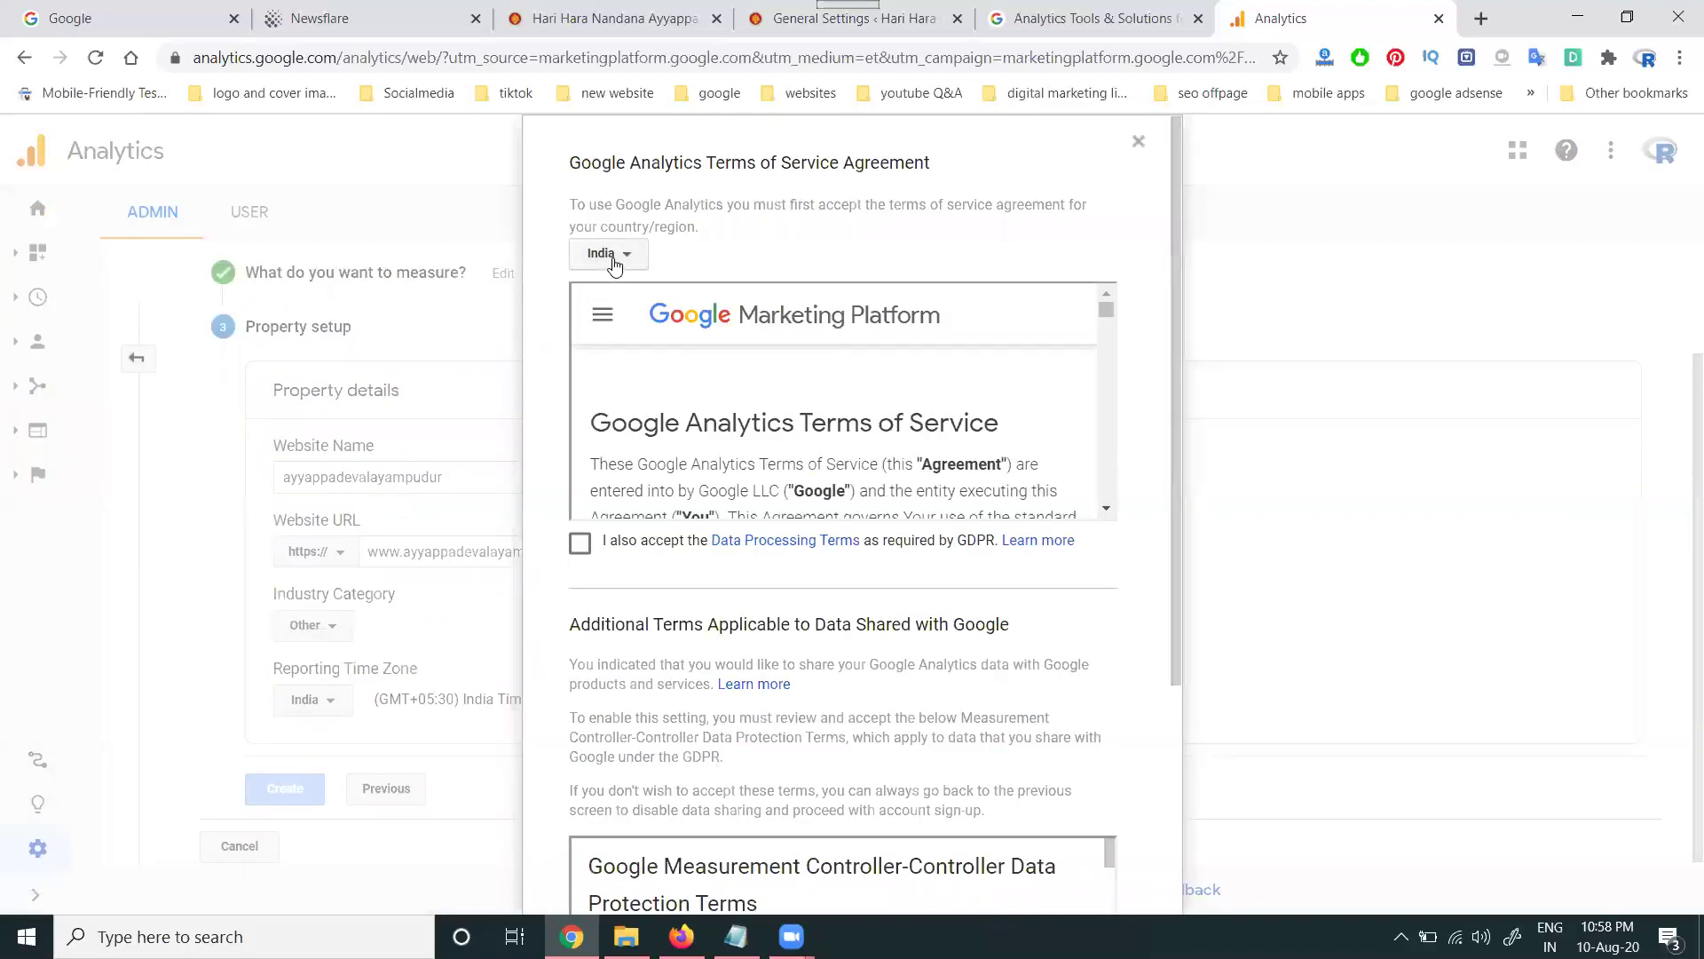
Step: Accept both GDPR data protection terms and the terms of service, then select the gtag code
click(579, 543)
scroll(551, 646, down, 3)
click(579, 780)
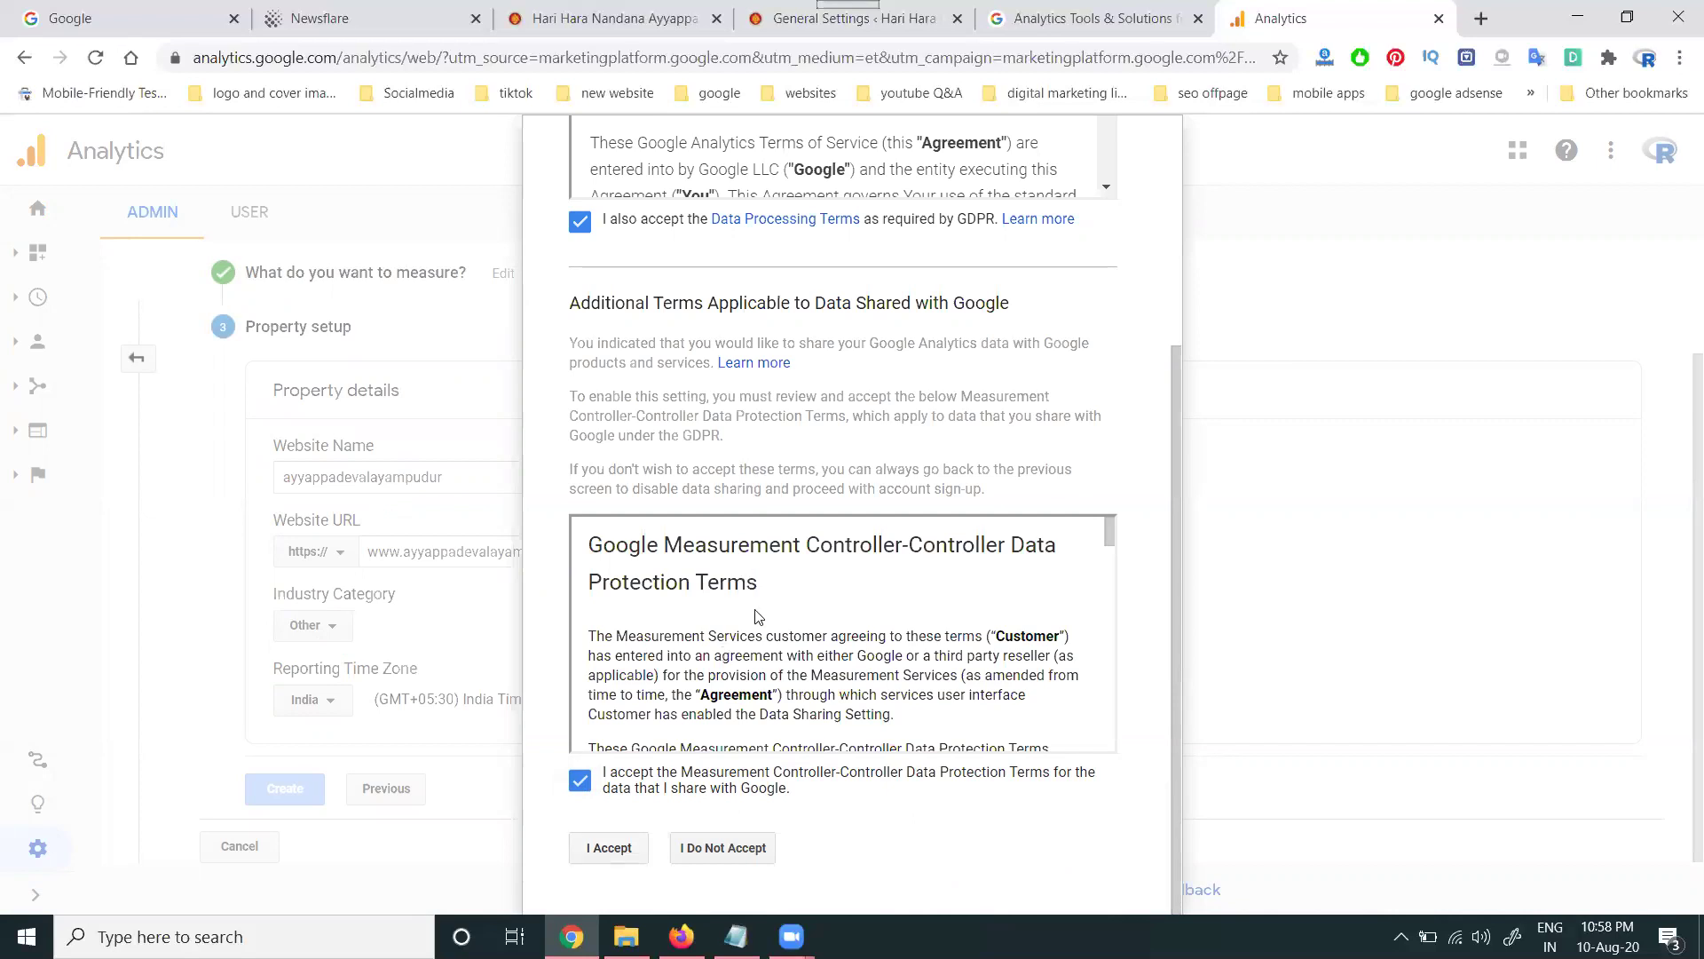
scroll(755, 615, down, 5)
scroll(756, 615, down, 5)
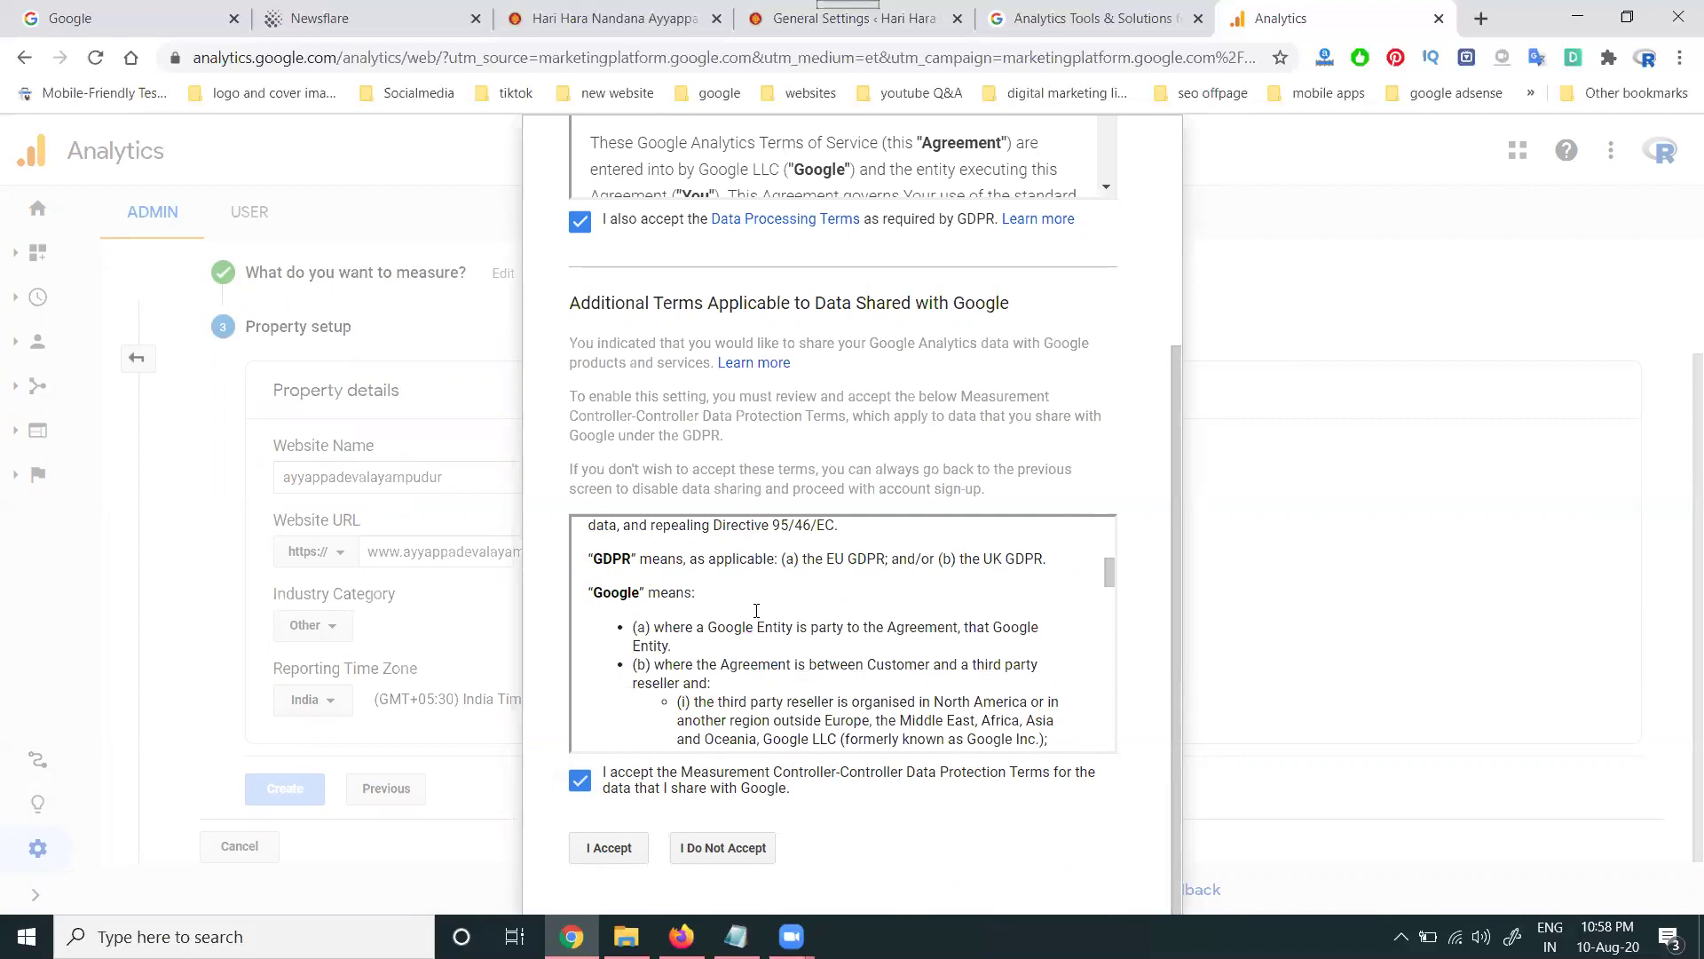
click(636, 851)
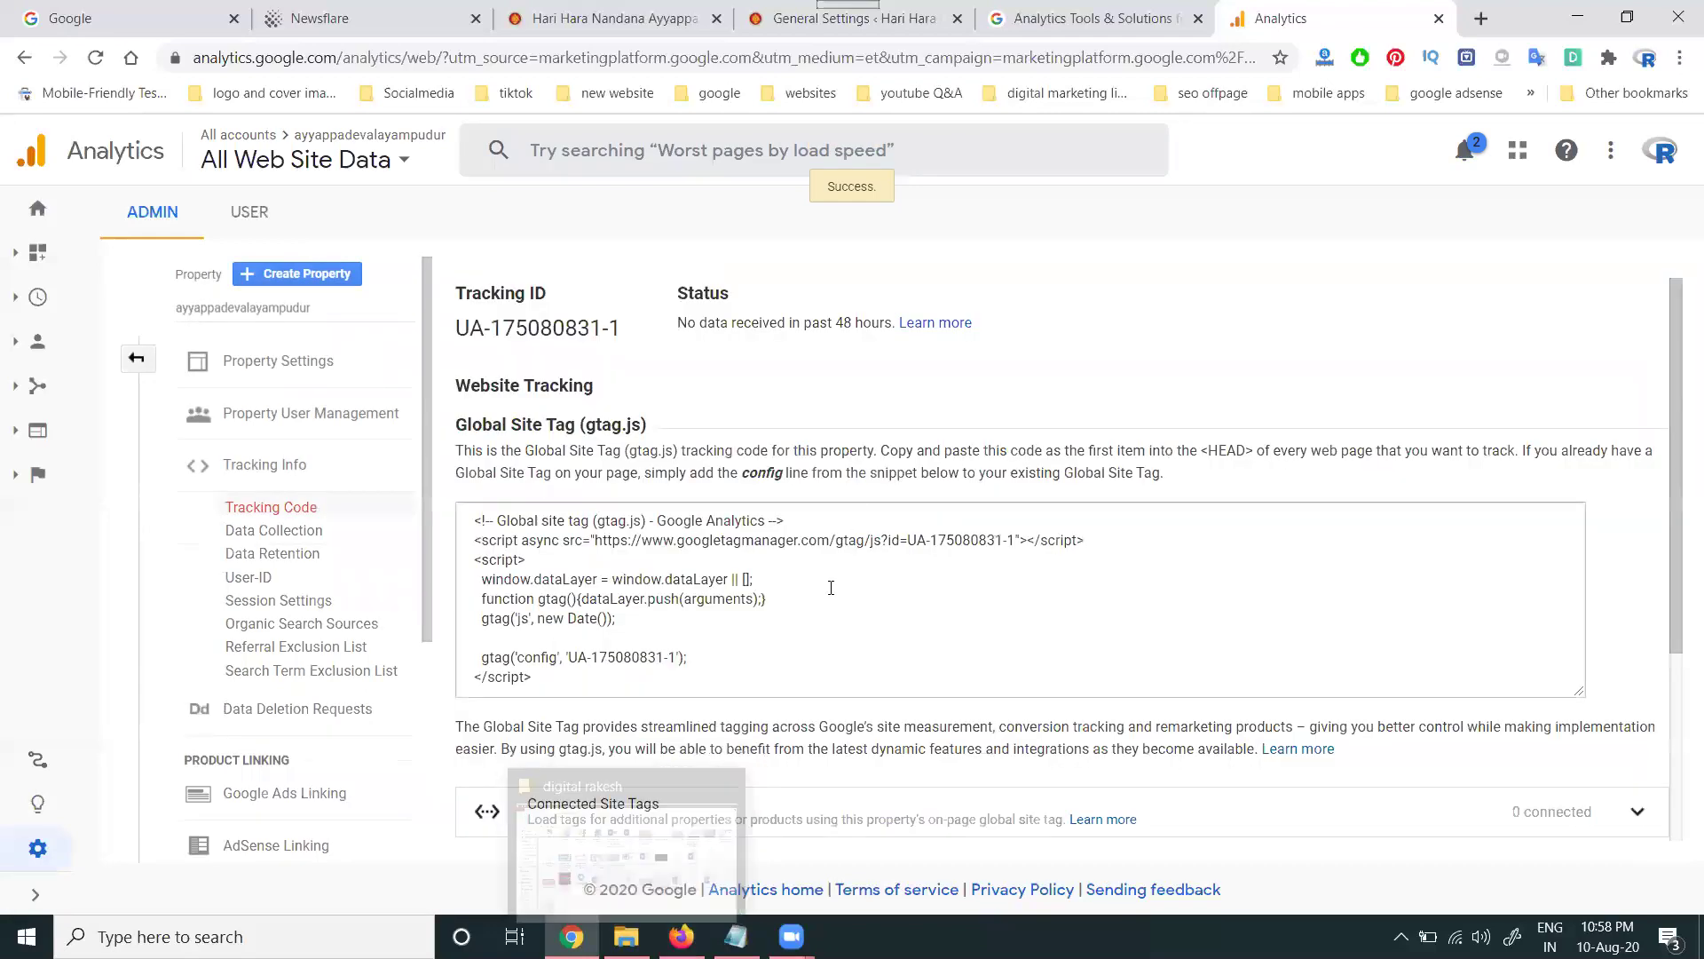
click(831, 587)
key(ctrl+c)
key(super+r)
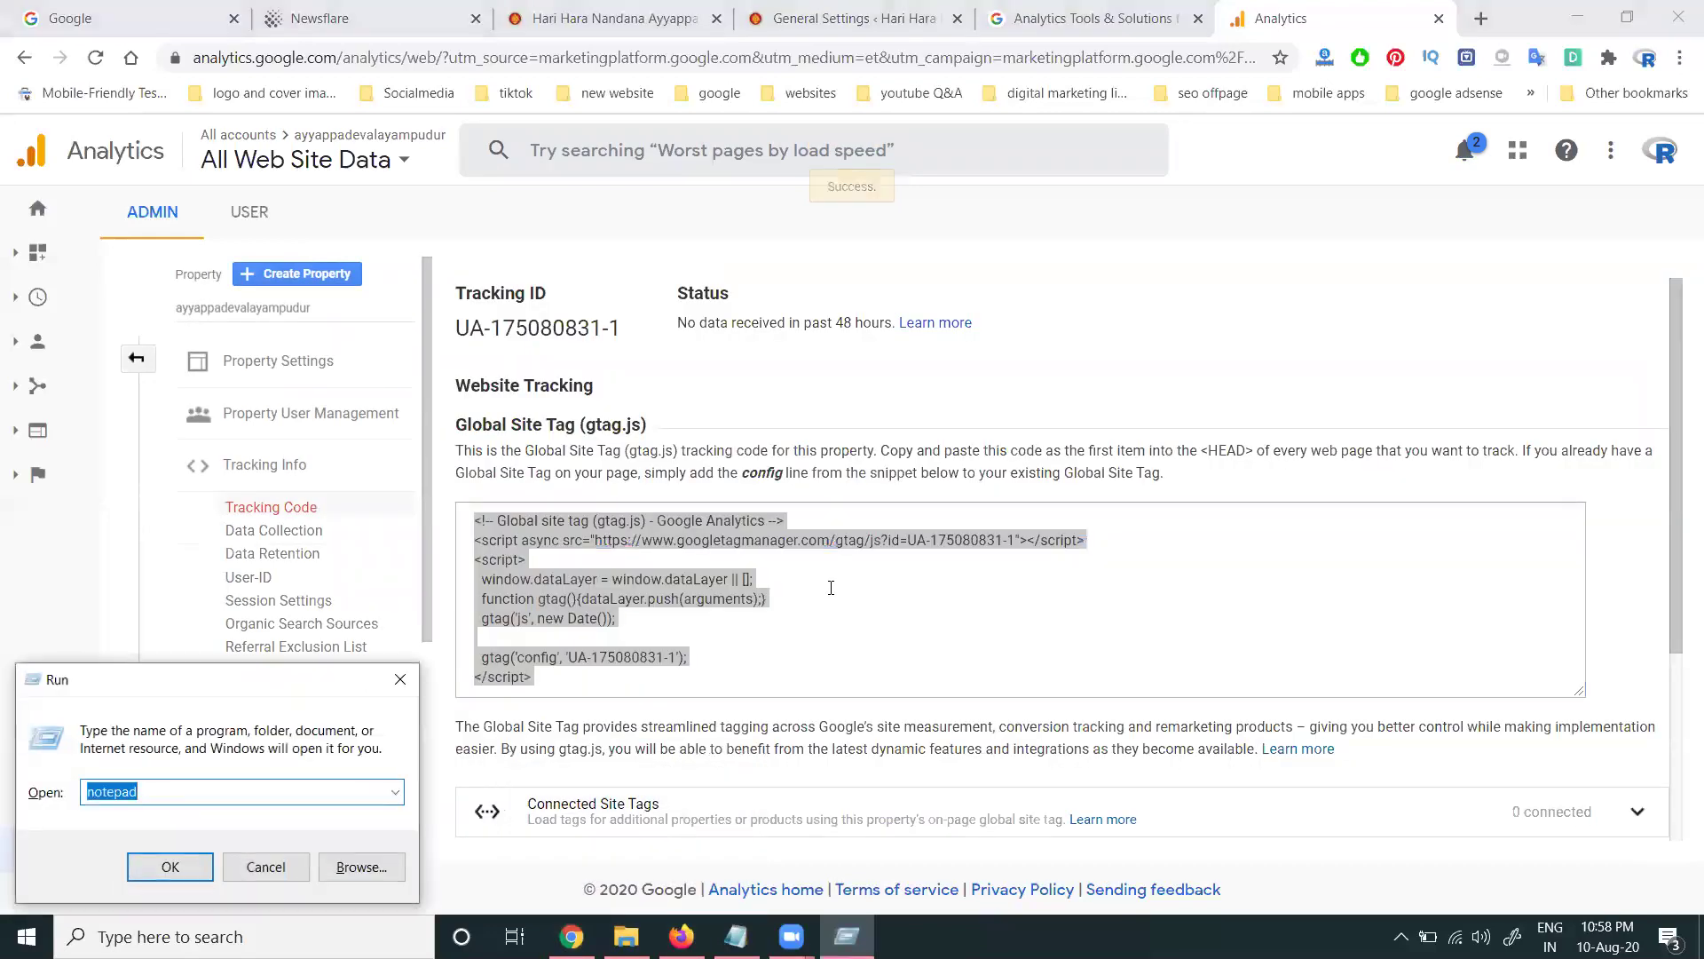
key(Return)
key(ctrl+v)
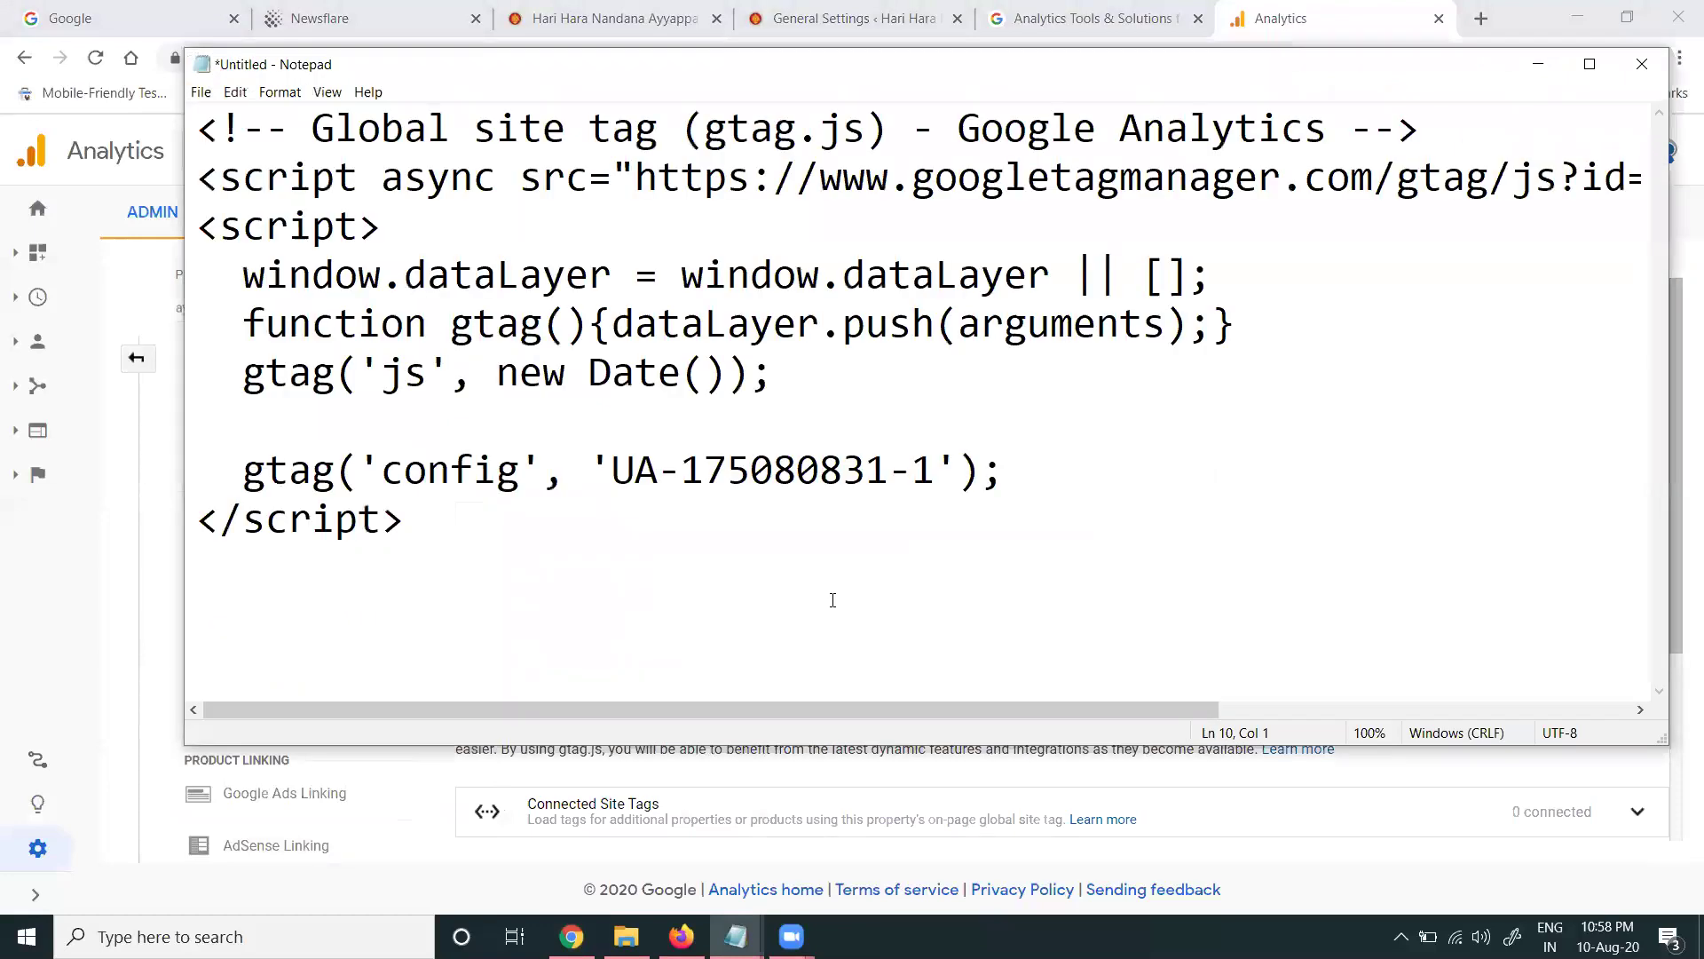
drag(619, 472, 936, 487)
key(ctrl+c)
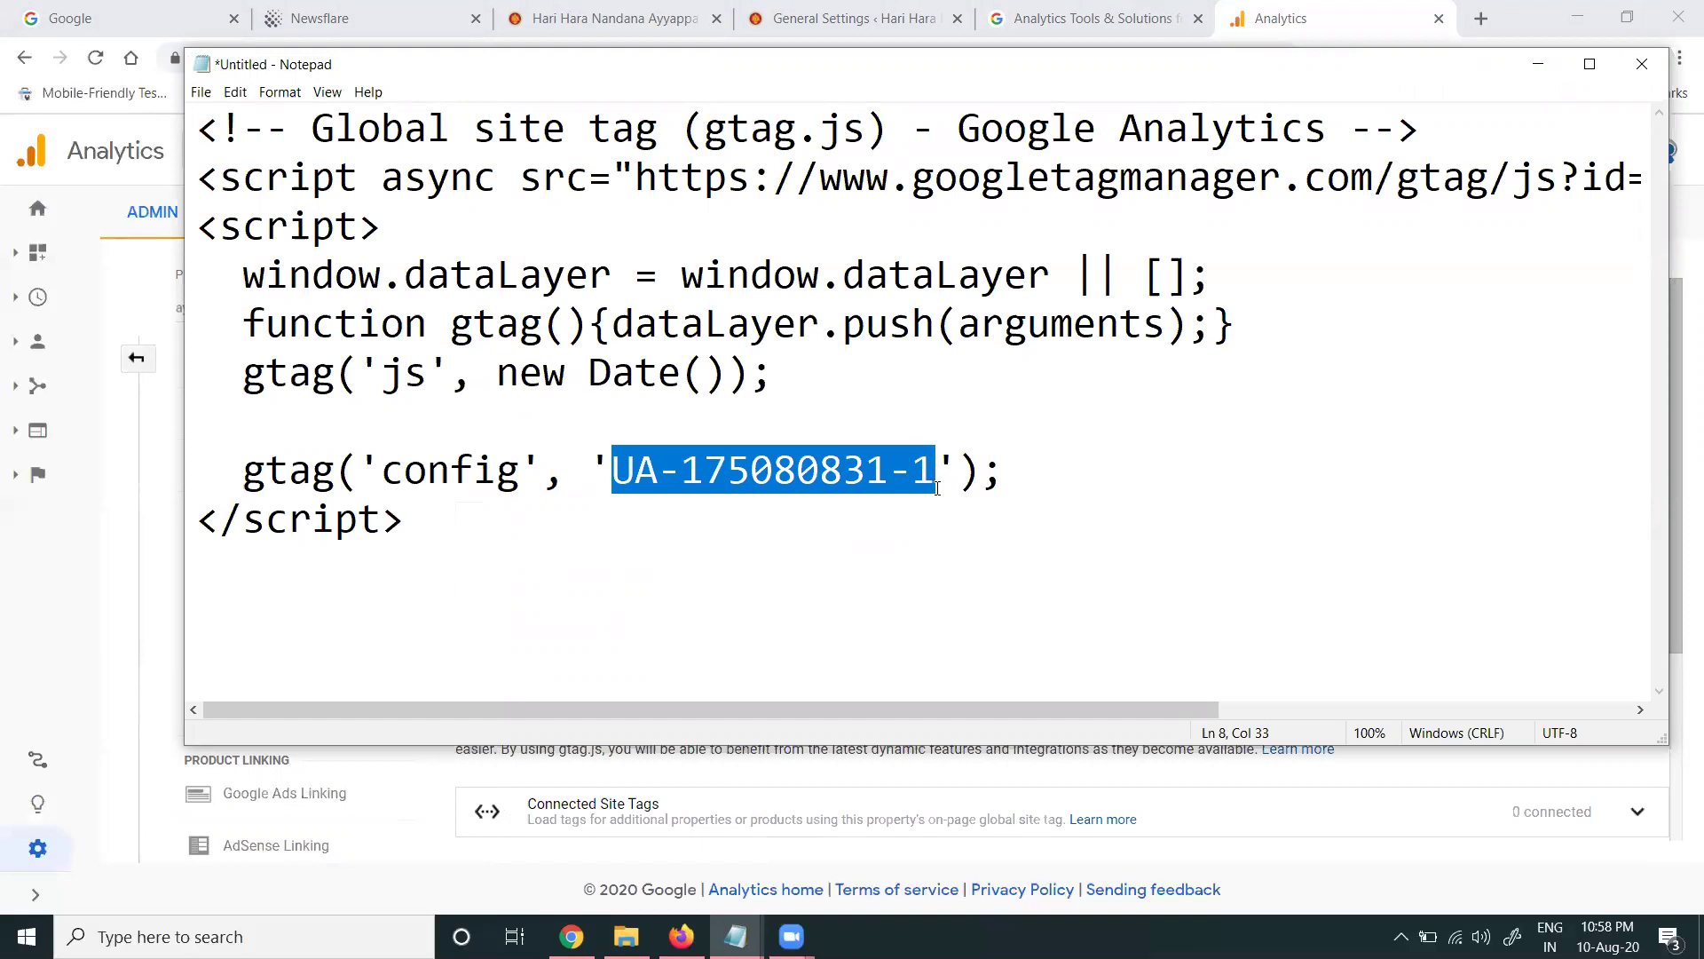
click(1540, 63)
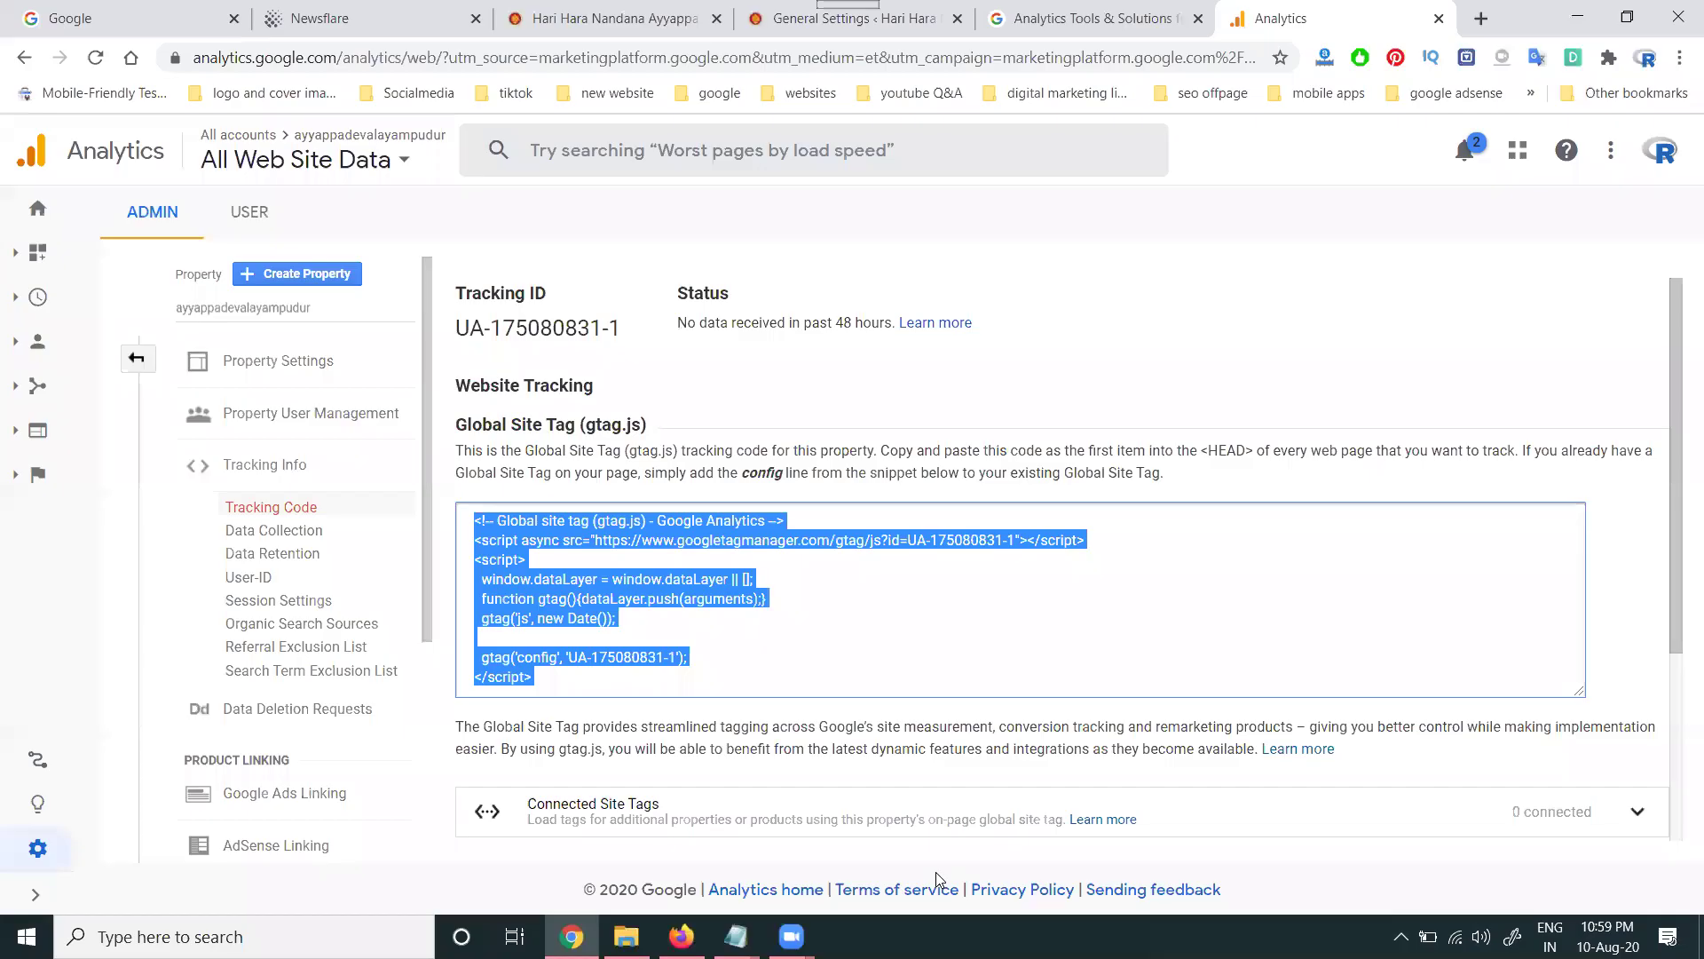
click(775, 30)
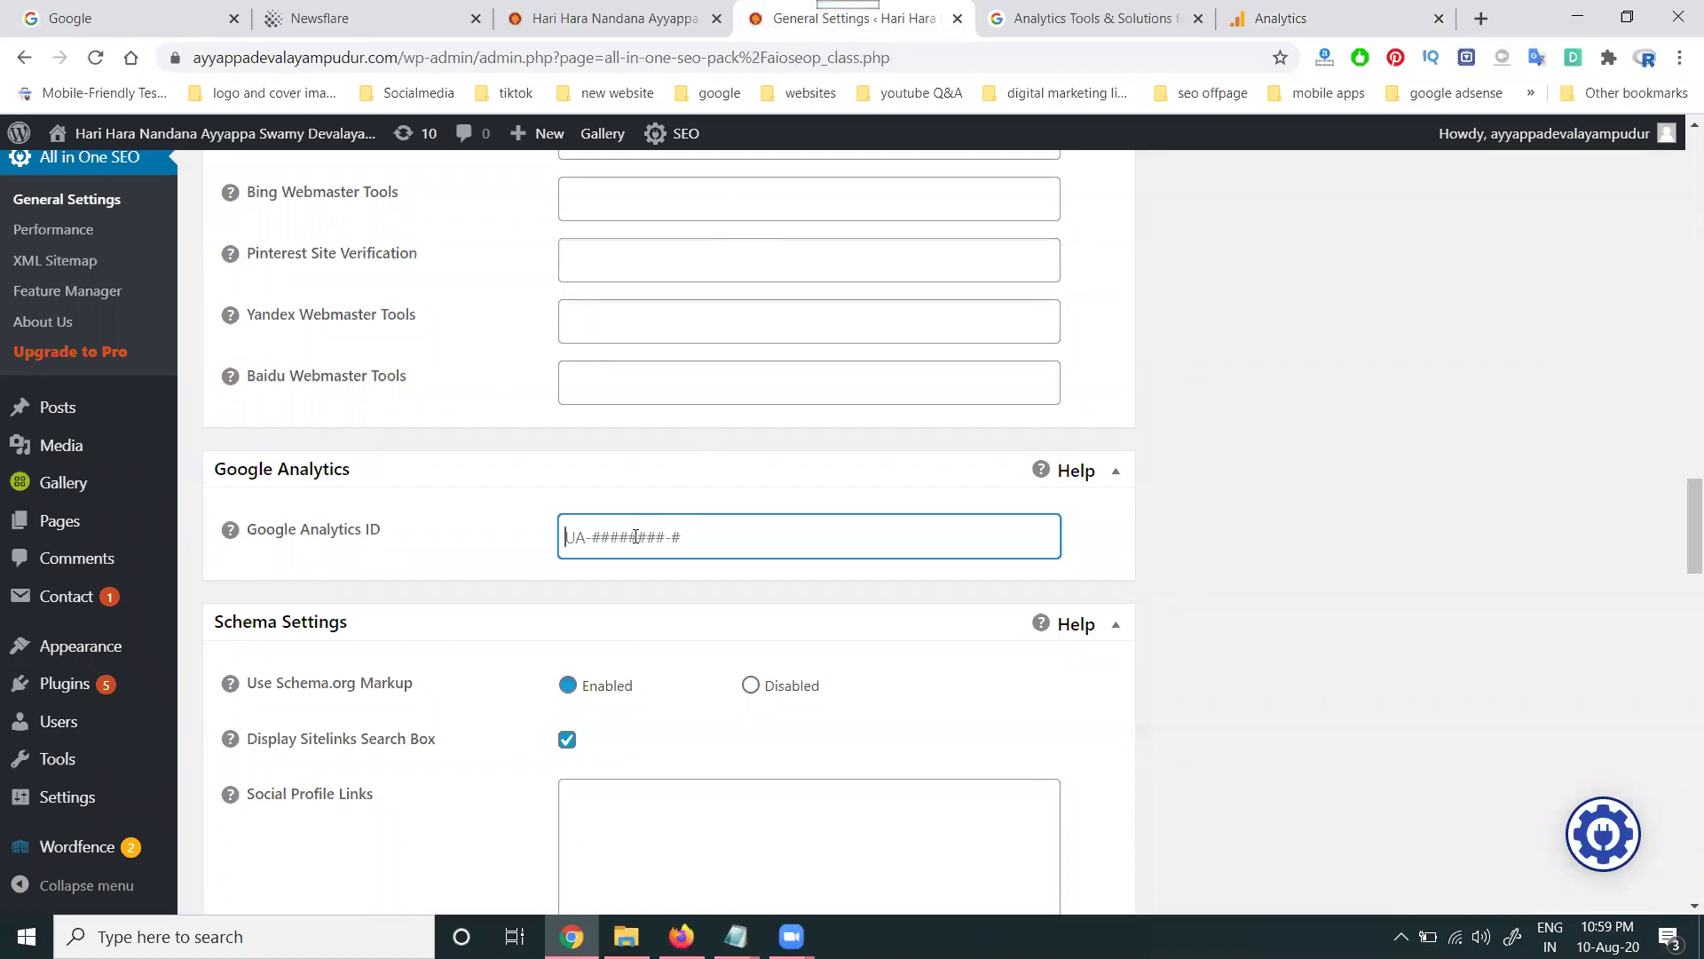
key(ctrl+v)
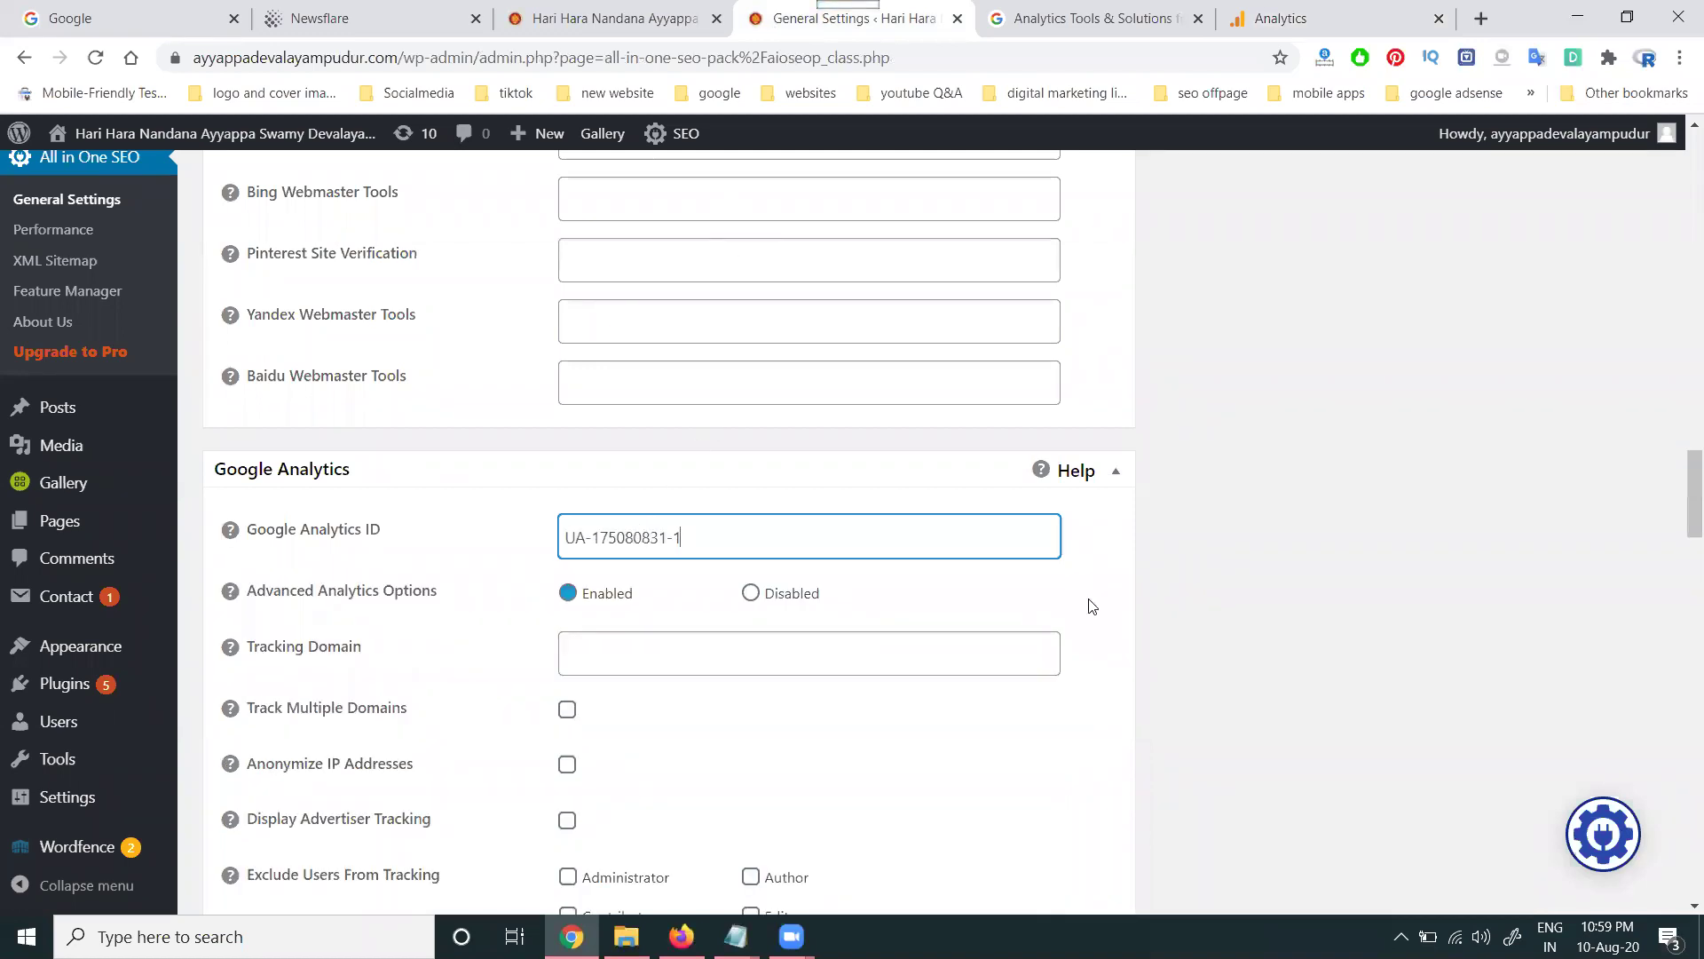
scroll(1298, 639, down, 15)
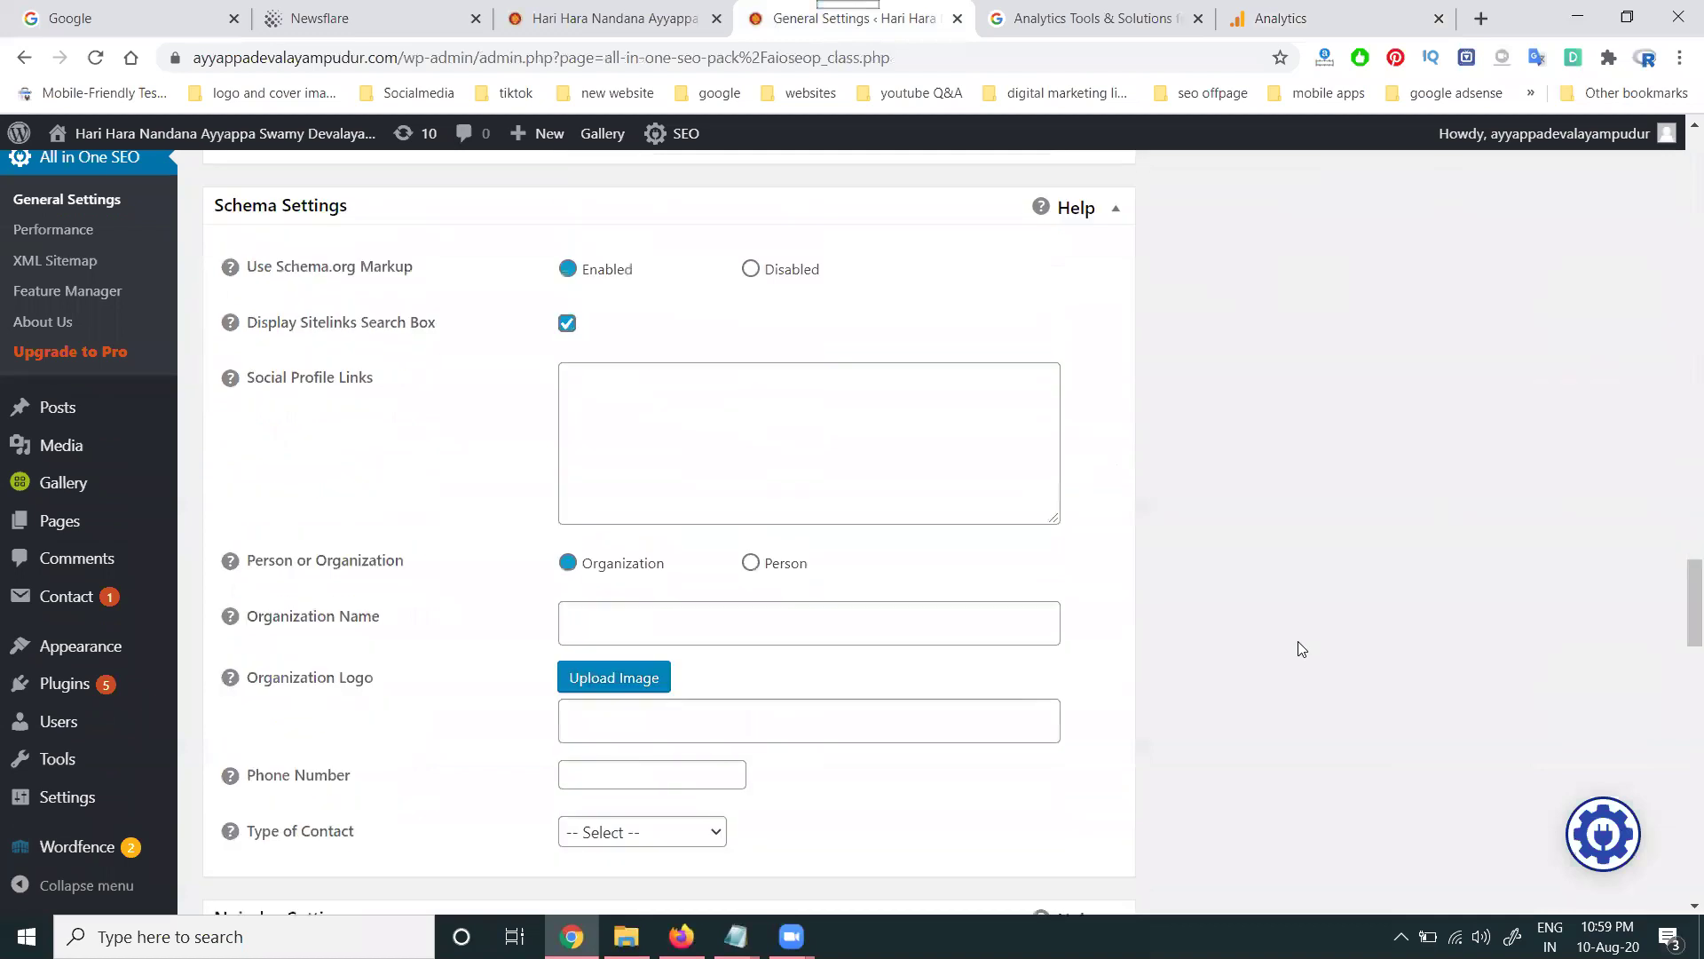
scroll(1301, 655, down, 15)
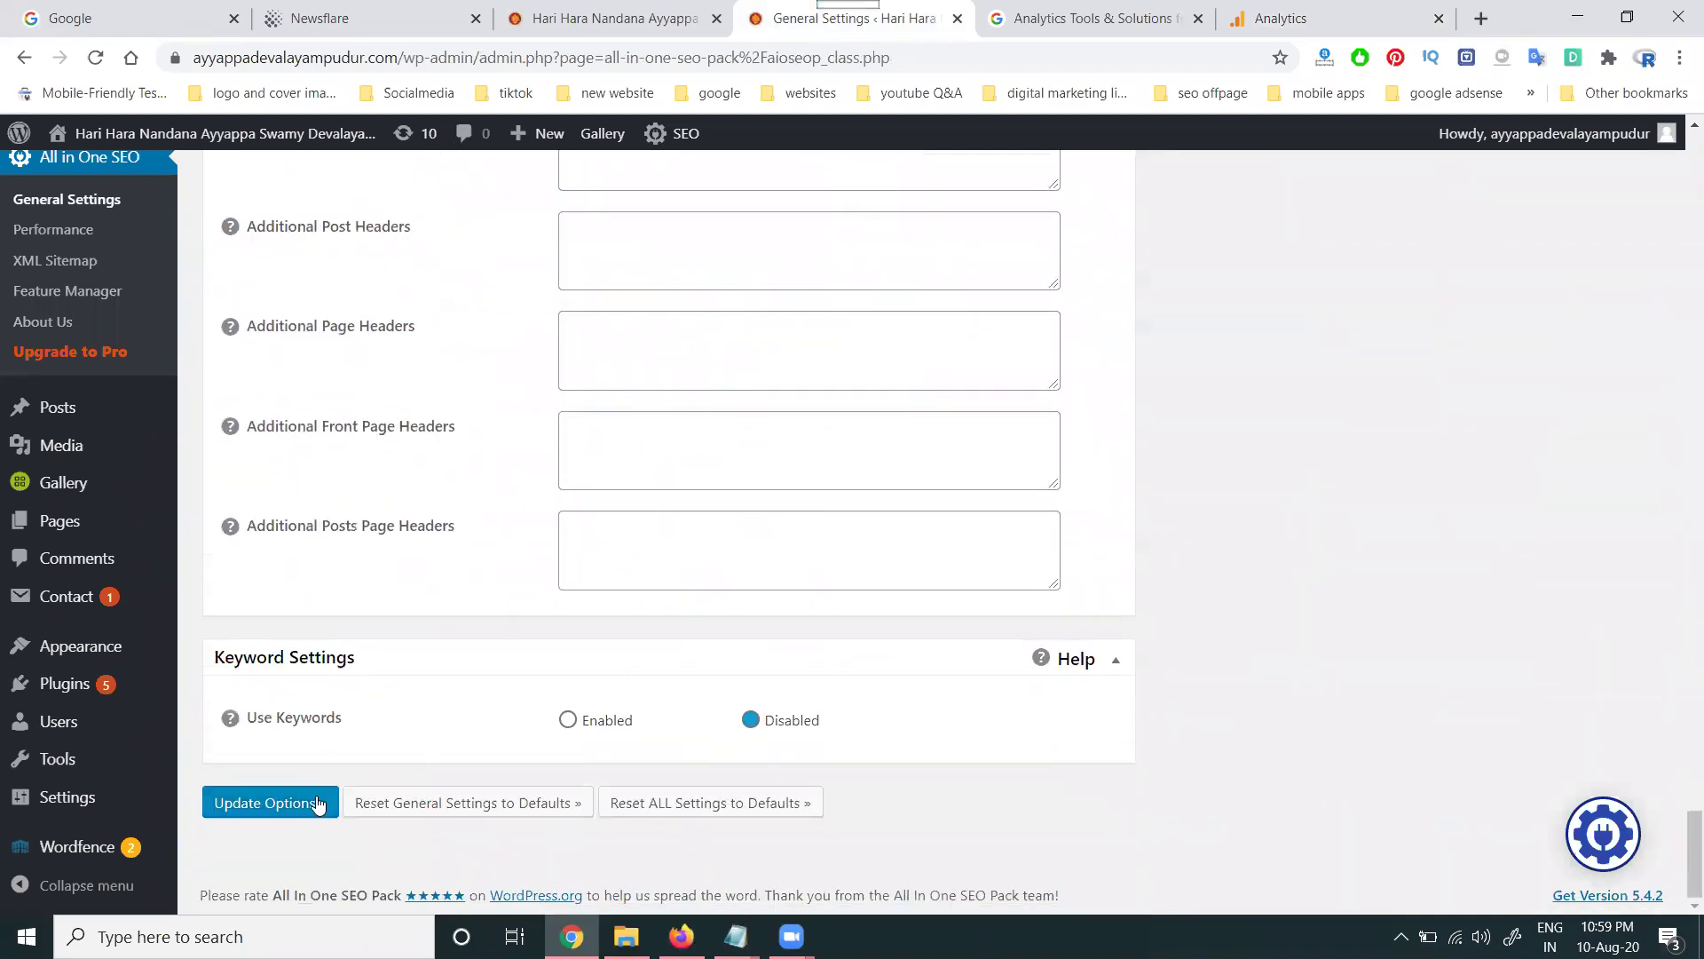
click(302, 804)
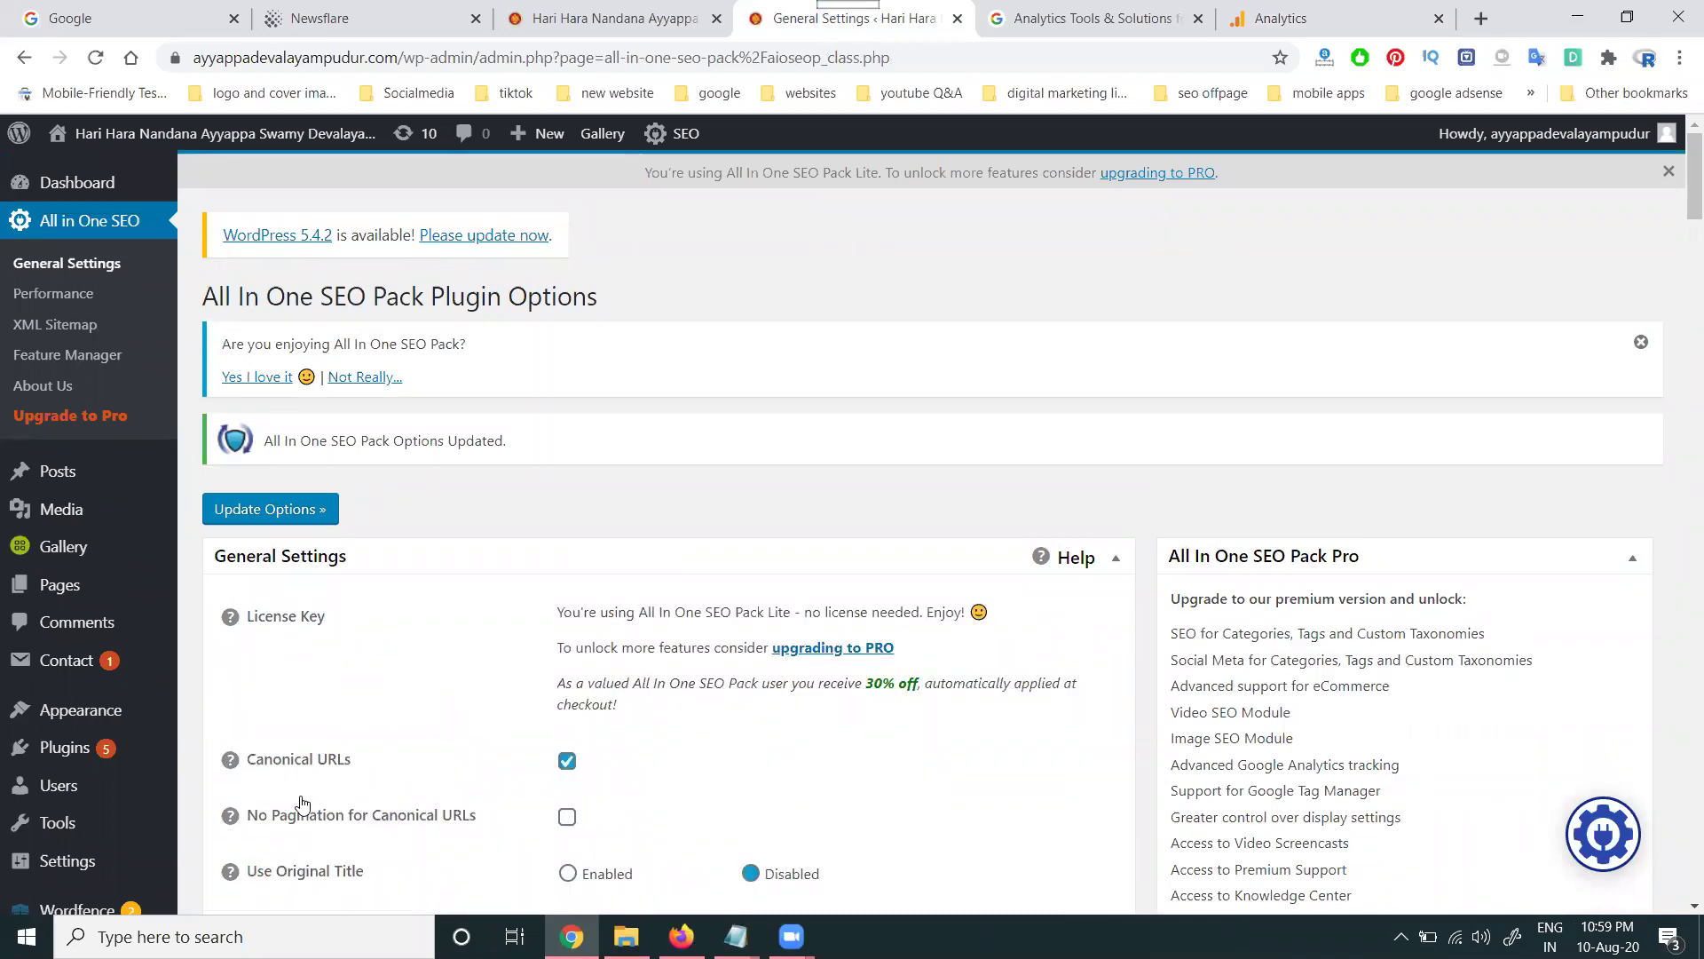
Step: Reload the temple homepage and confirm 1 active user in Analytics Real-time Overview
click(533, 21)
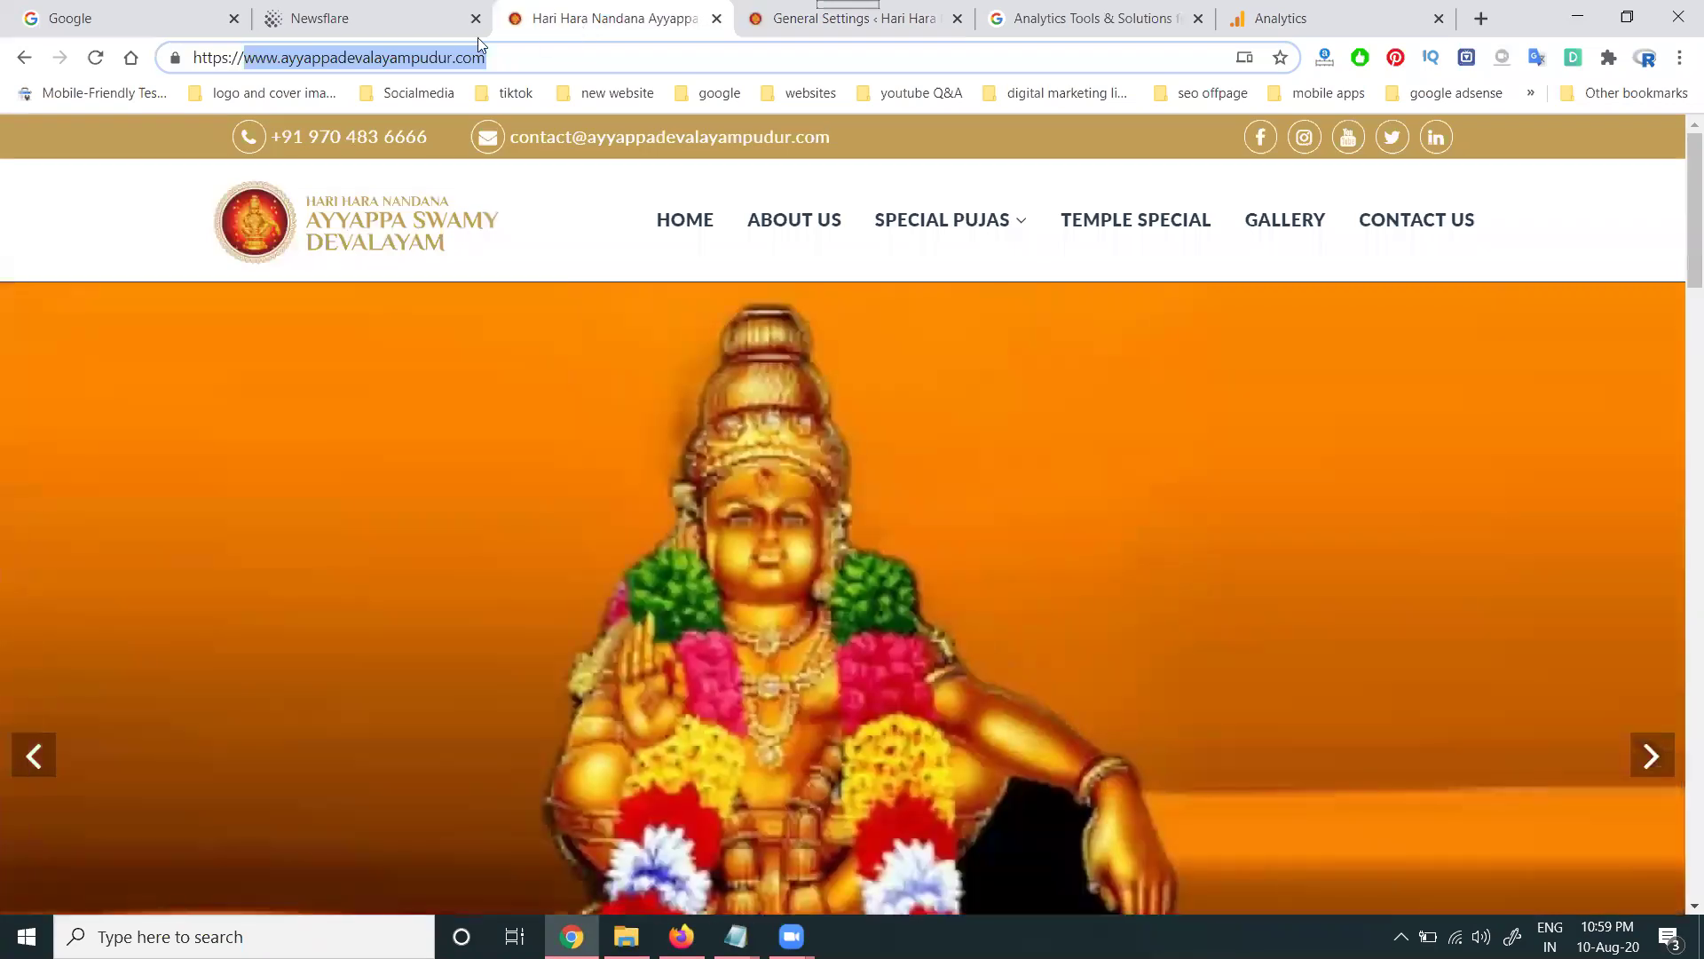
click(95, 58)
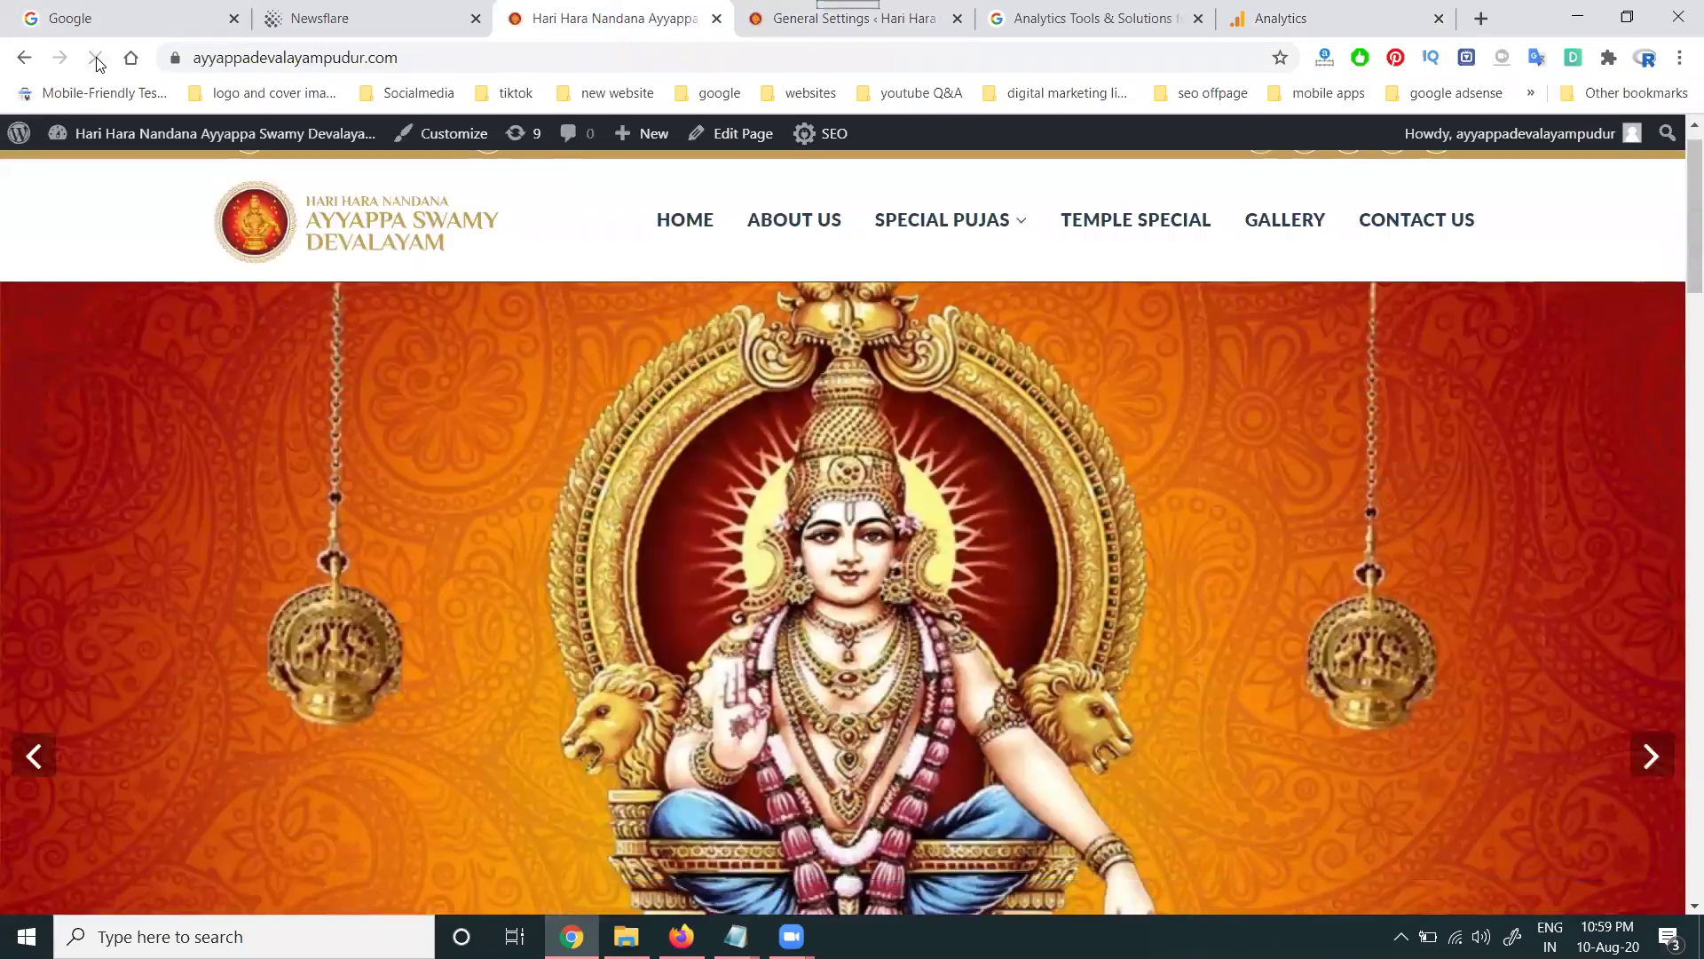
click(1312, 17)
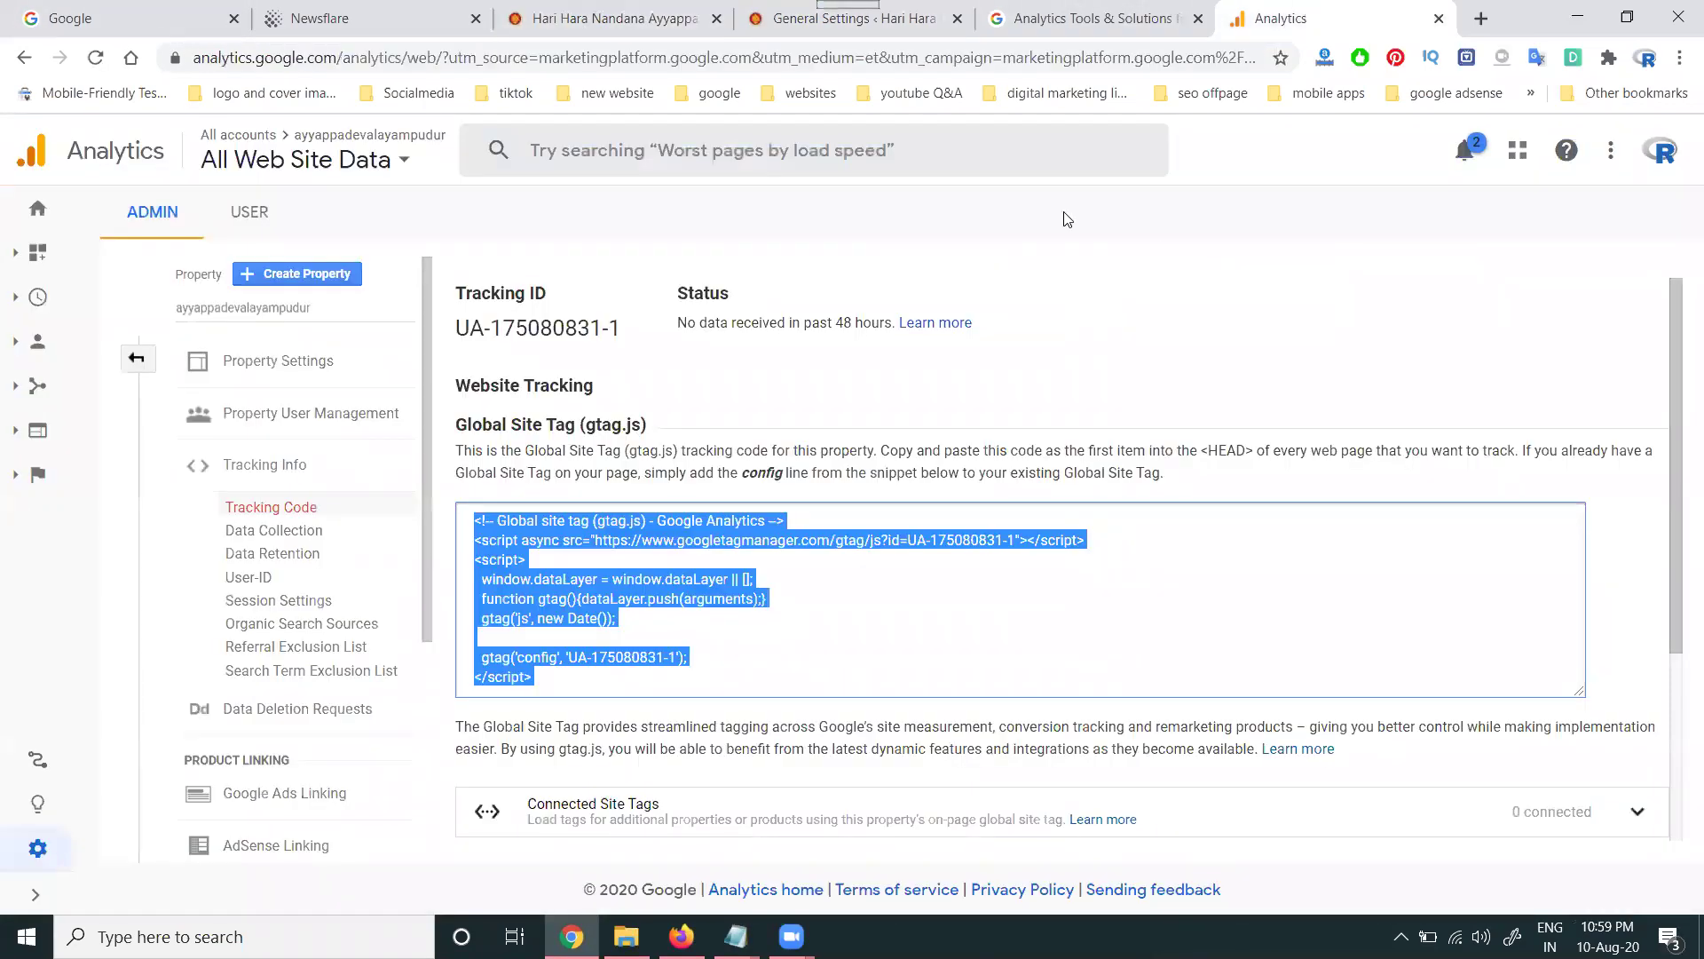
click(37, 297)
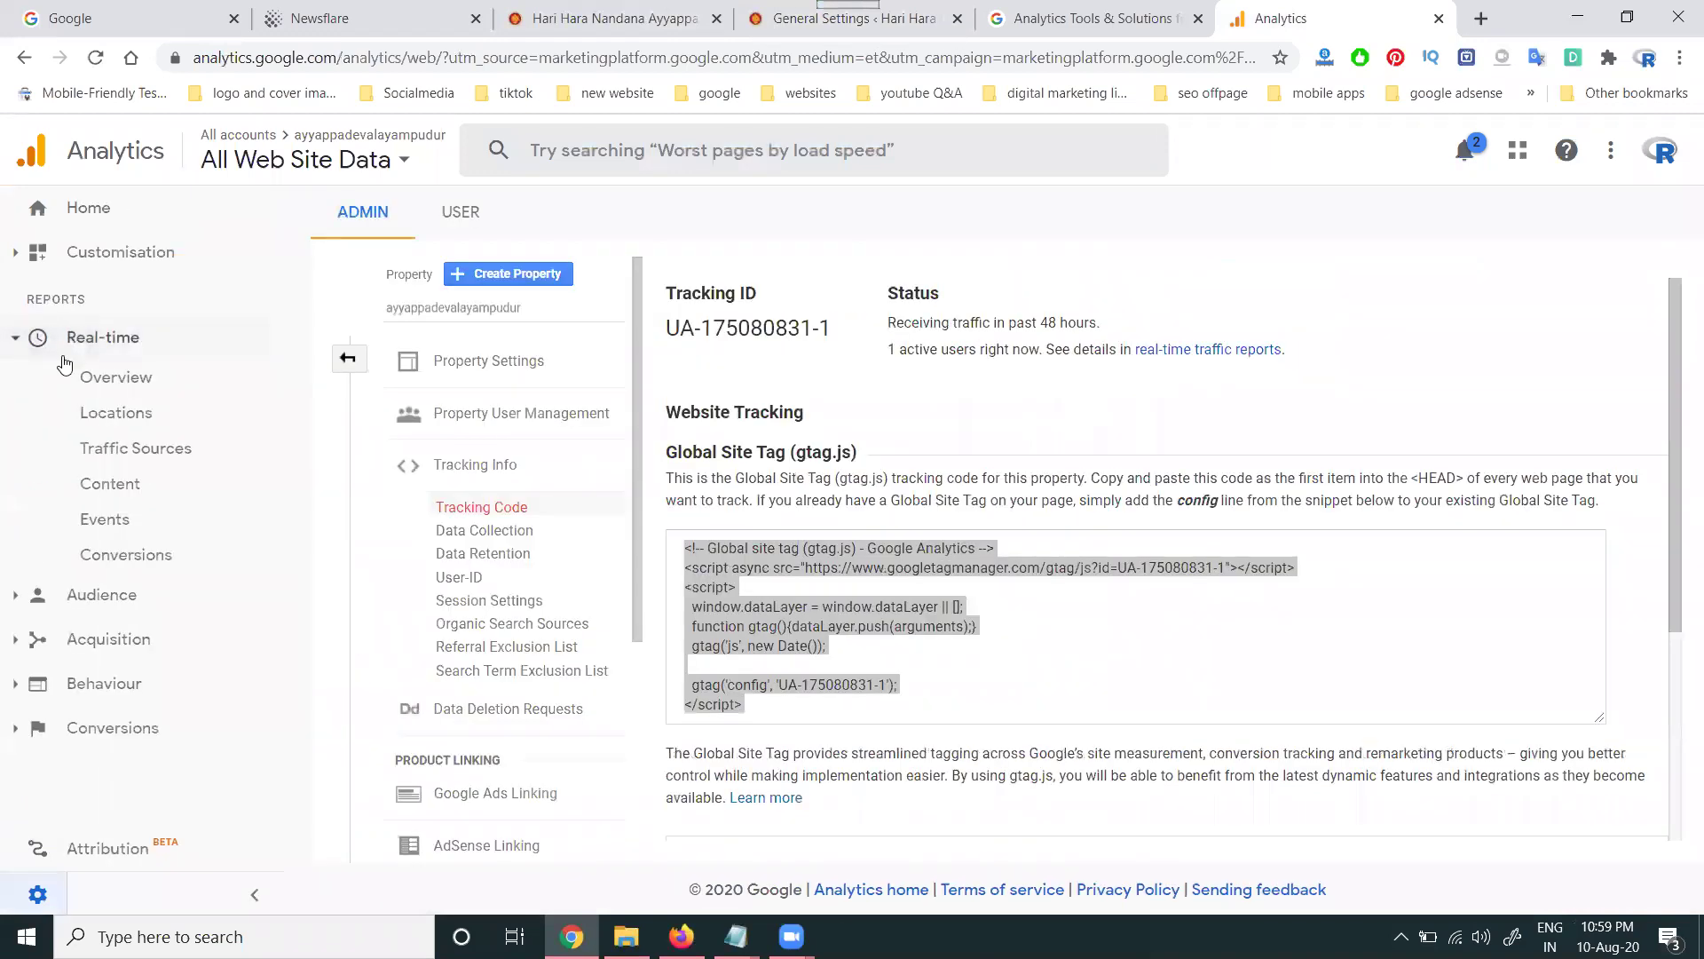
click(90, 380)
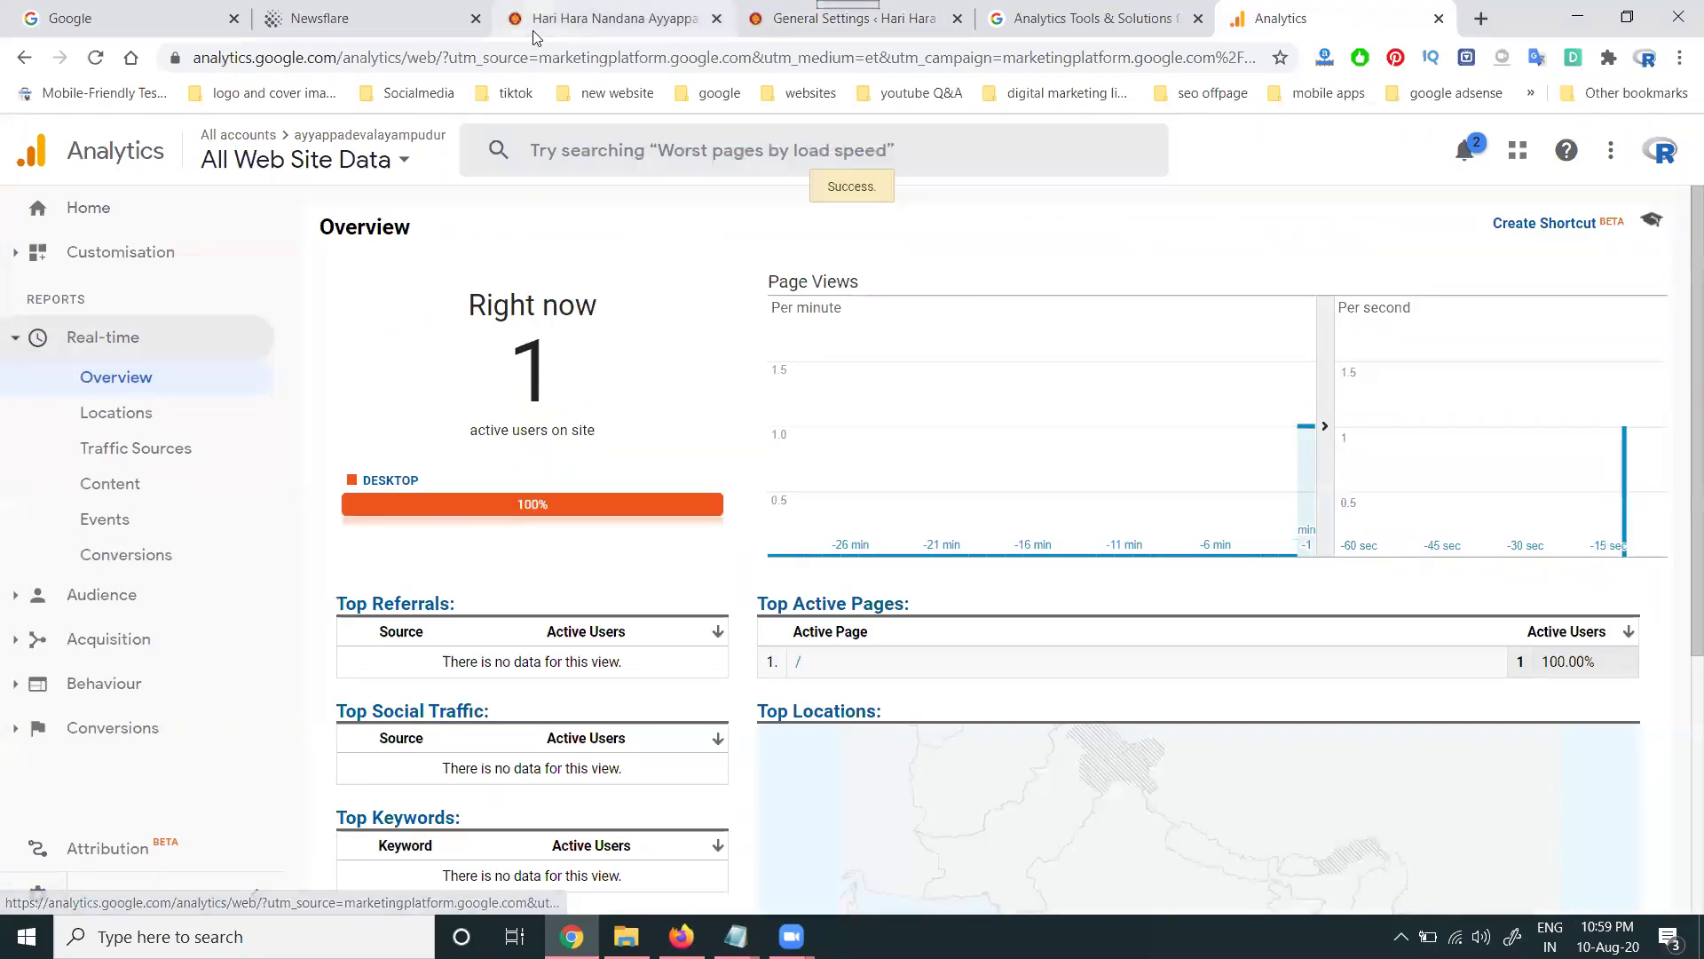
click(533, 20)
Step: Visit the site's Contact Us and Gallery pages, then check the real-time report
click(1470, 222)
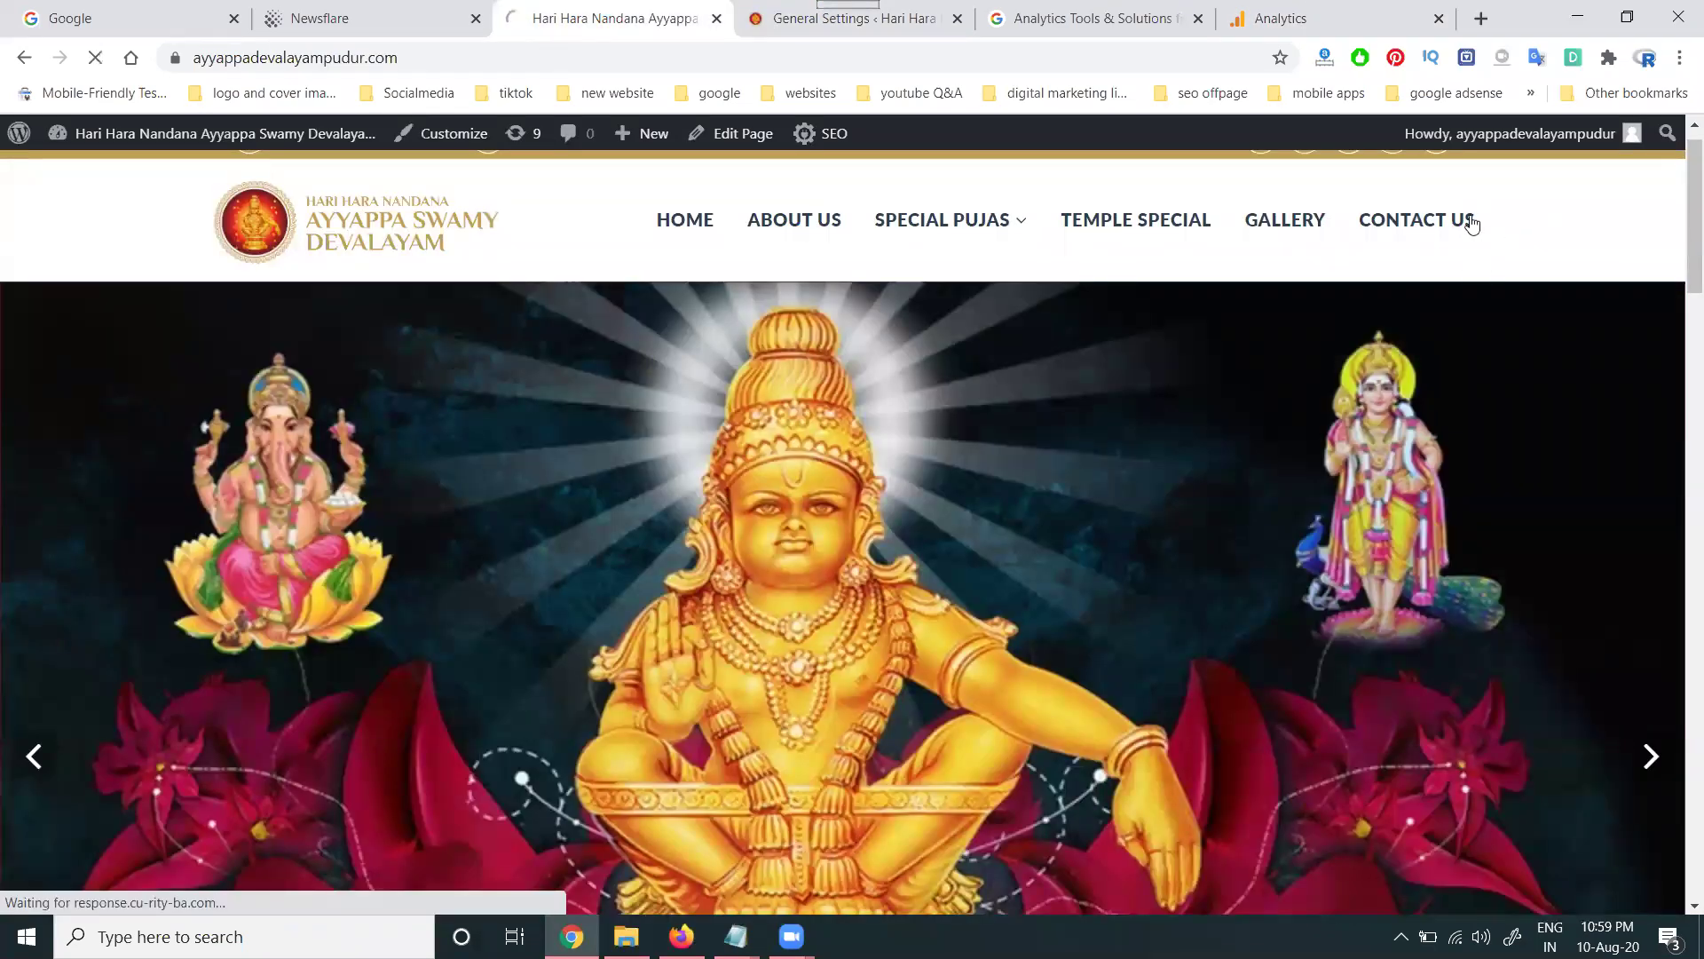
click(1274, 255)
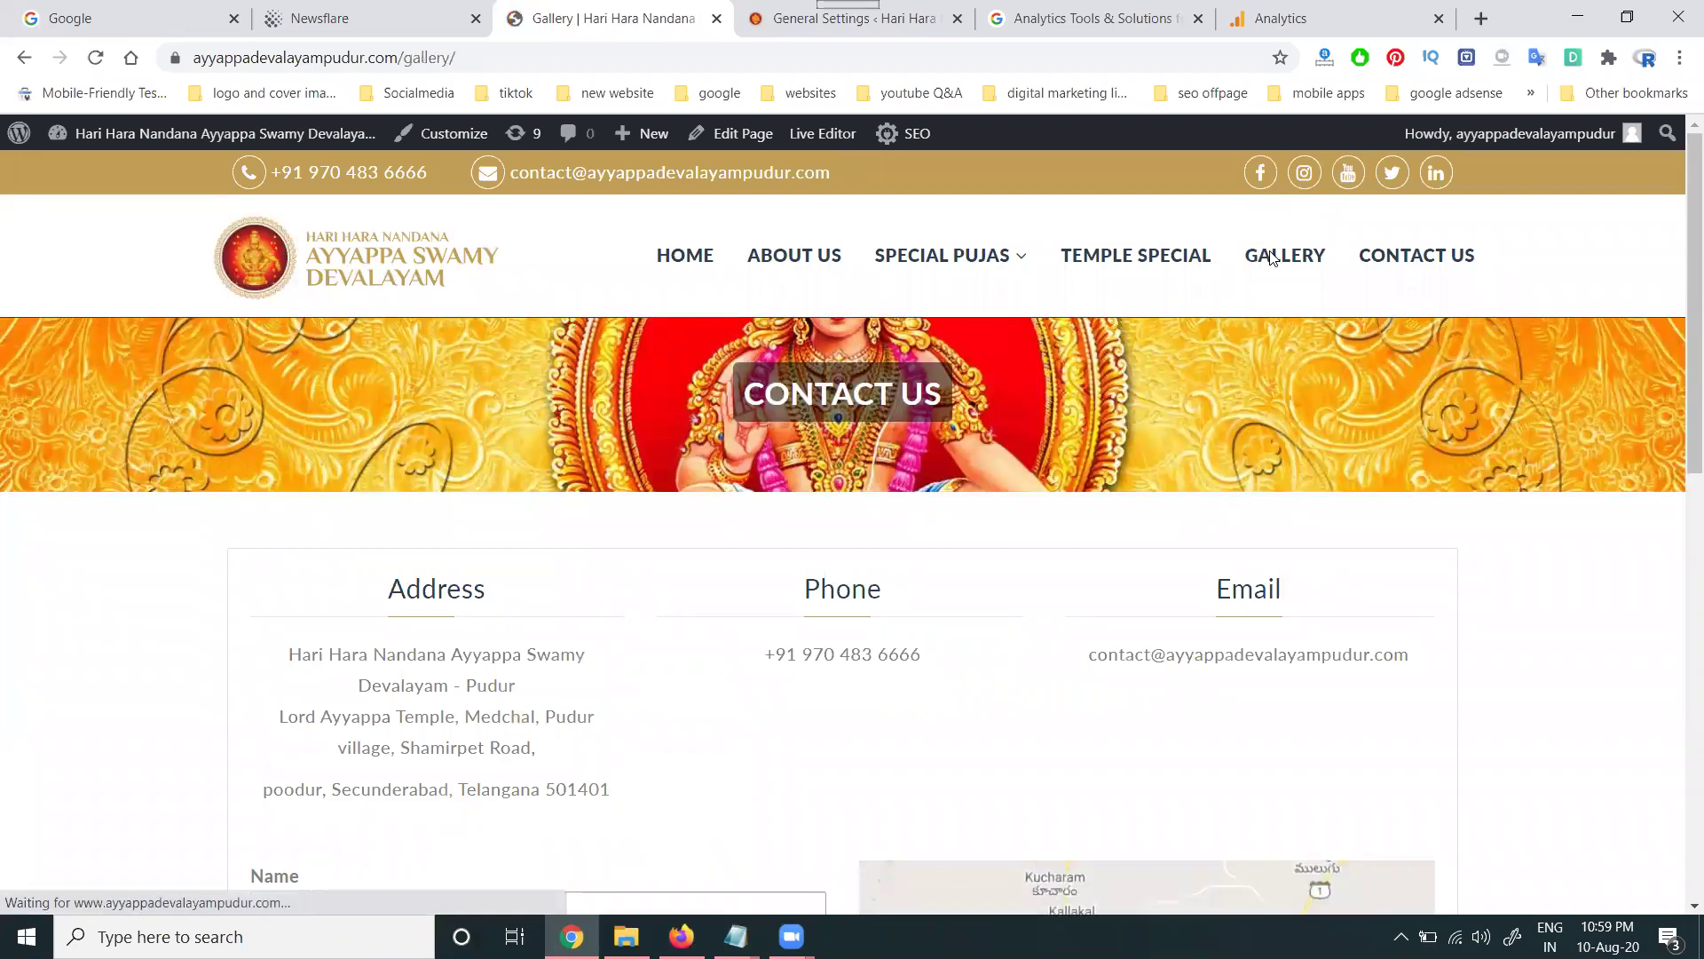
scroll(1115, 380, down, 5)
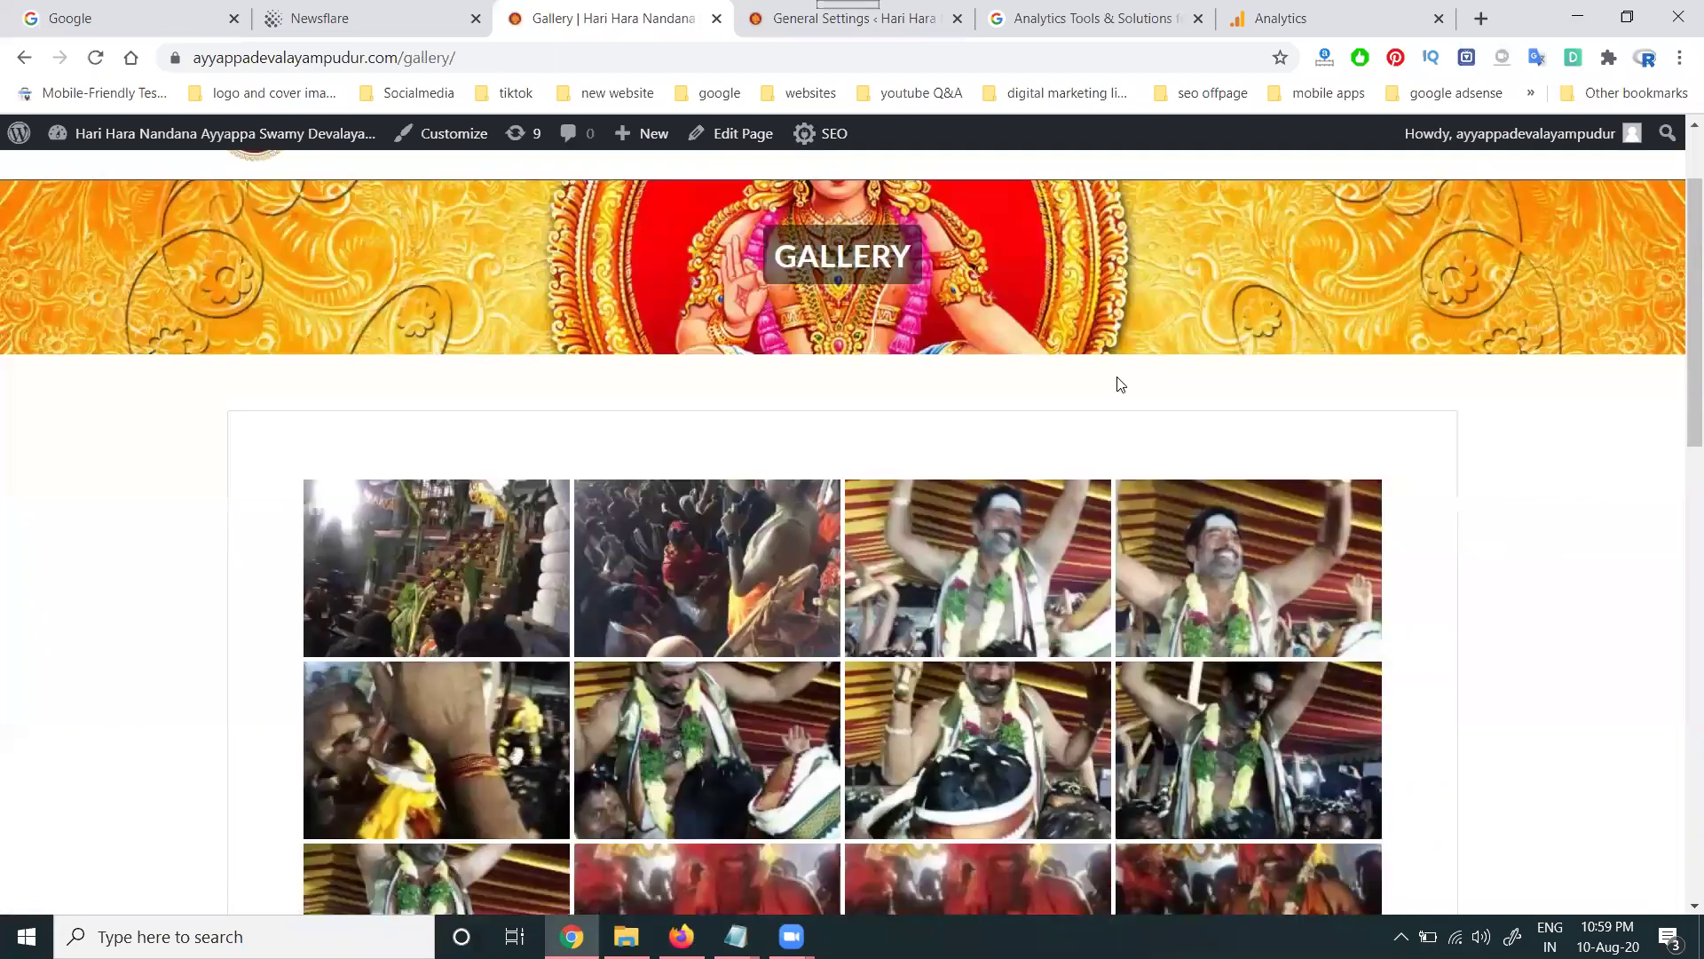
click(1299, 11)
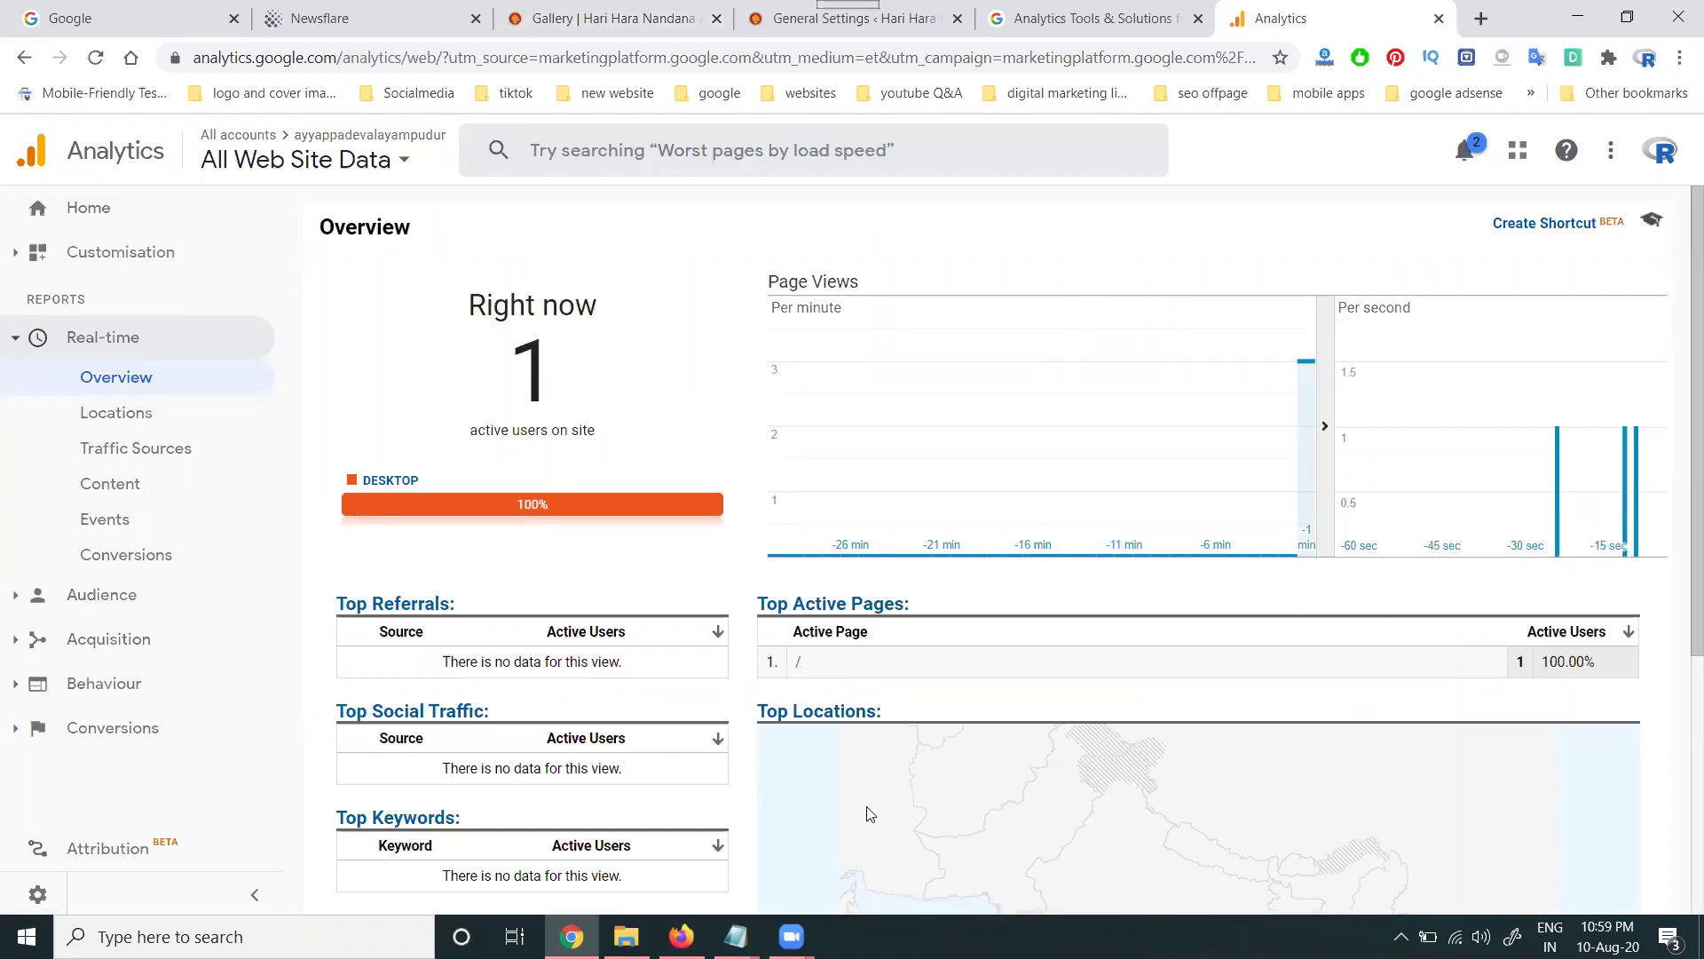
Step: Visit the Temple Special page, then view real-time details for /category/temple-special/
click(613, 18)
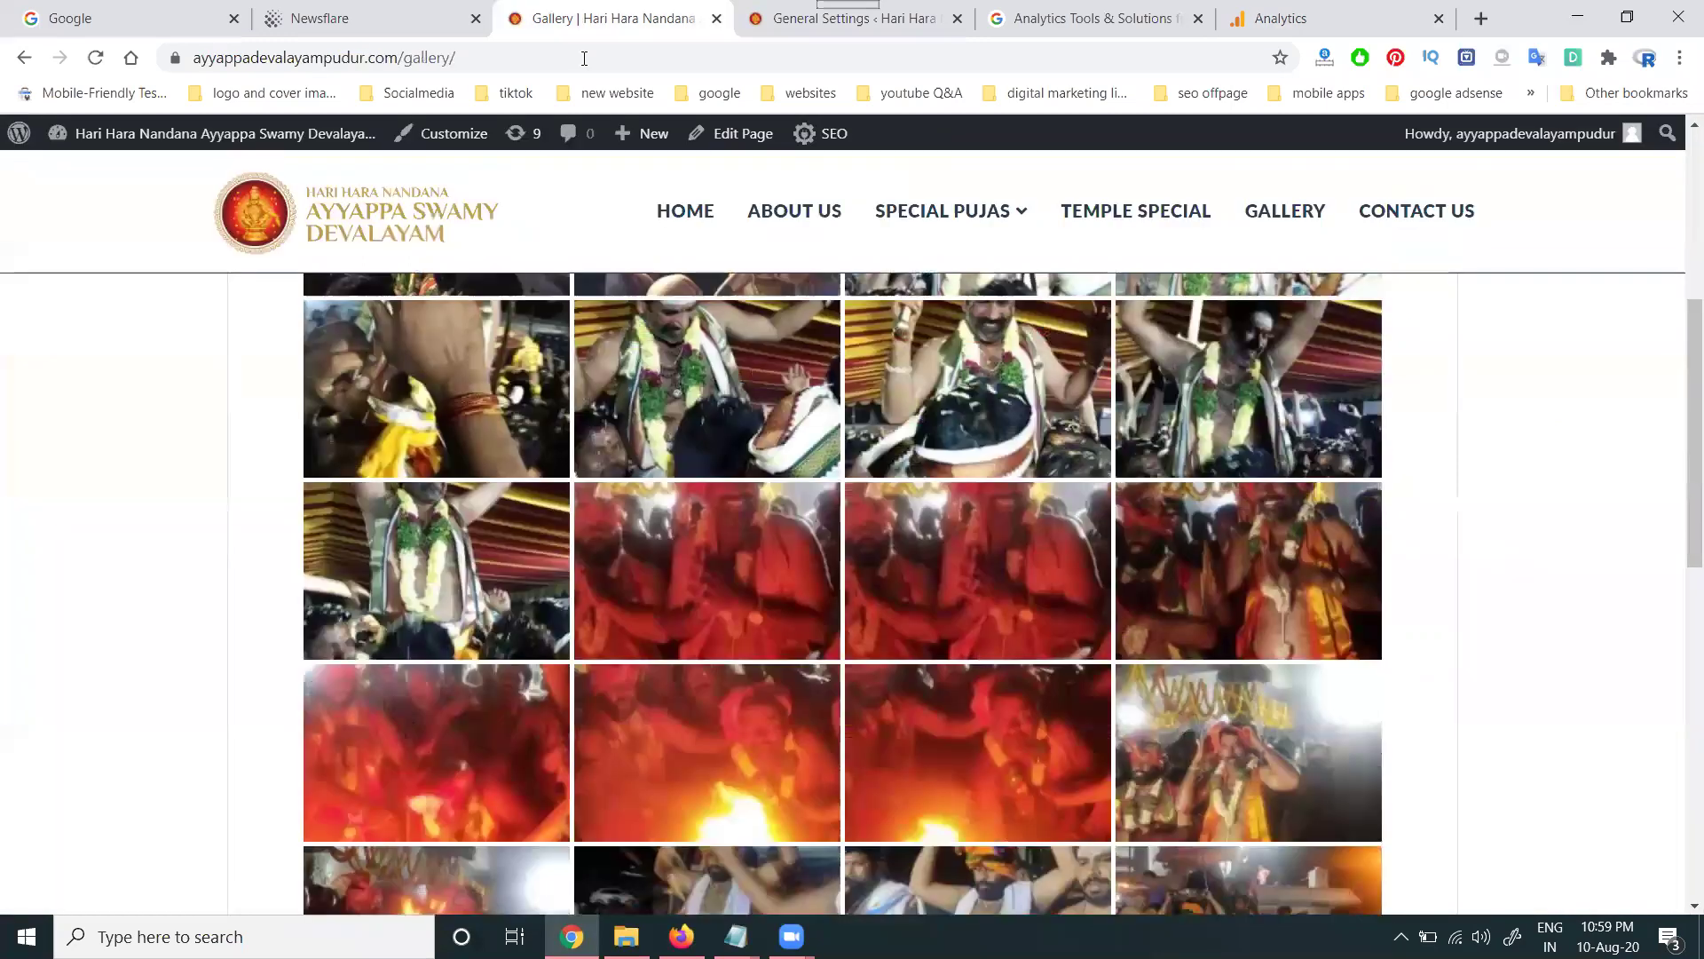
click(1136, 210)
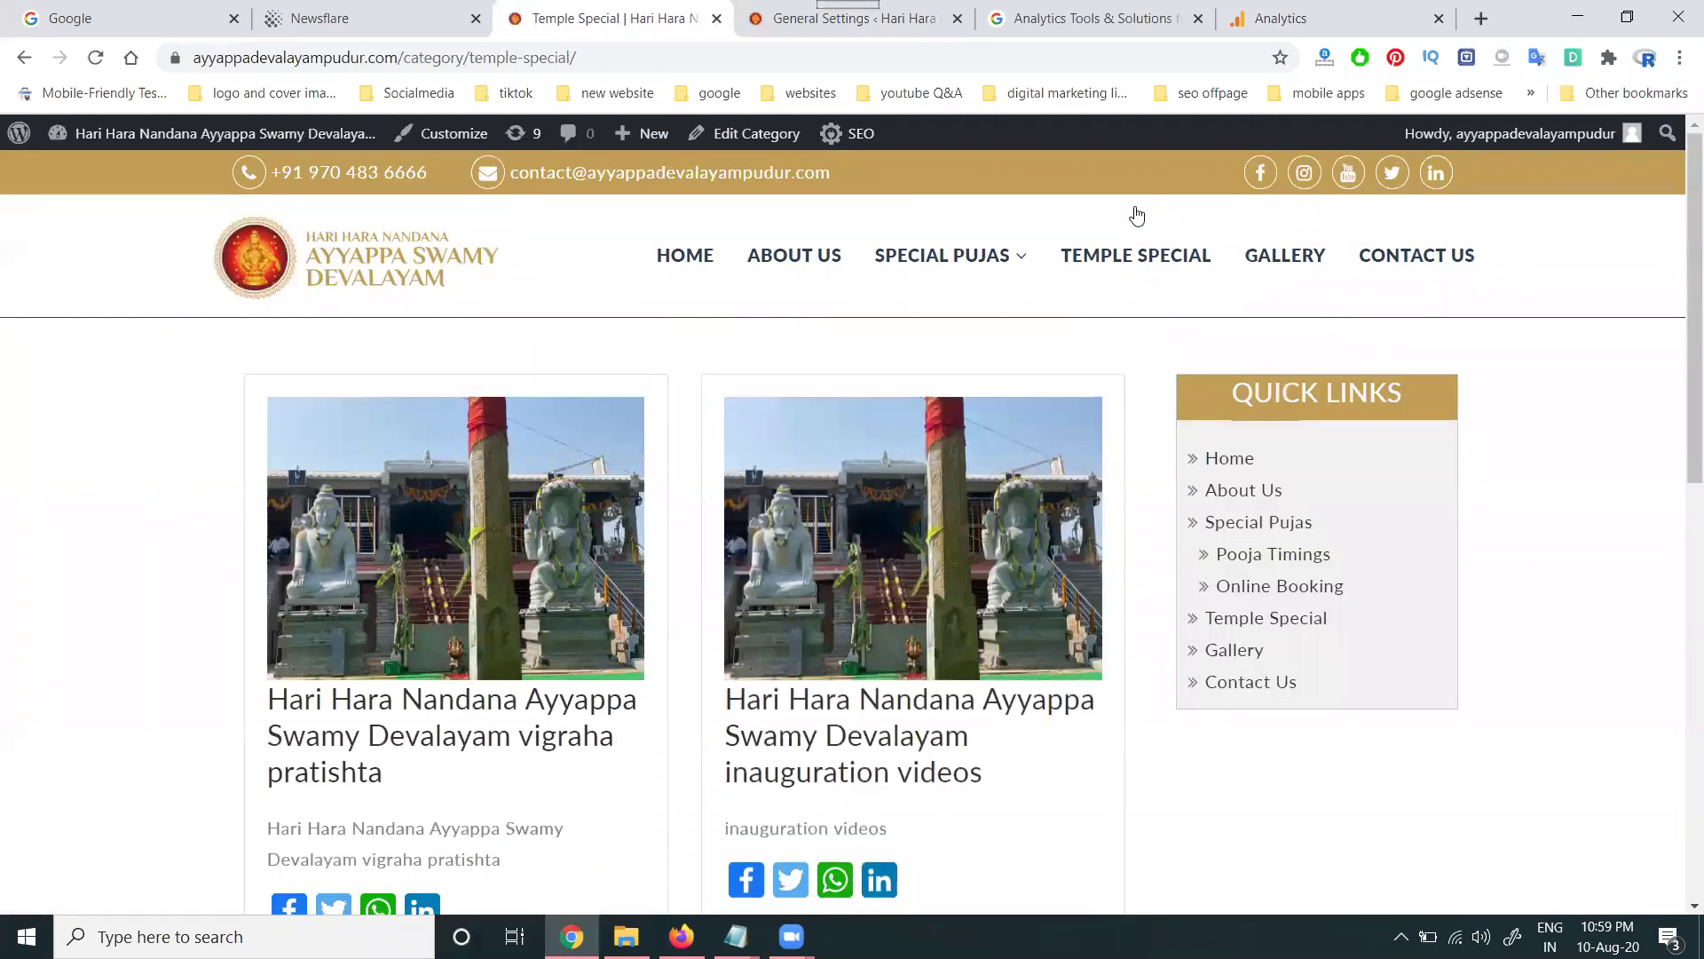
click(1303, 18)
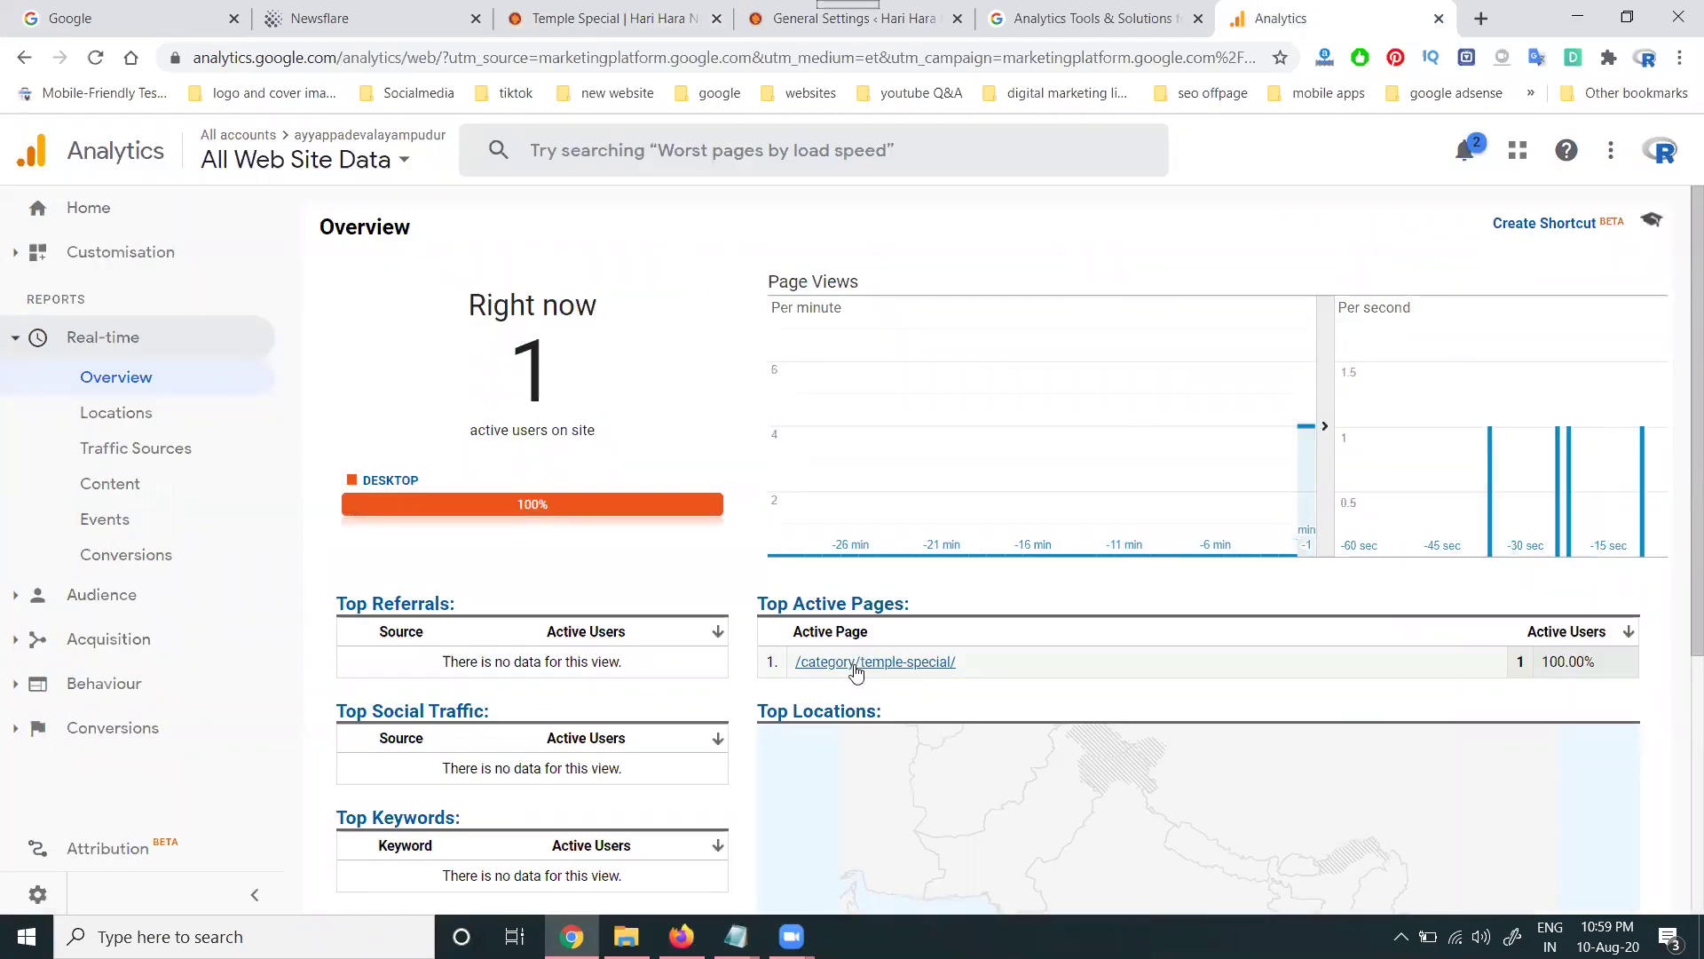
click(855, 663)
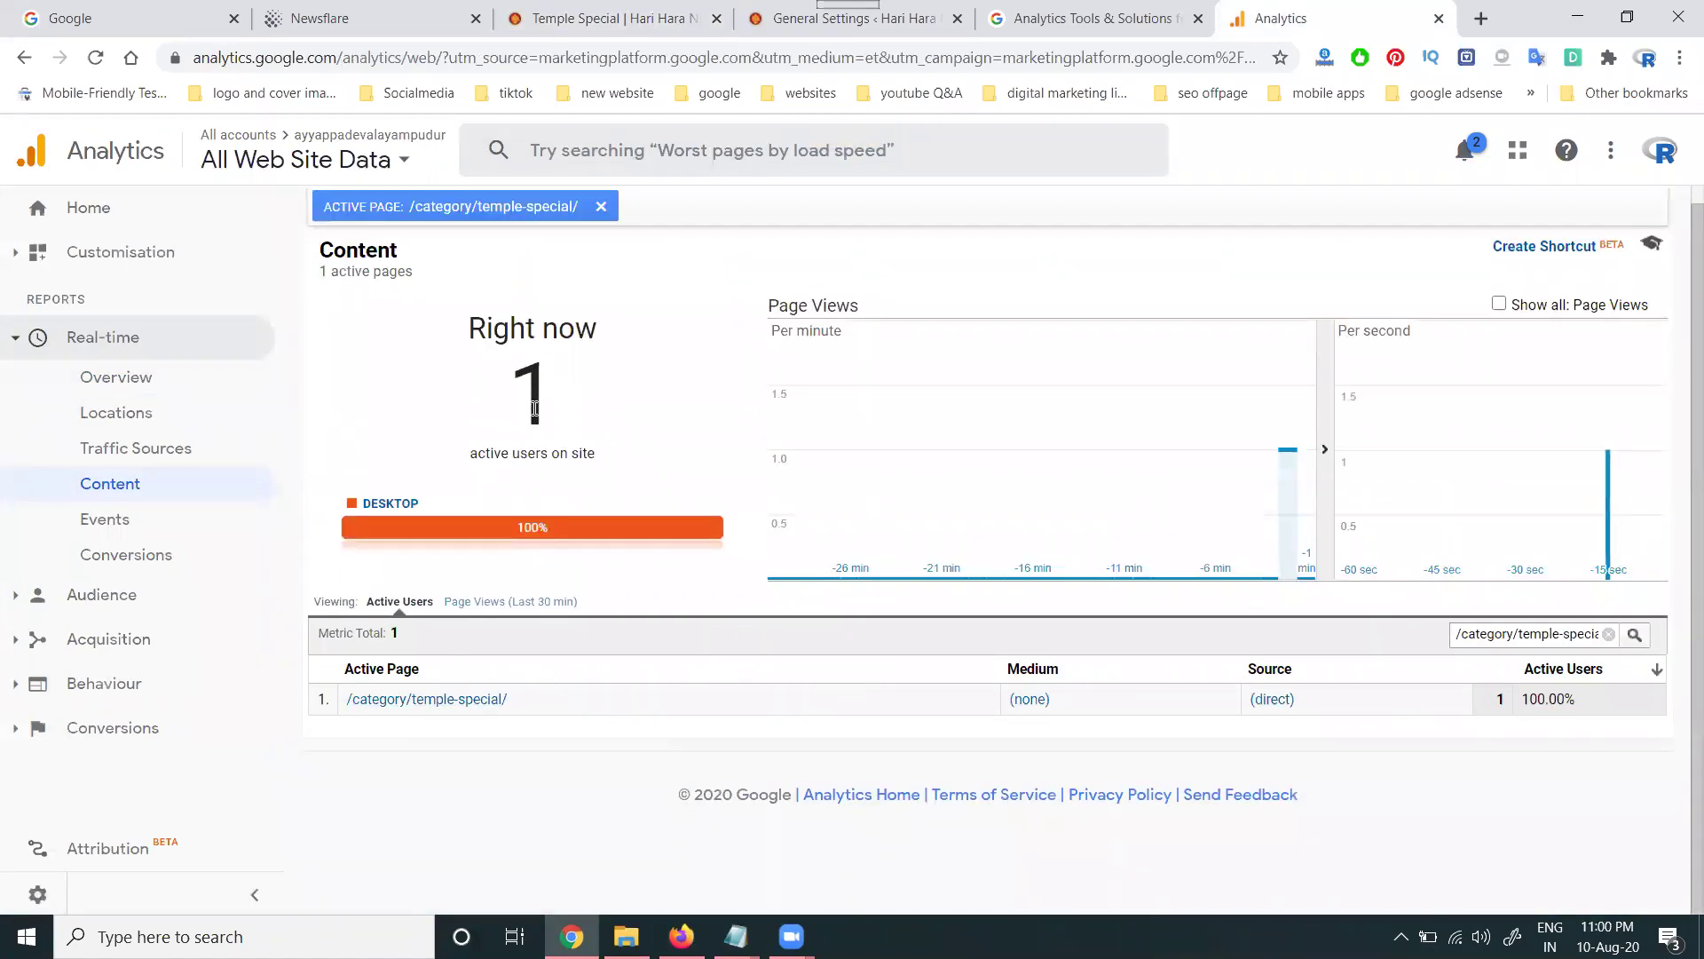
Step: Refresh the temple-special content details, go back to Real-time Overview, and reload it
click(493, 700)
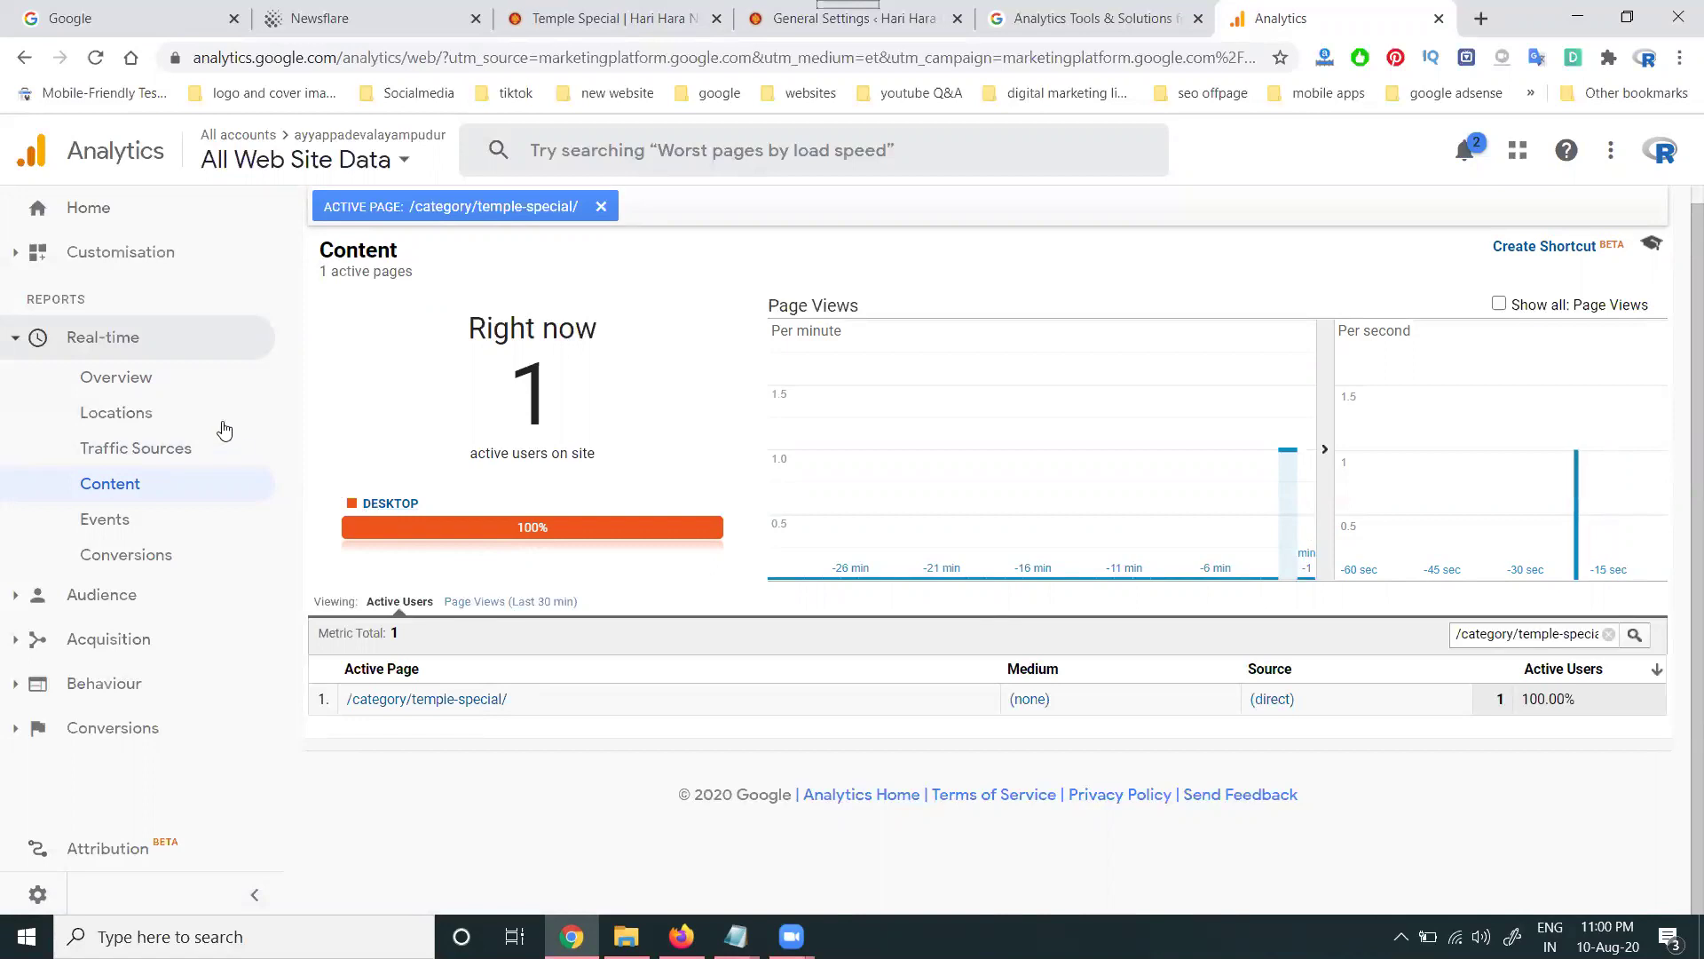
click(179, 390)
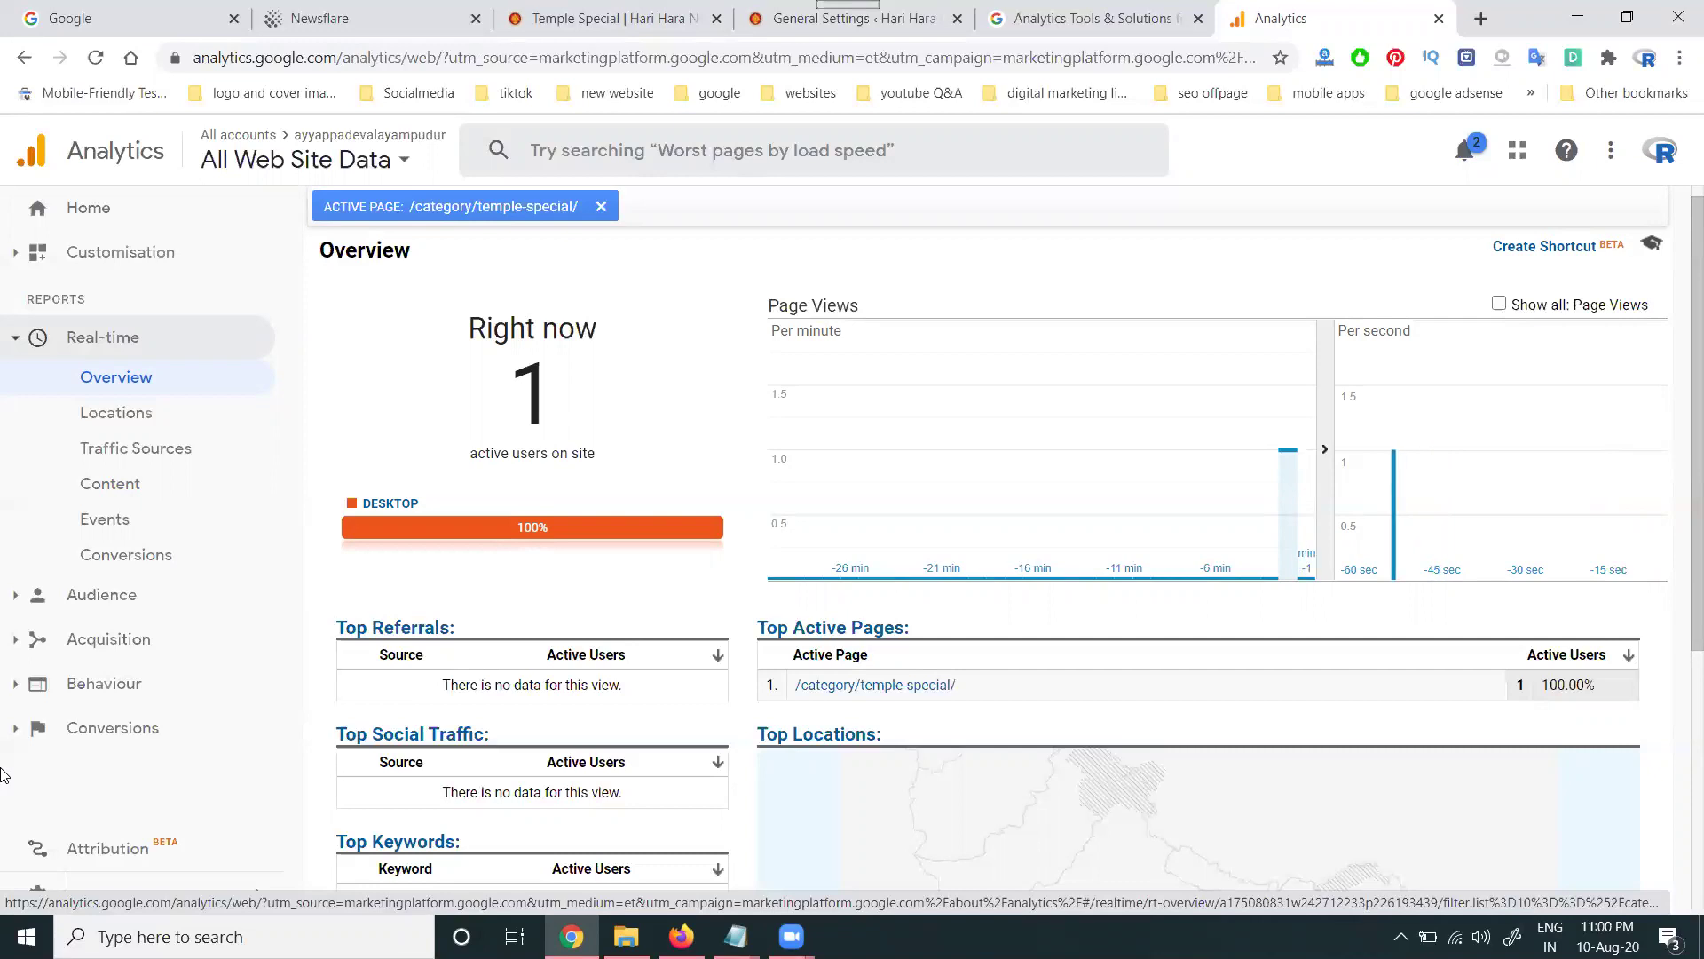
click(89, 62)
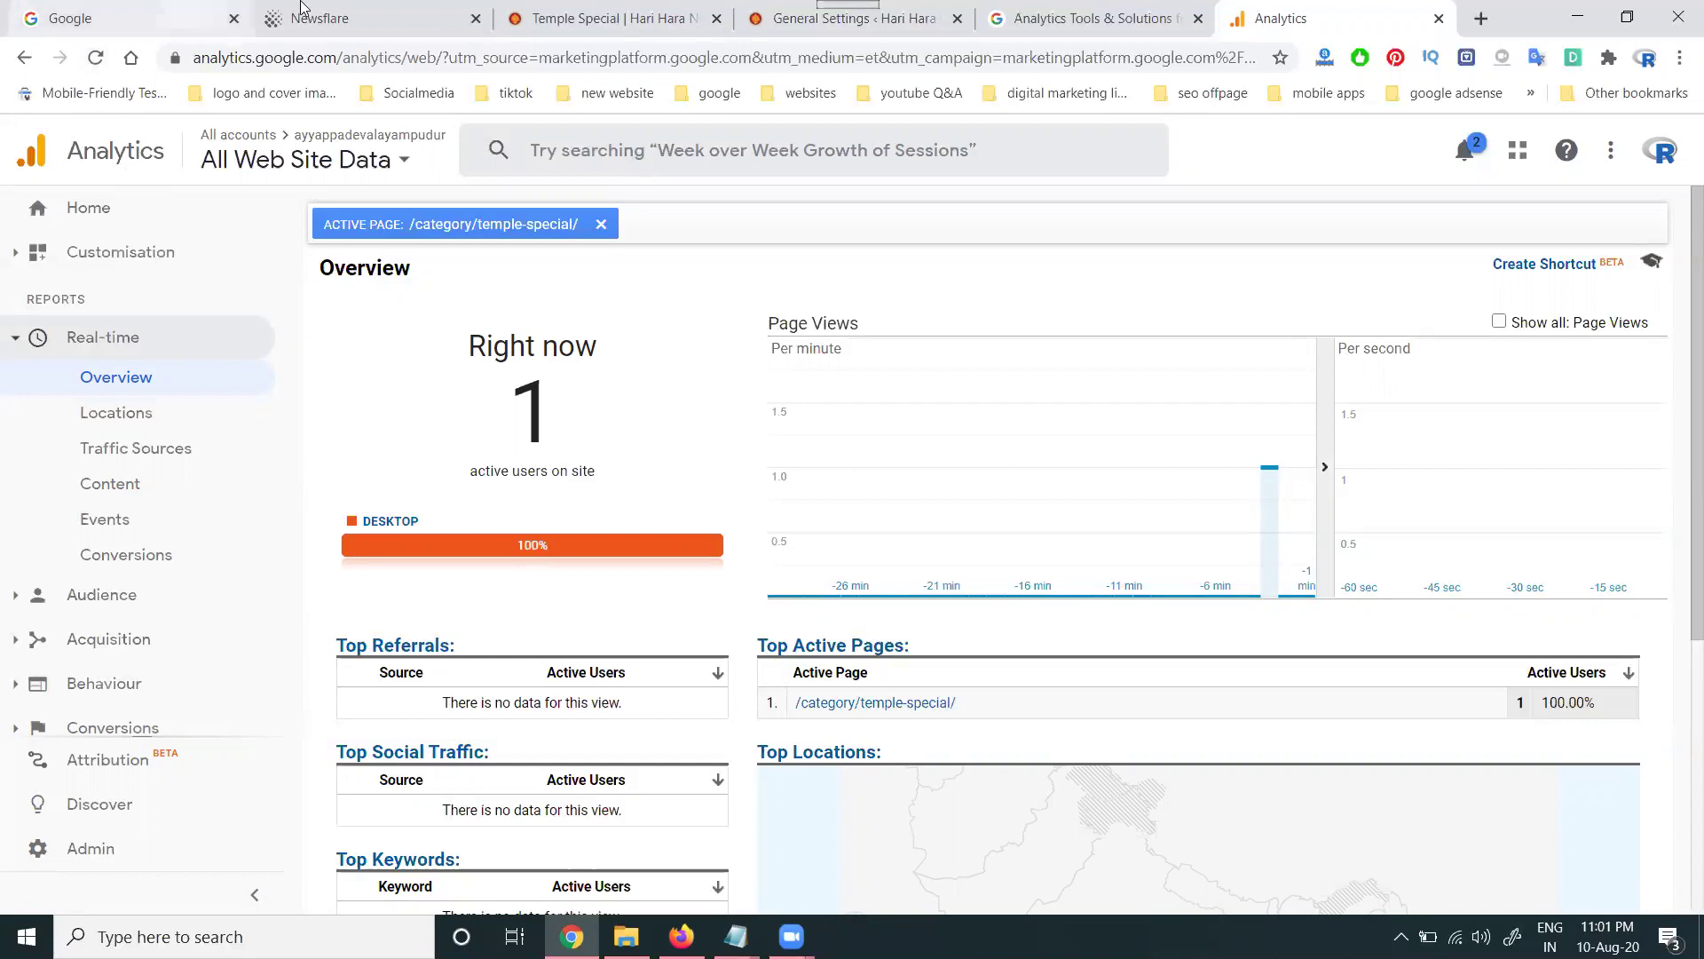
Step: Visit About Us and Pooja Timings, recheck real-time users, then return to All in One SEO settings
click(590, 17)
mouse_move(942, 257)
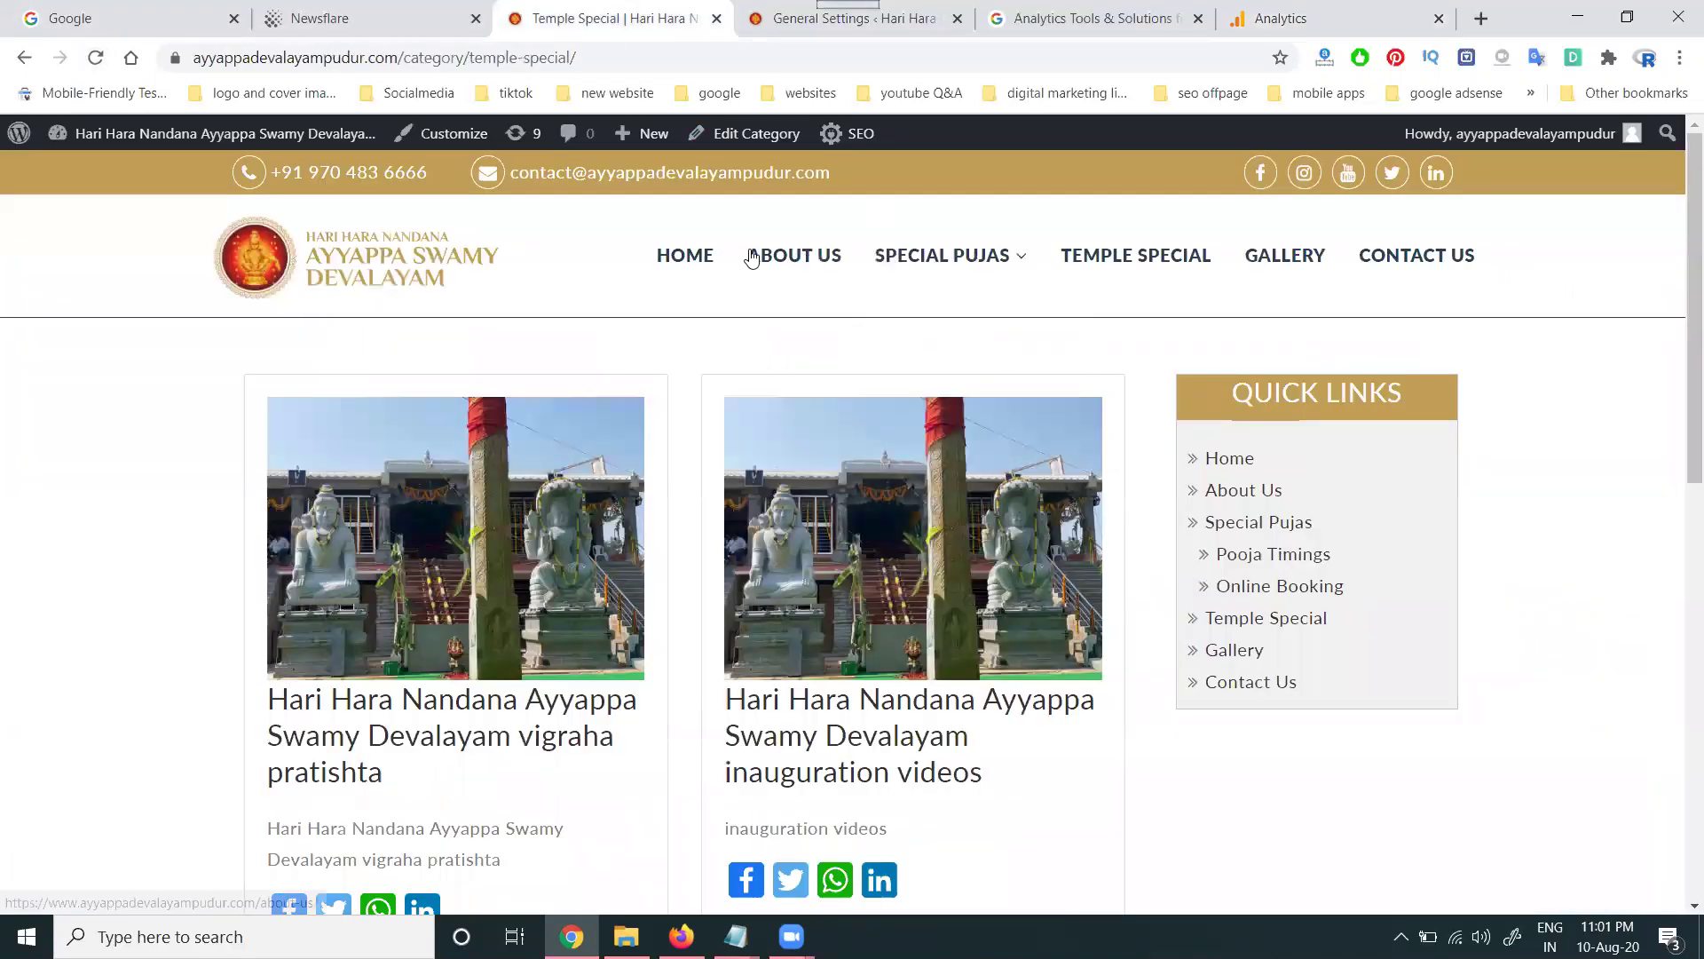
click(778, 257)
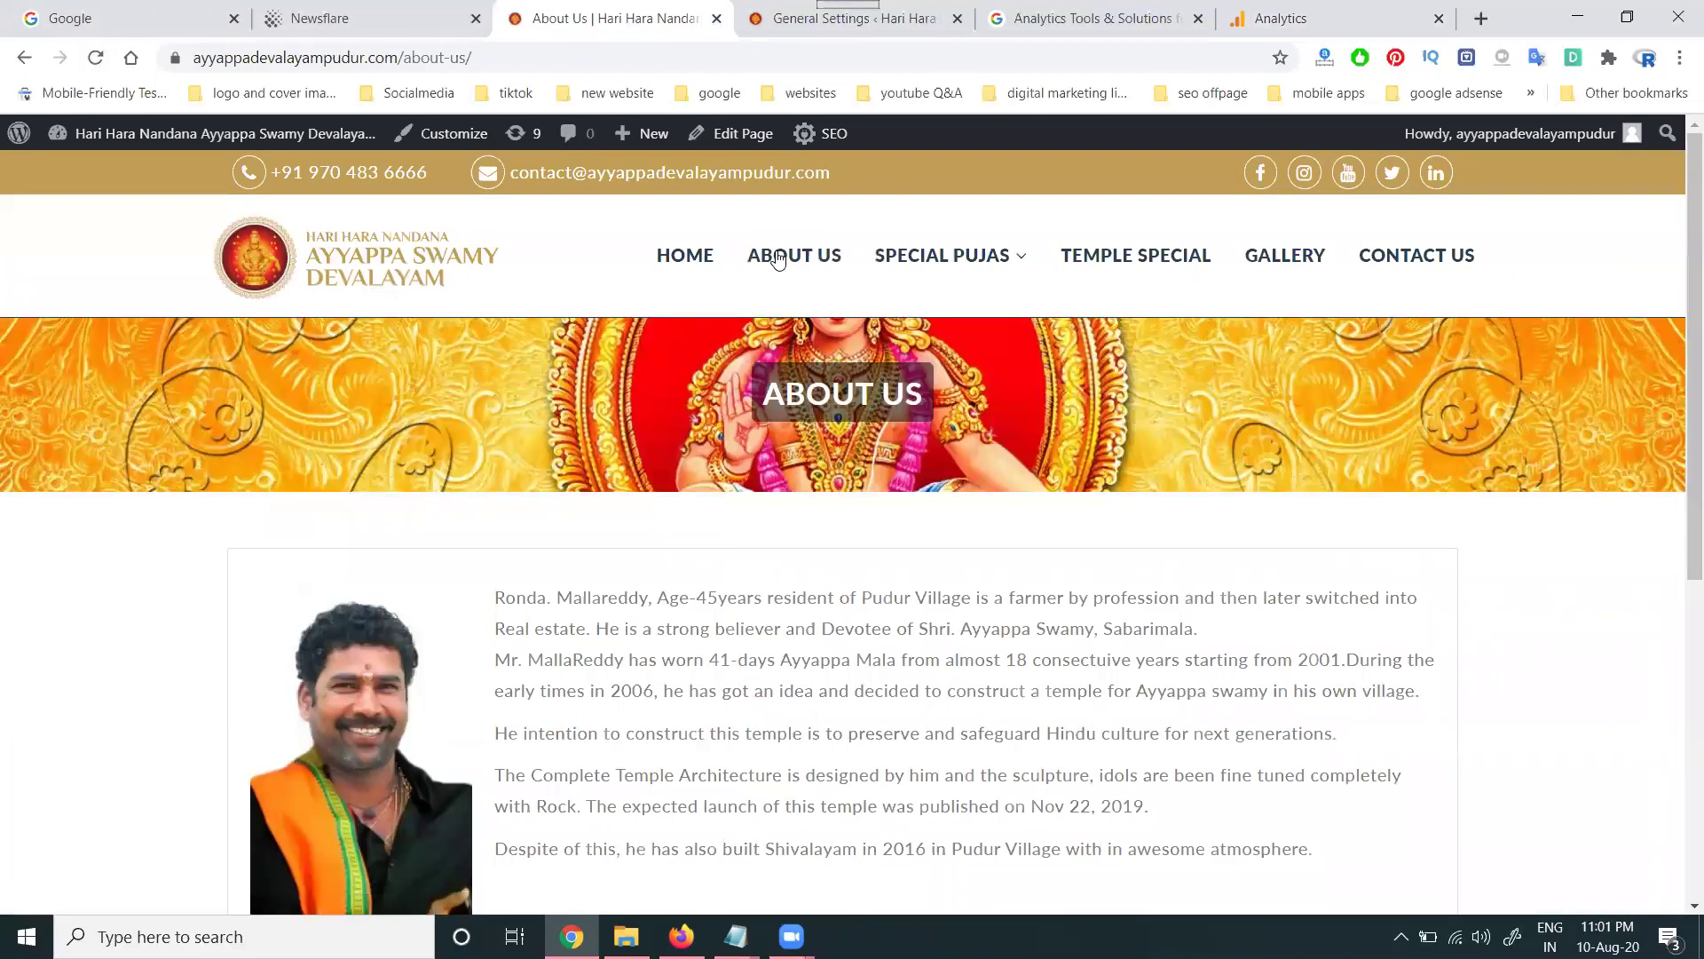
mouse_move(936, 267)
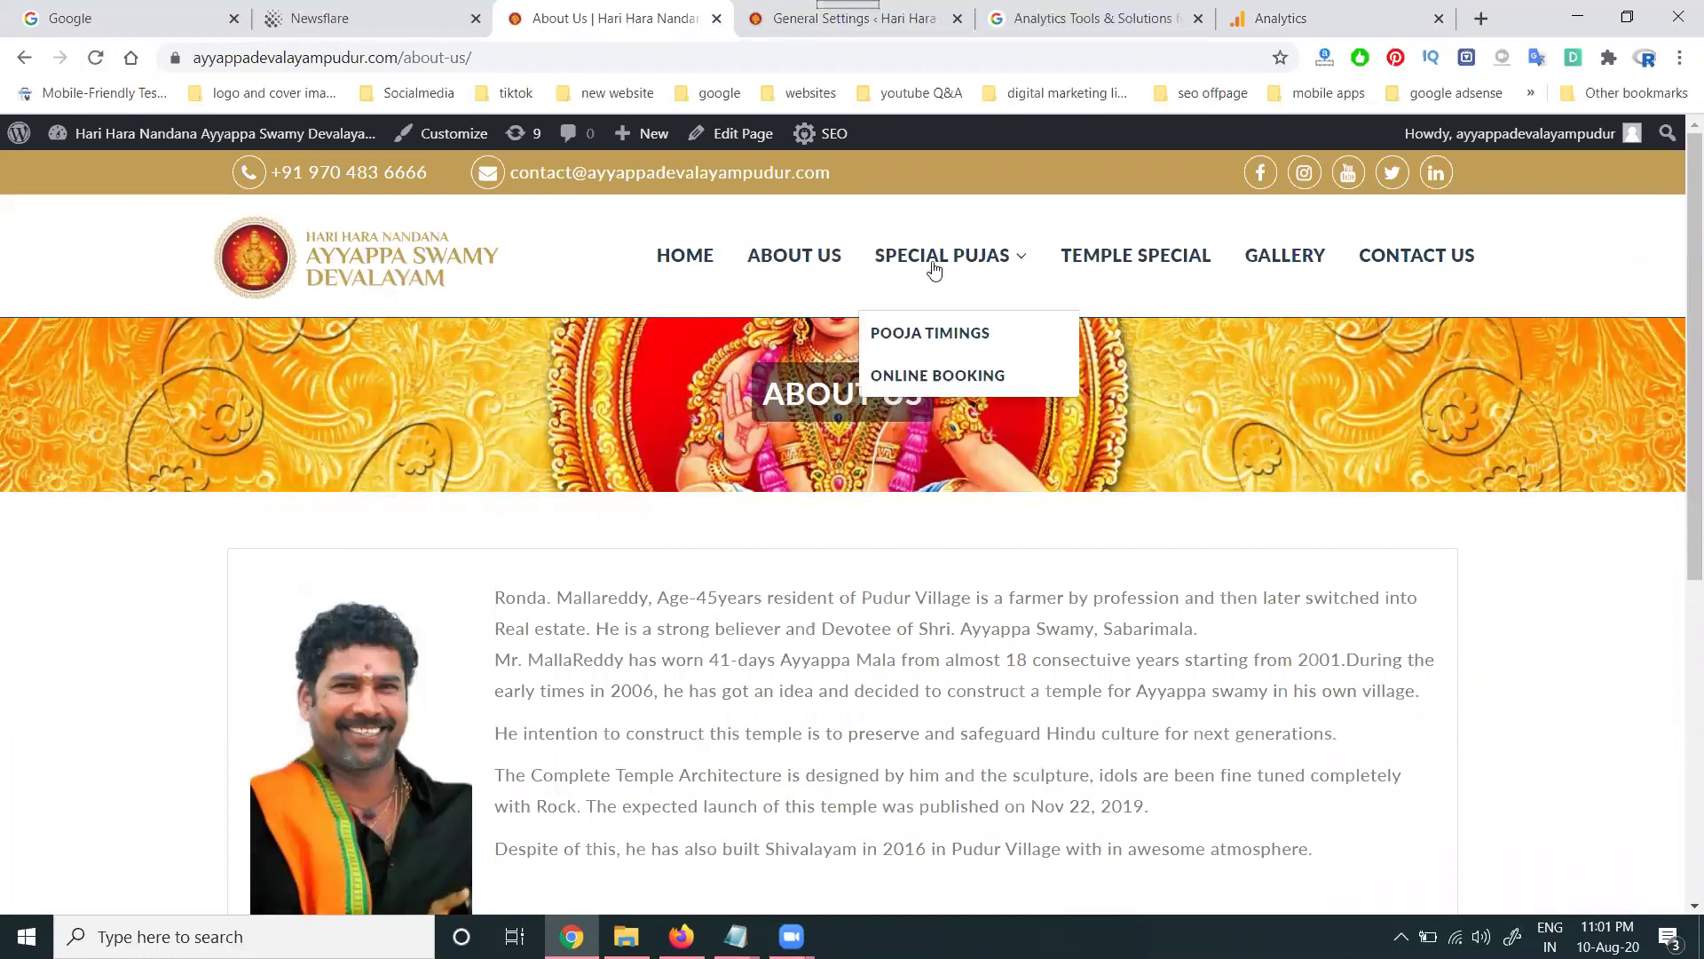
click(920, 332)
click(1278, 17)
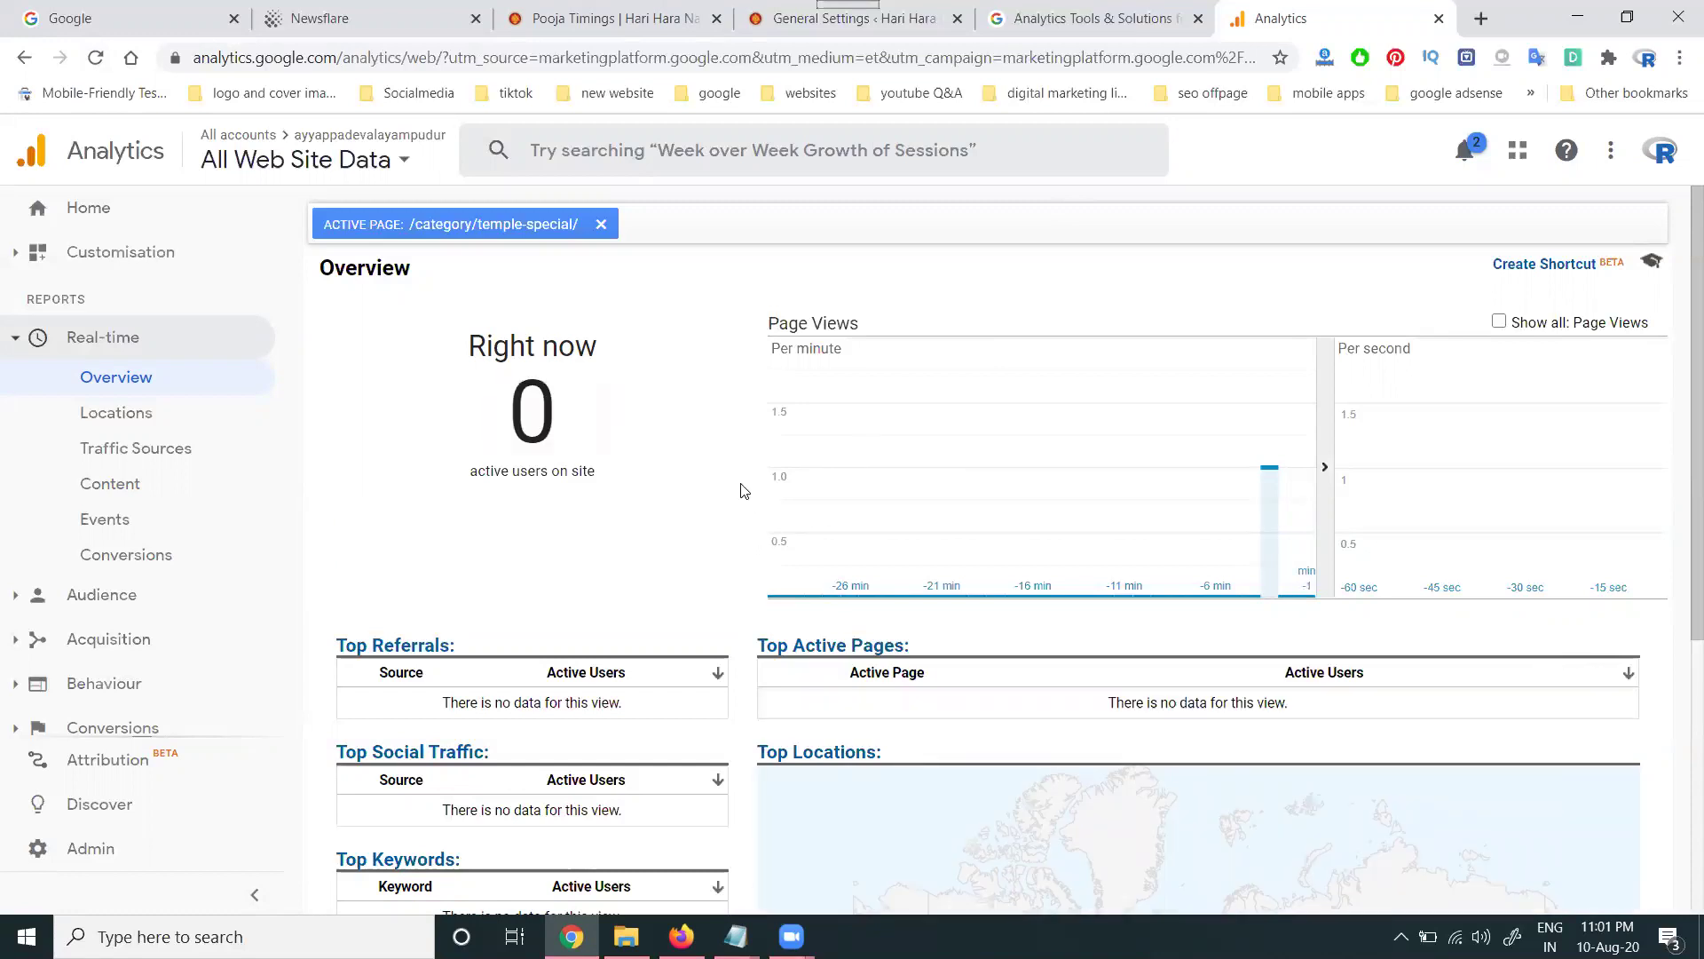
click(839, 18)
scroll(768, 282, down, 20)
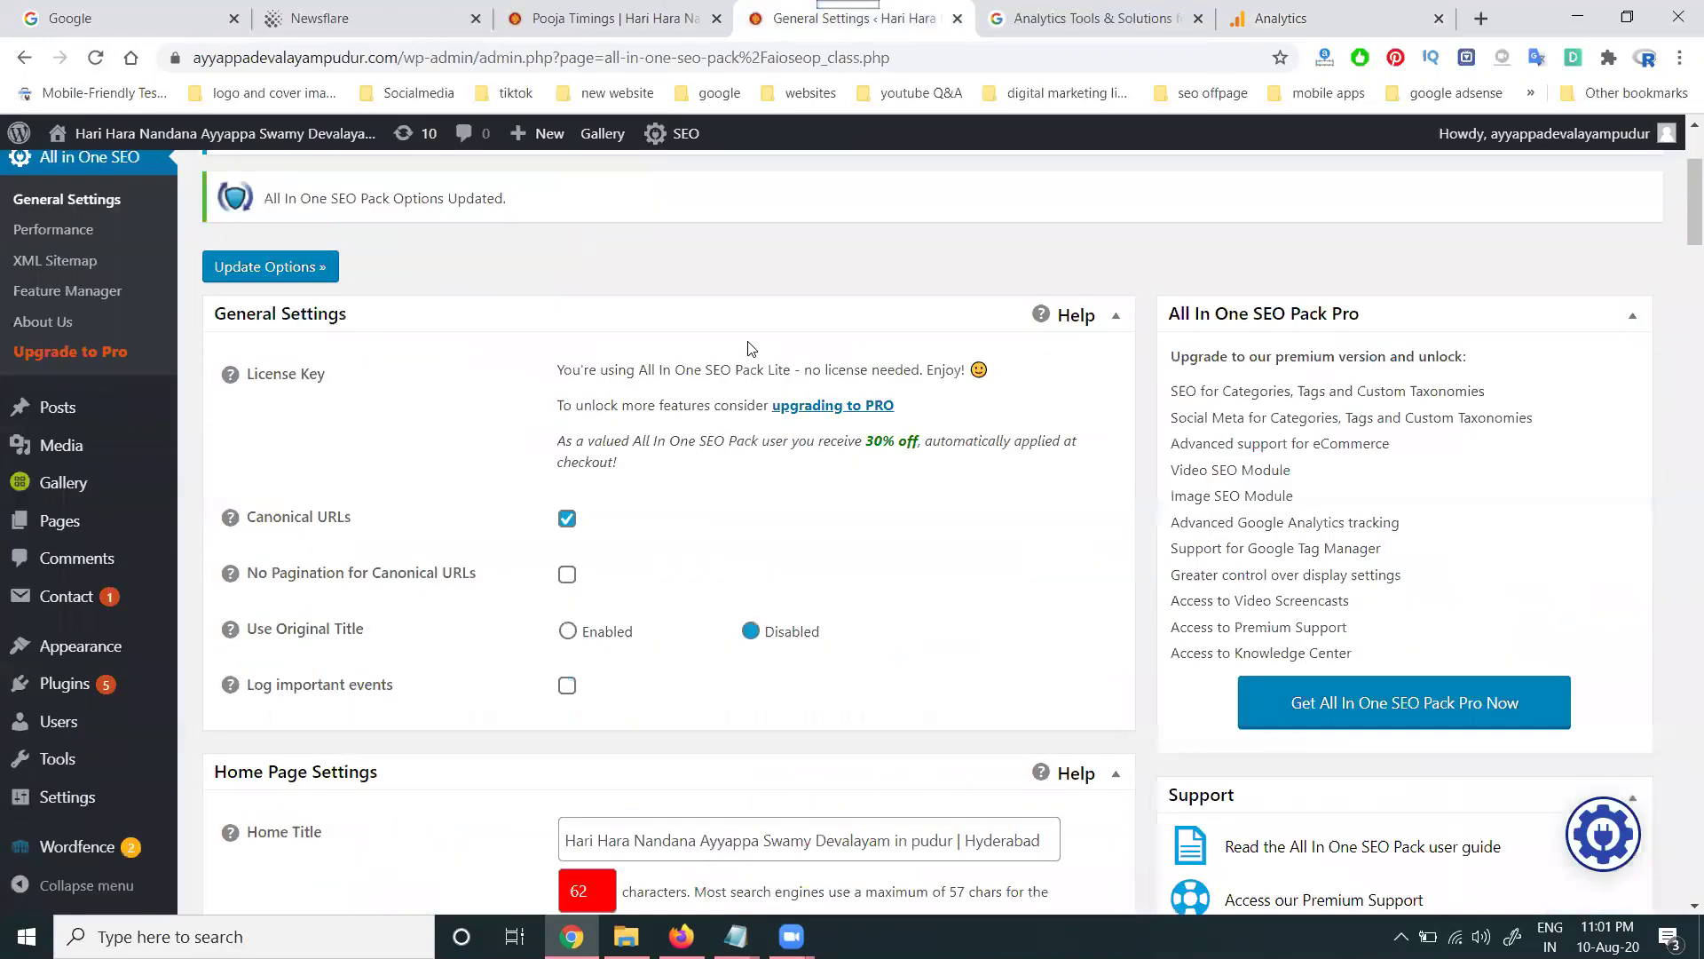
scroll(750, 349, down, 10)
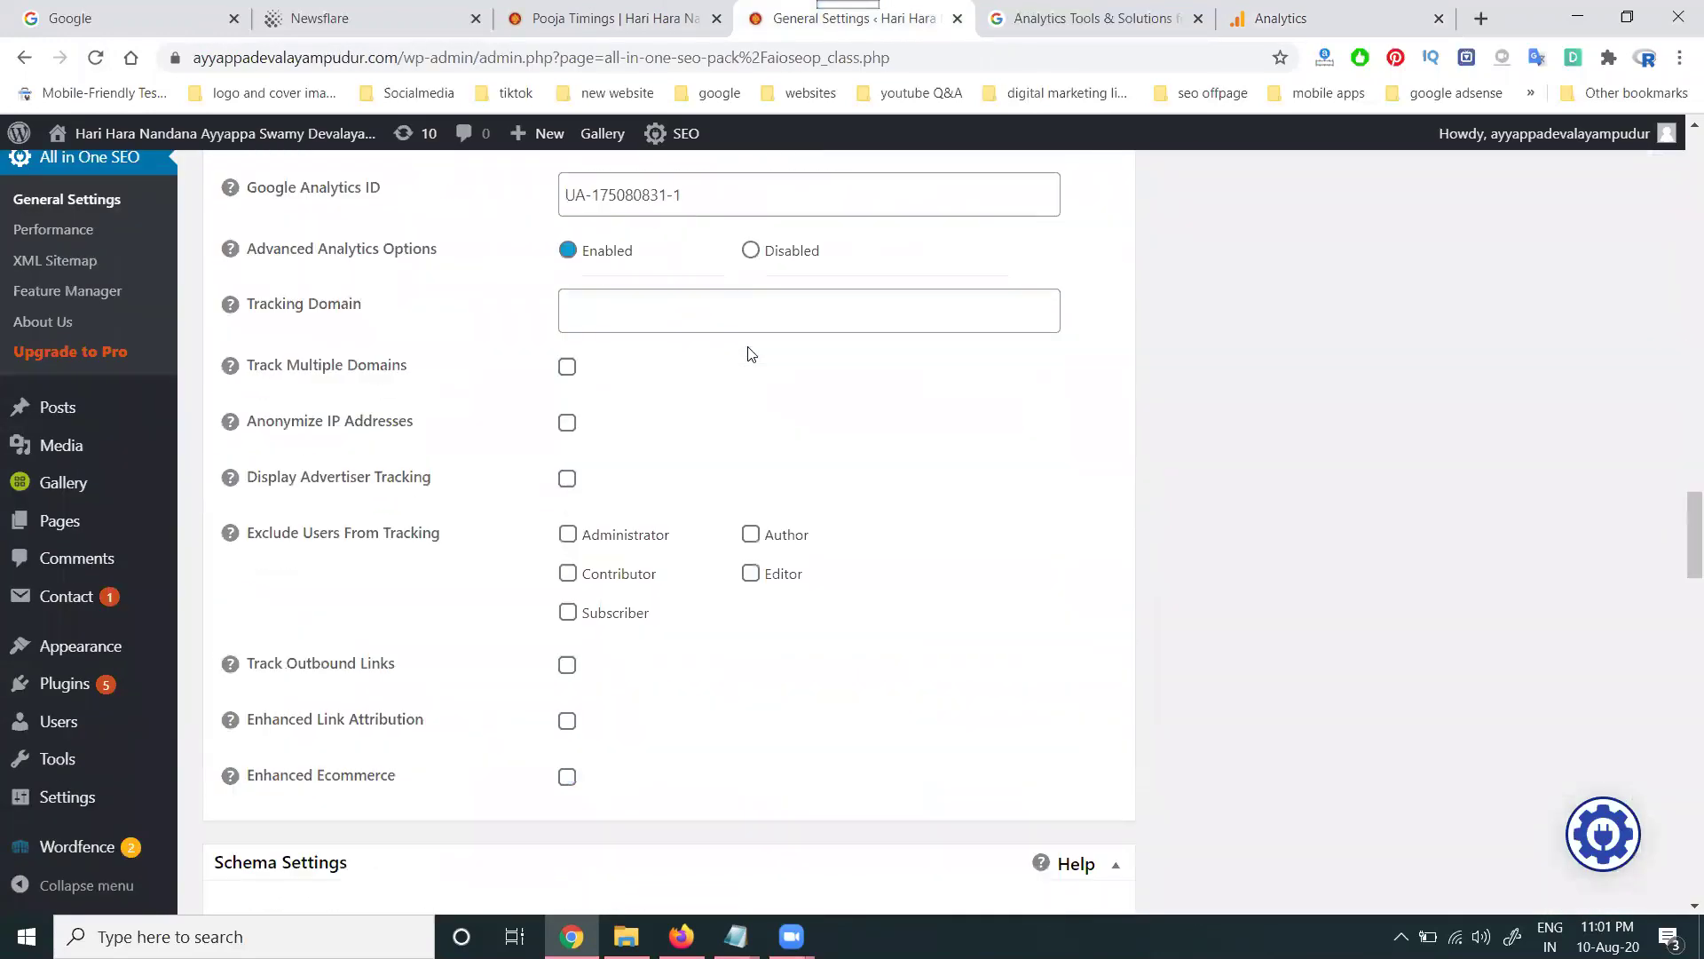
scroll(715, 320, up, 1)
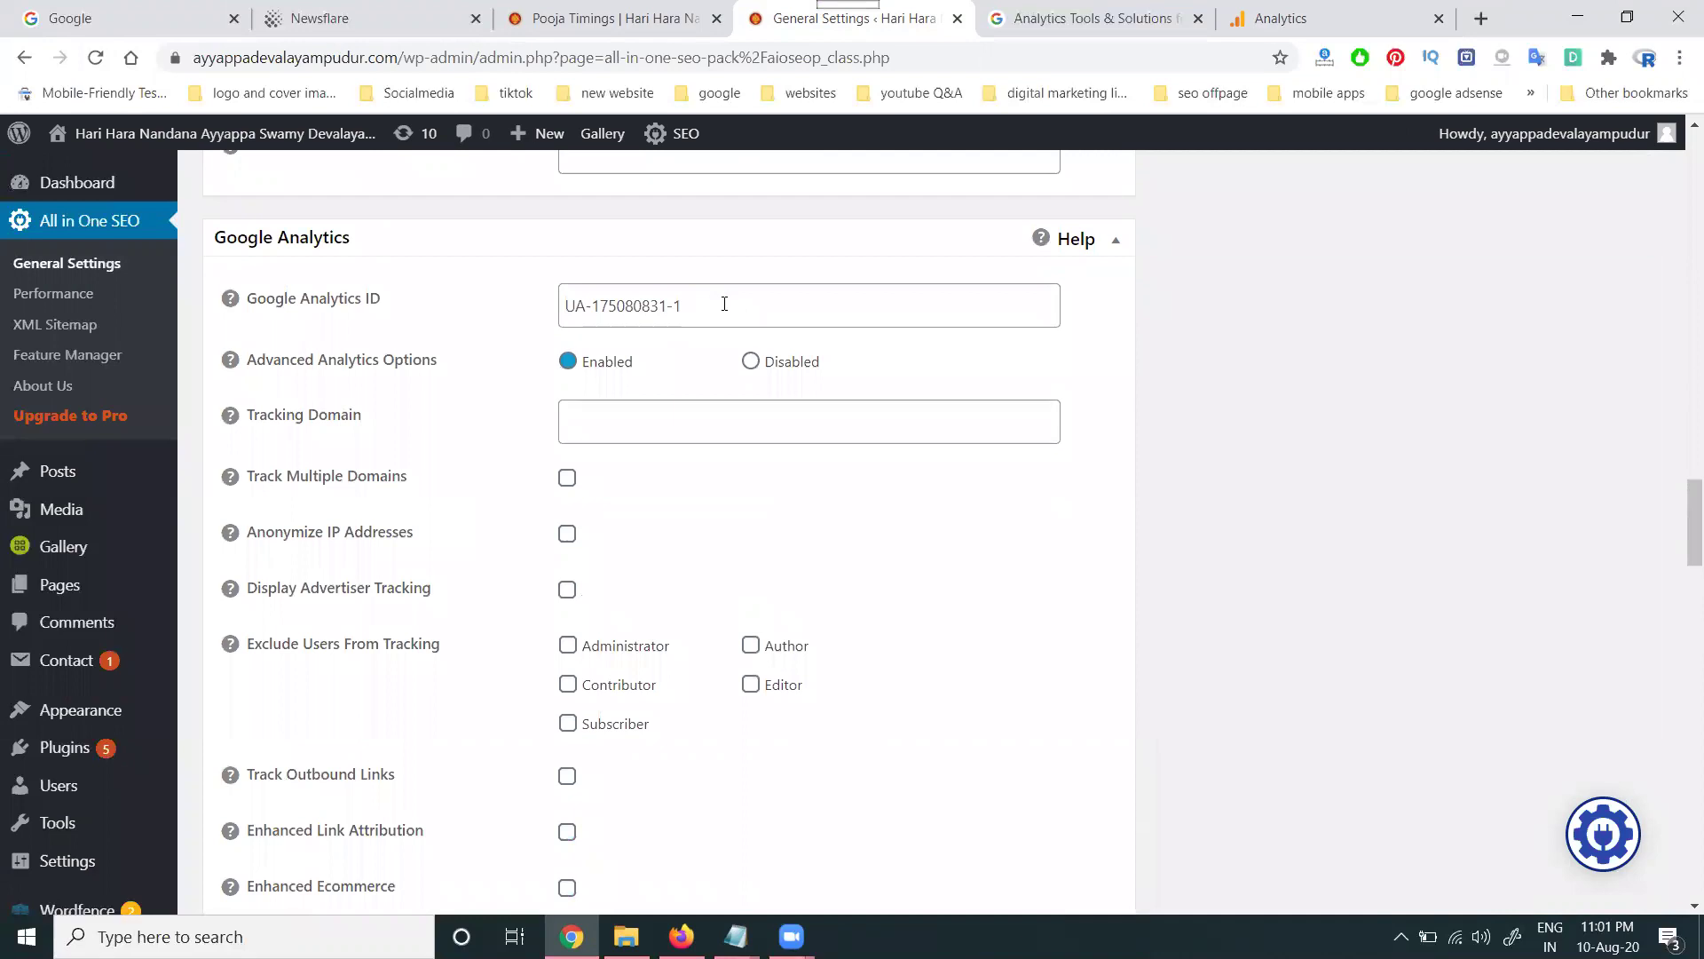
Step: Load the site's home page and recheck the real-time analytics report
click(634, 19)
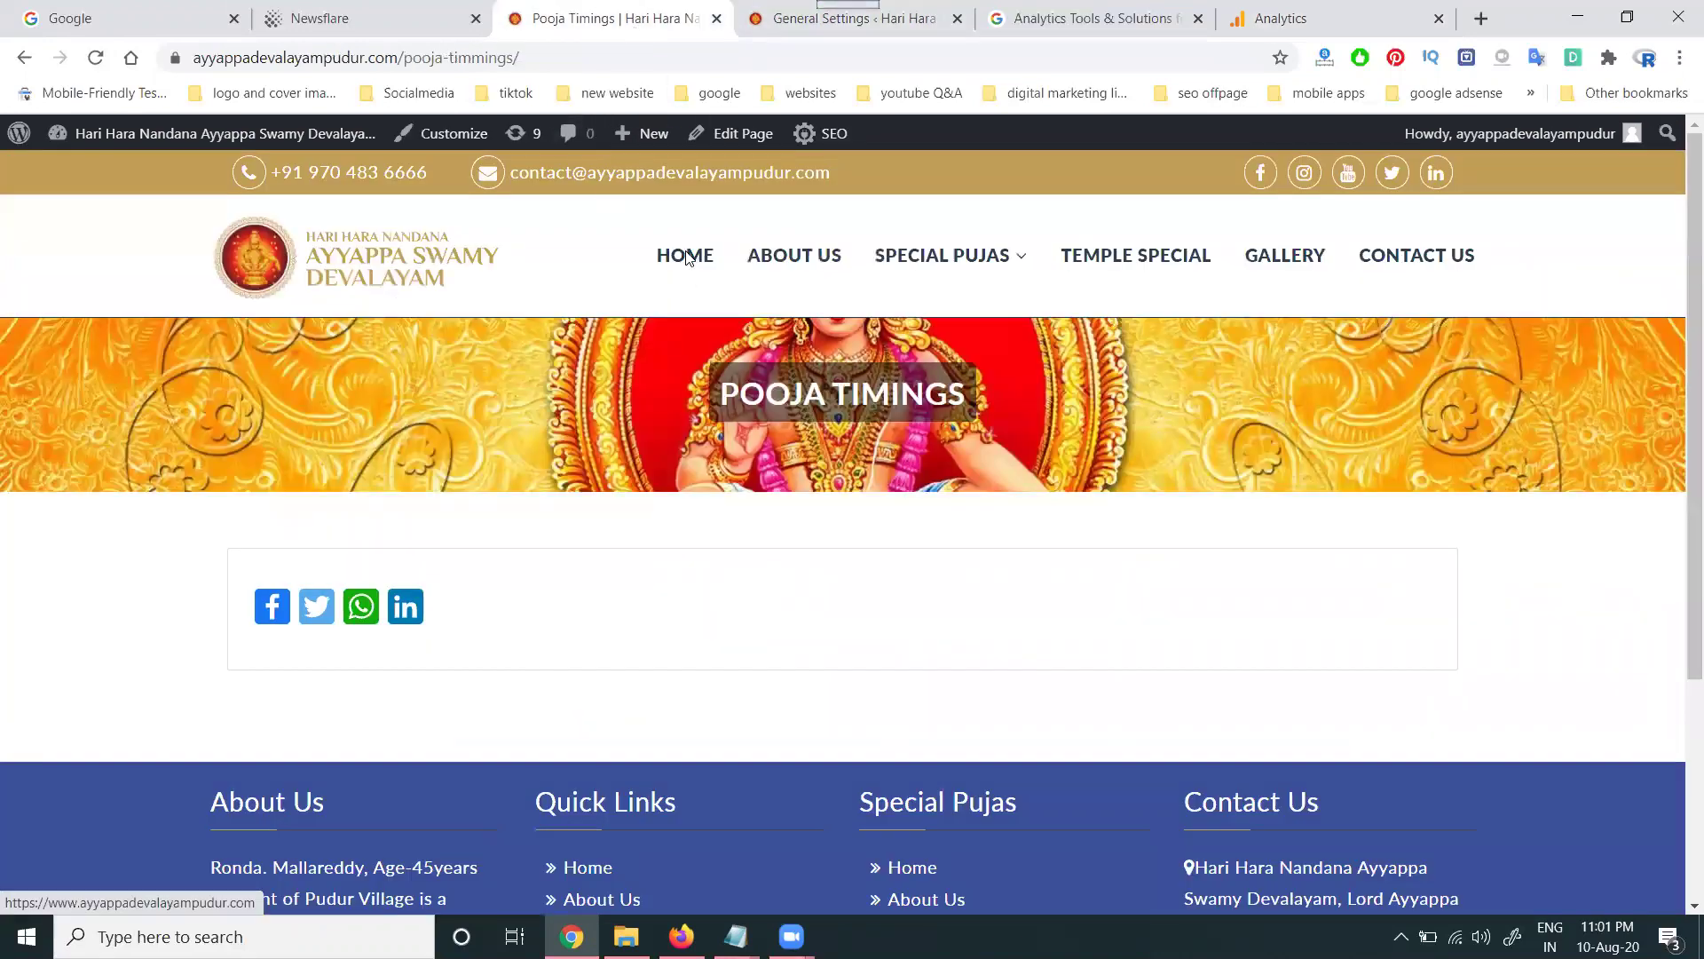
click(686, 257)
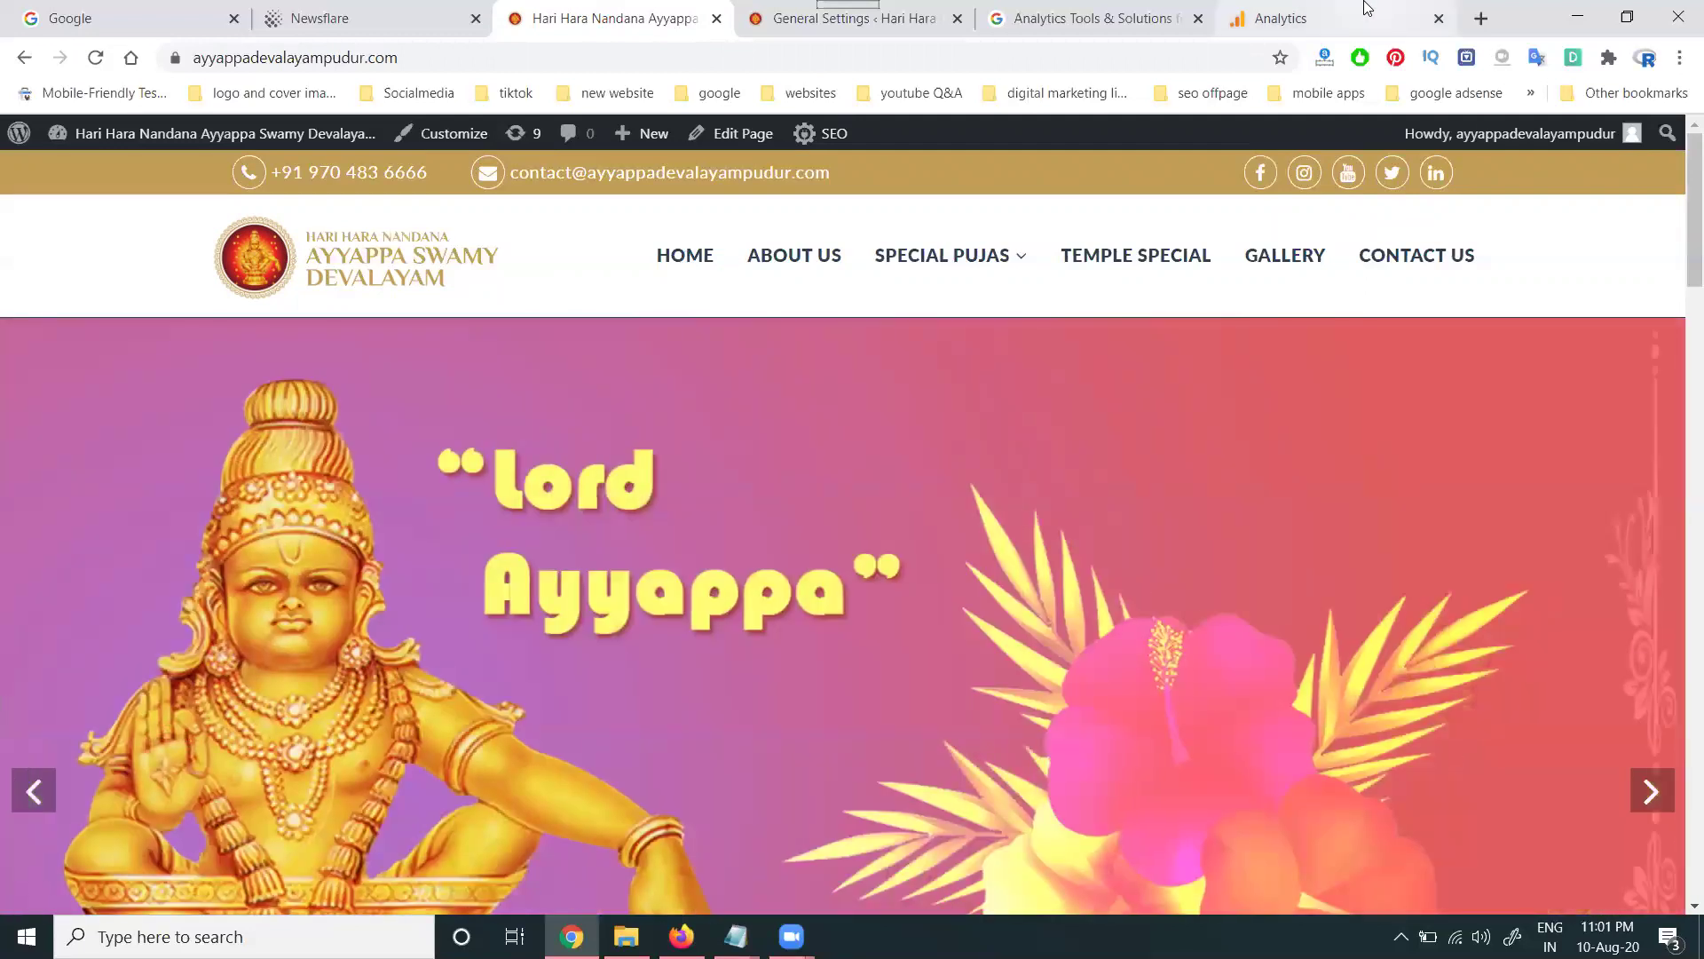
click(1279, 19)
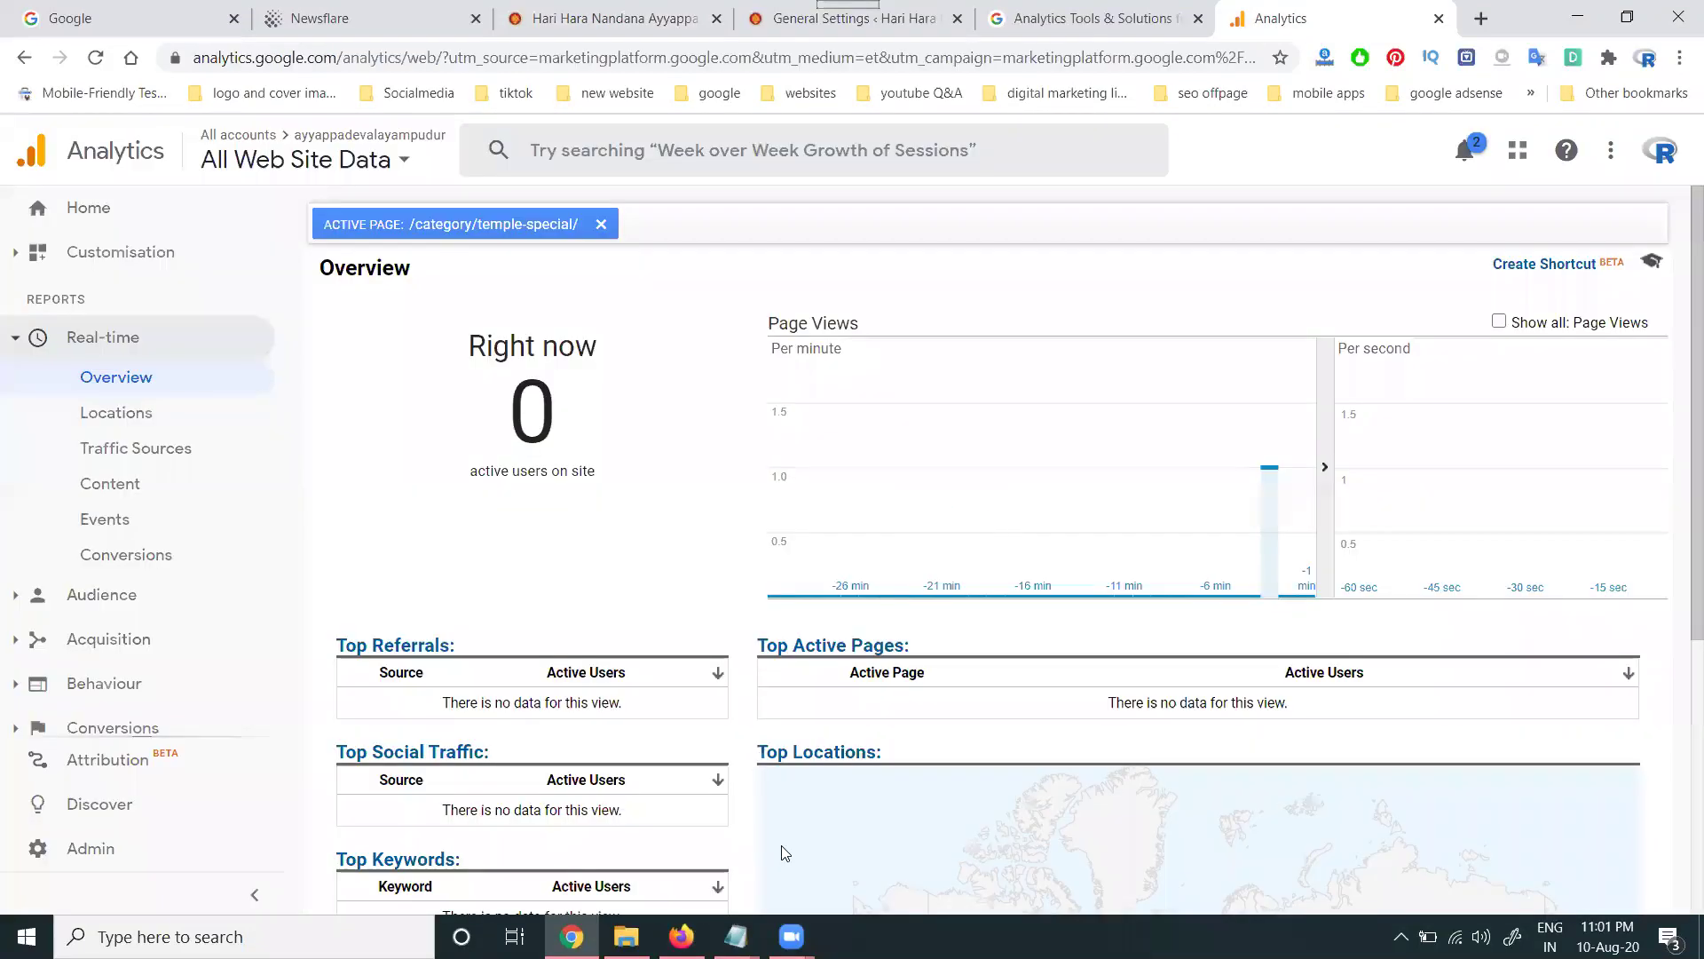
Step: Compare the UA ID against the saved gtag snippet in Notepad, then minimize Notepad
key(alt+Tab)
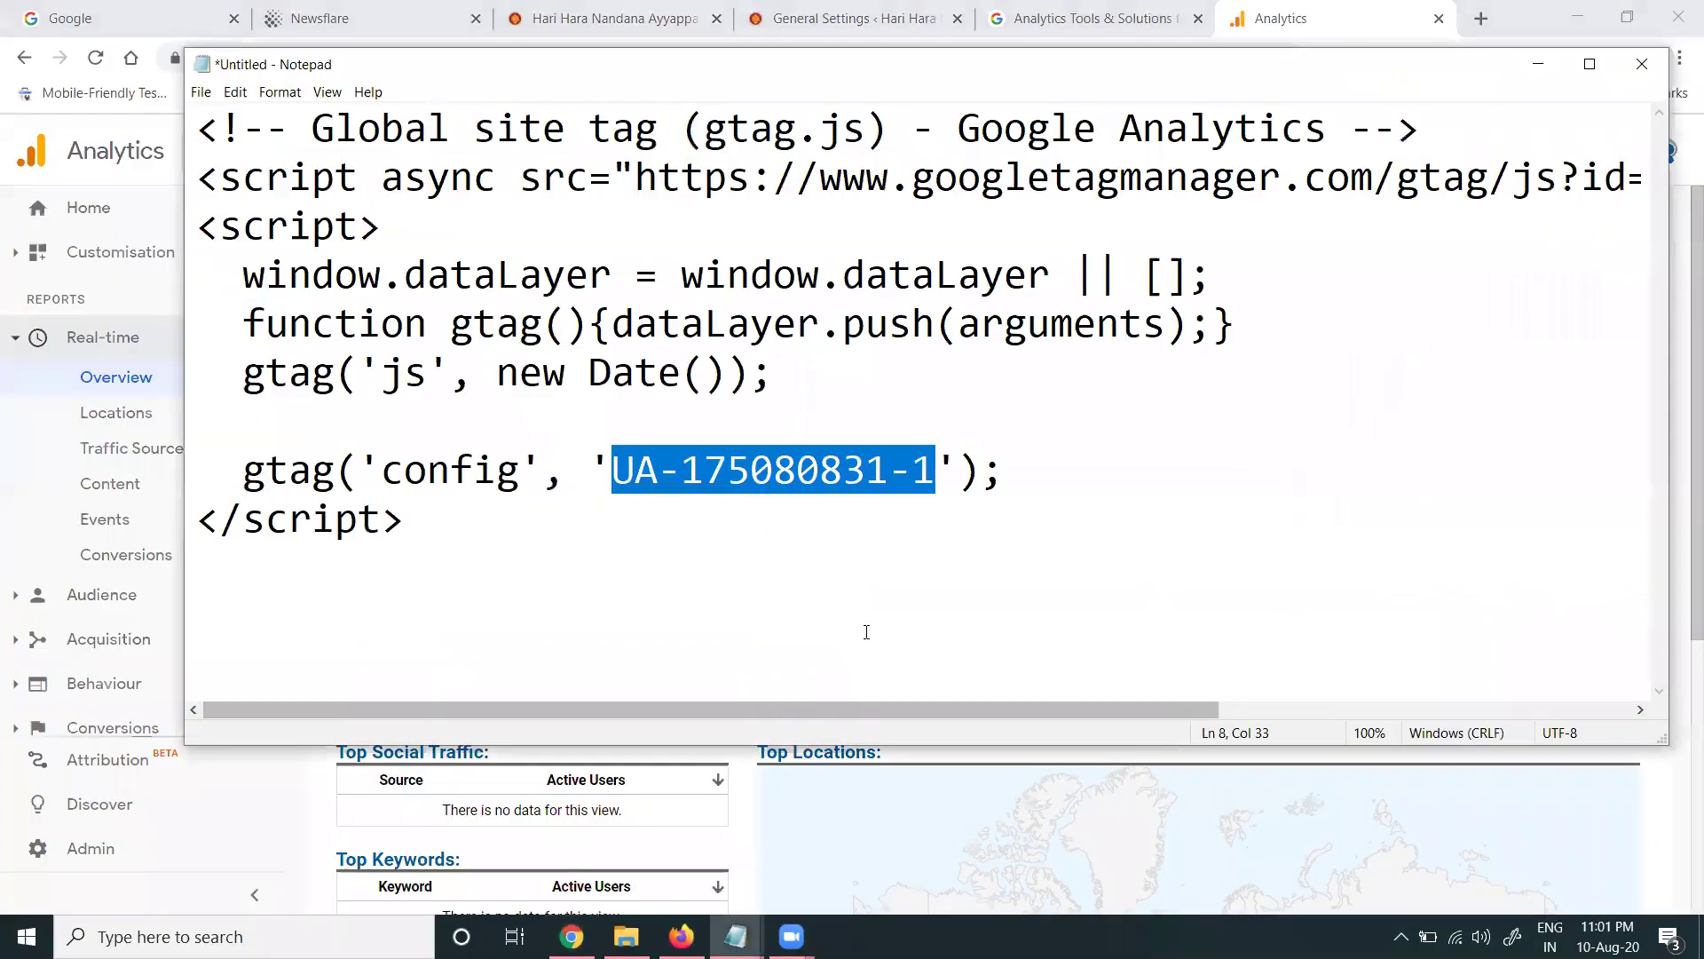
key(ctrl+a)
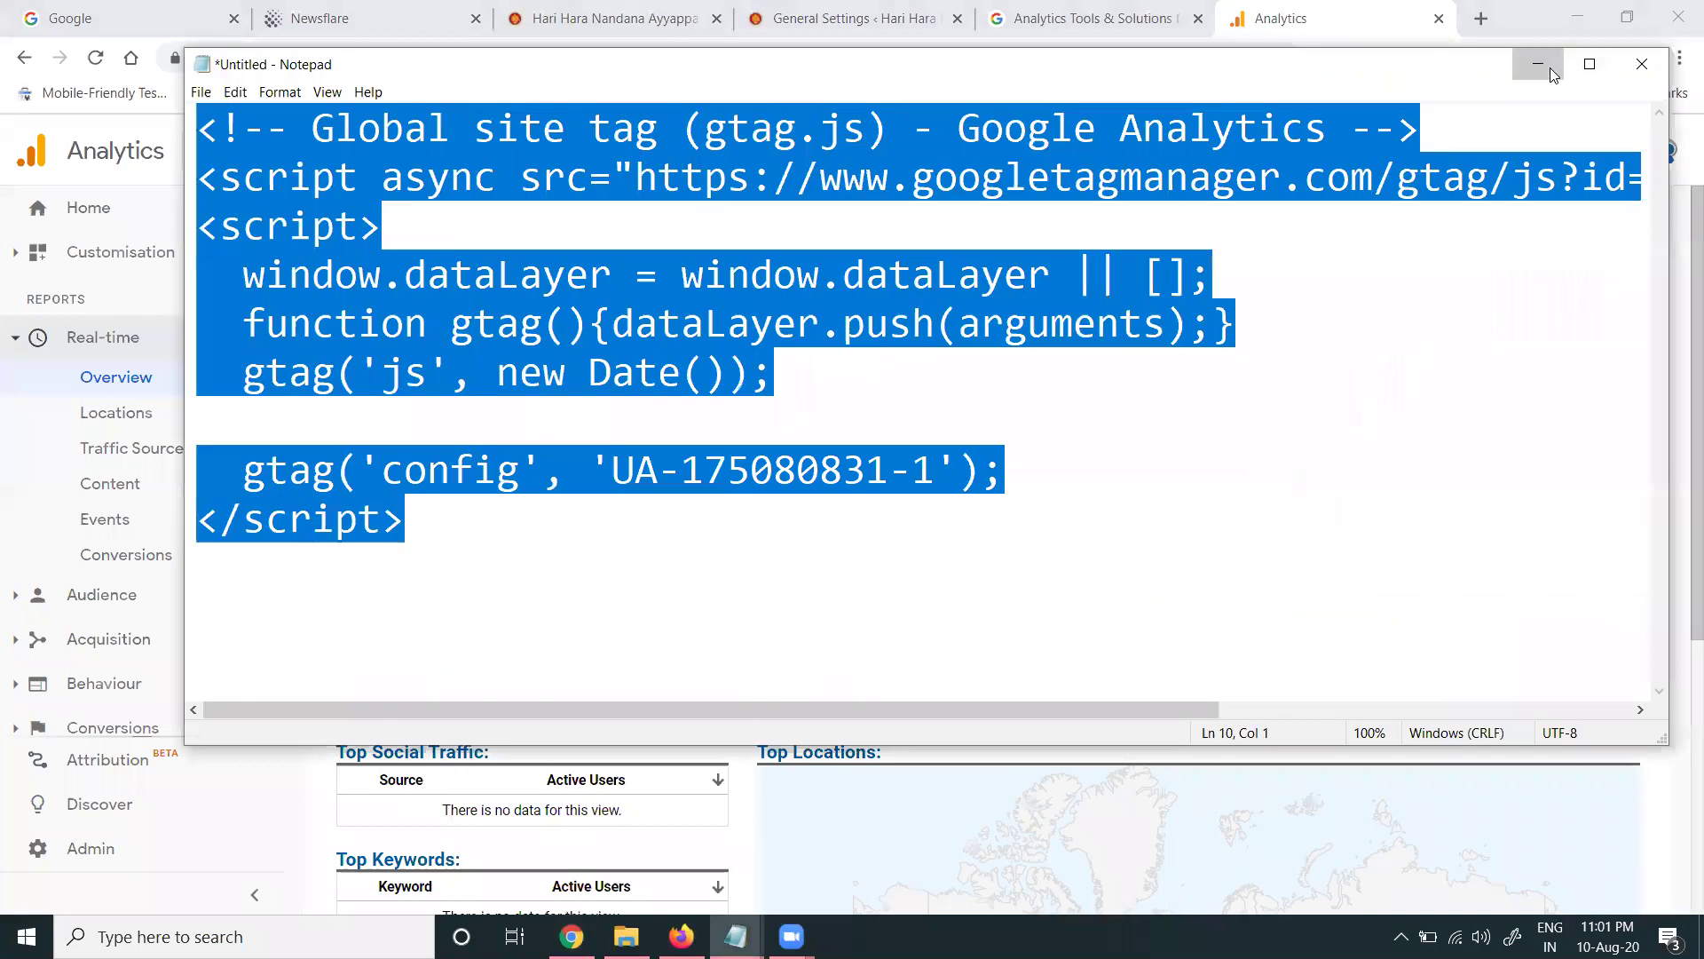
click(1538, 64)
Step: Open Installed Plugins and scroll through the 10 active plugins, including All In One SEO Pack 3.6.2
click(782, 21)
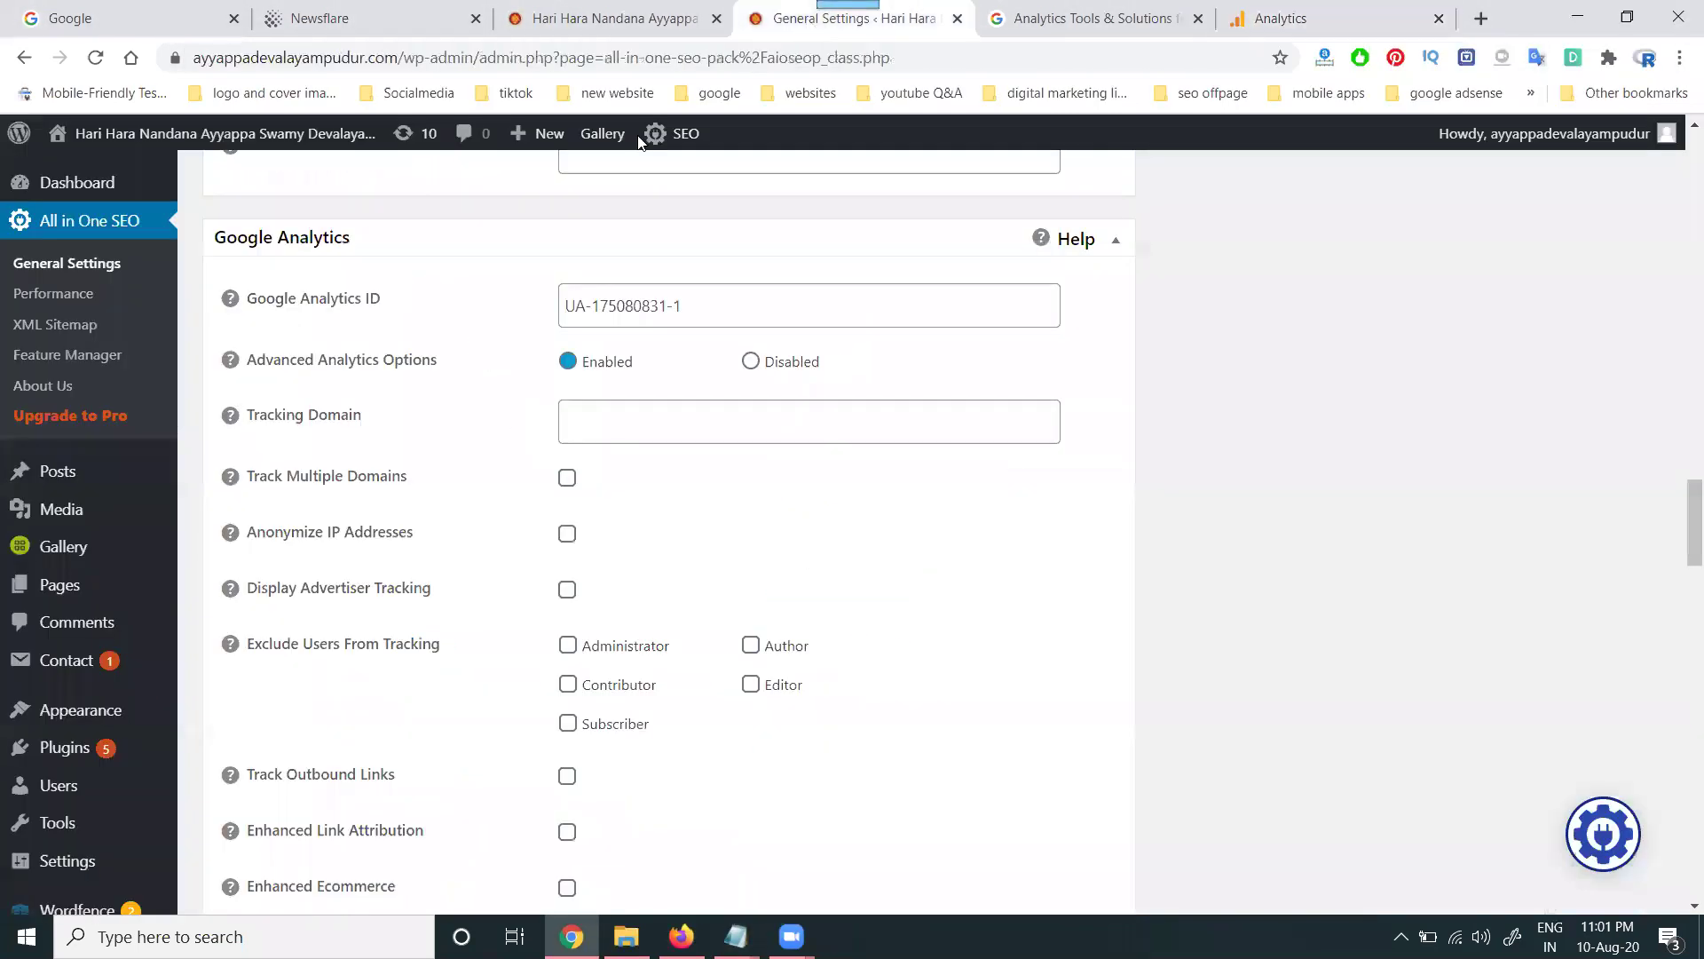
mouse_move(74, 714)
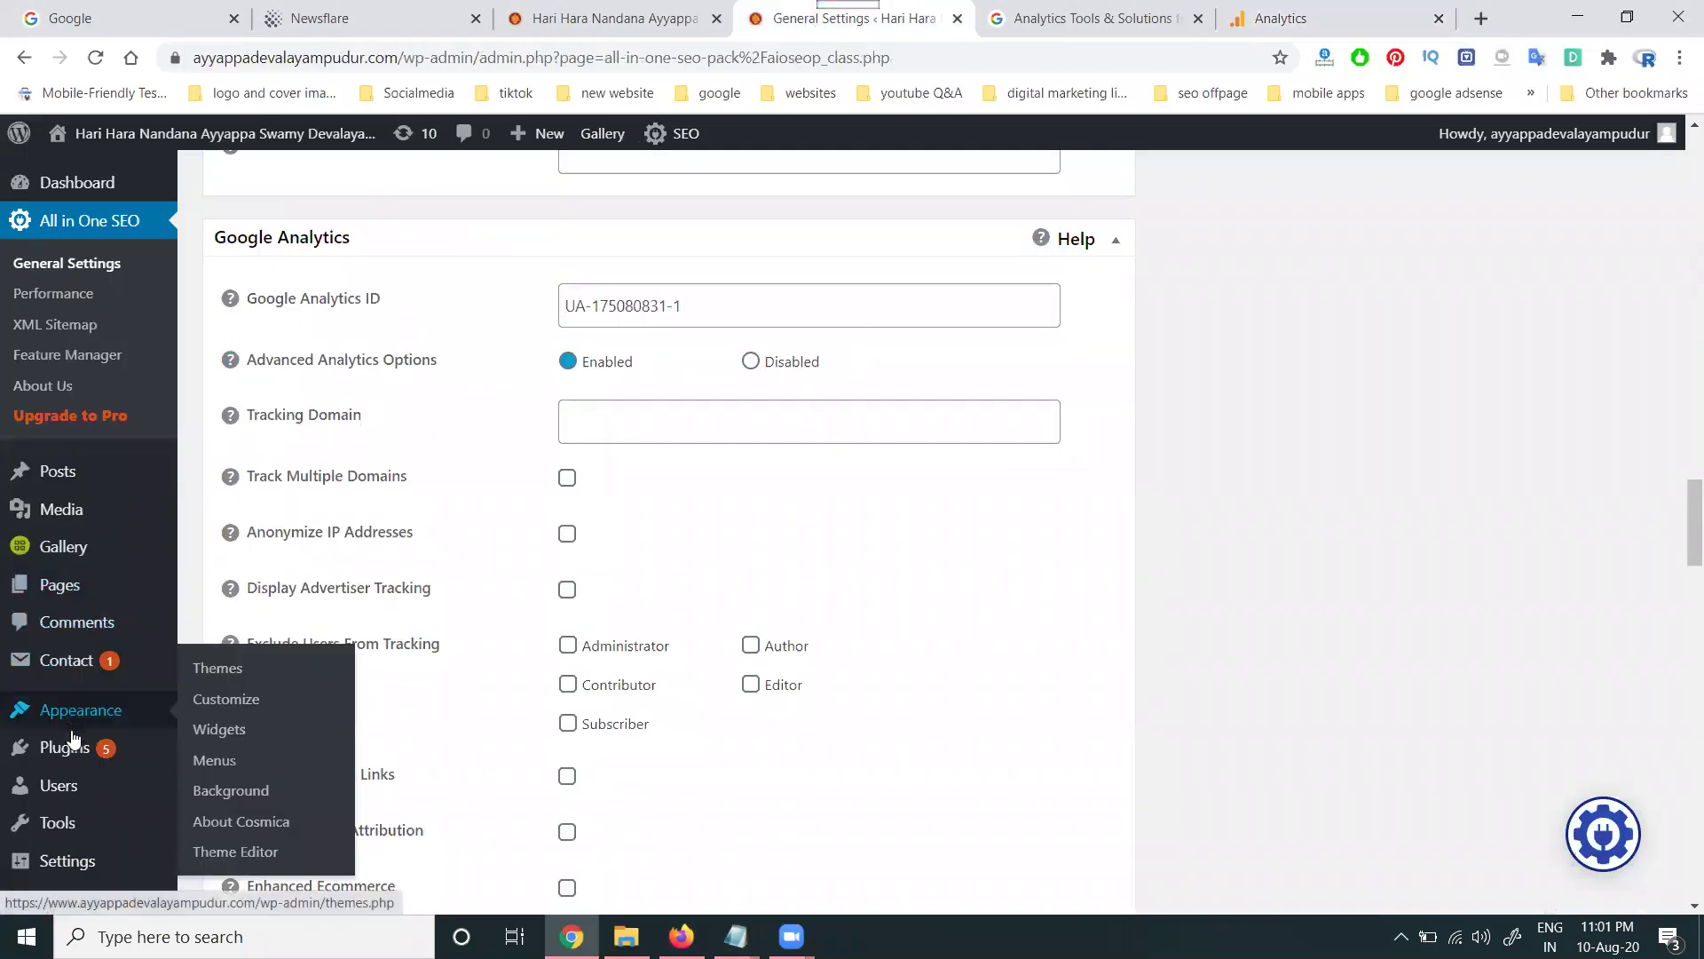
click(74, 751)
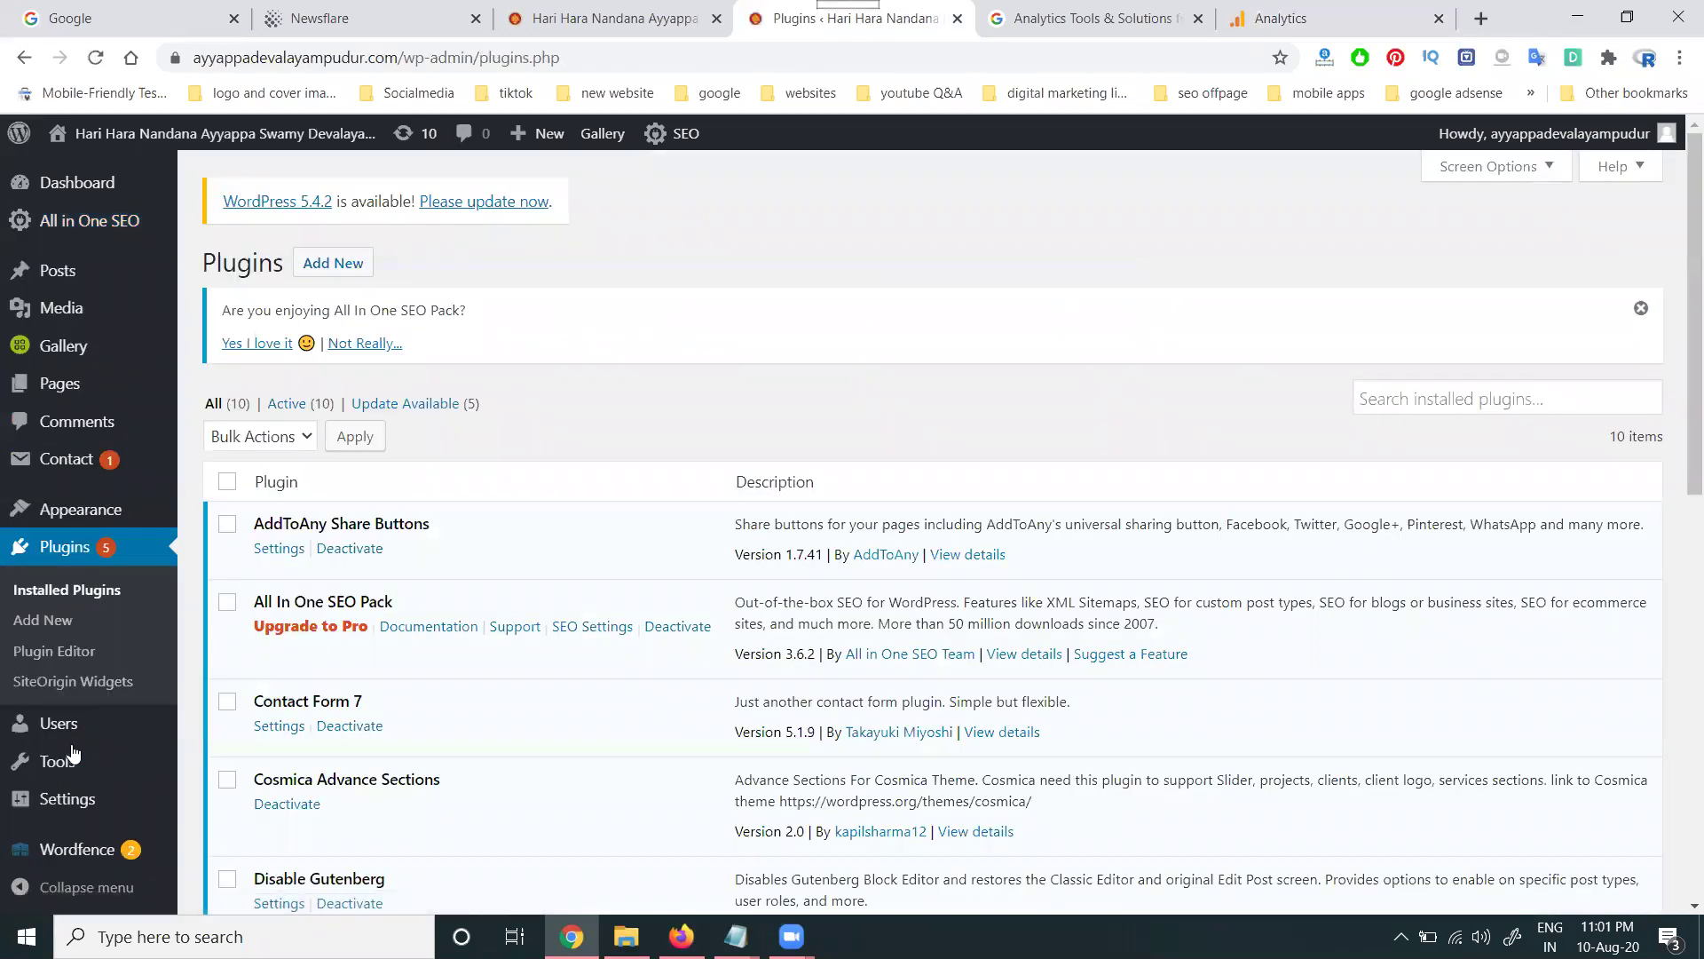
scroll(602, 541, down, 5)
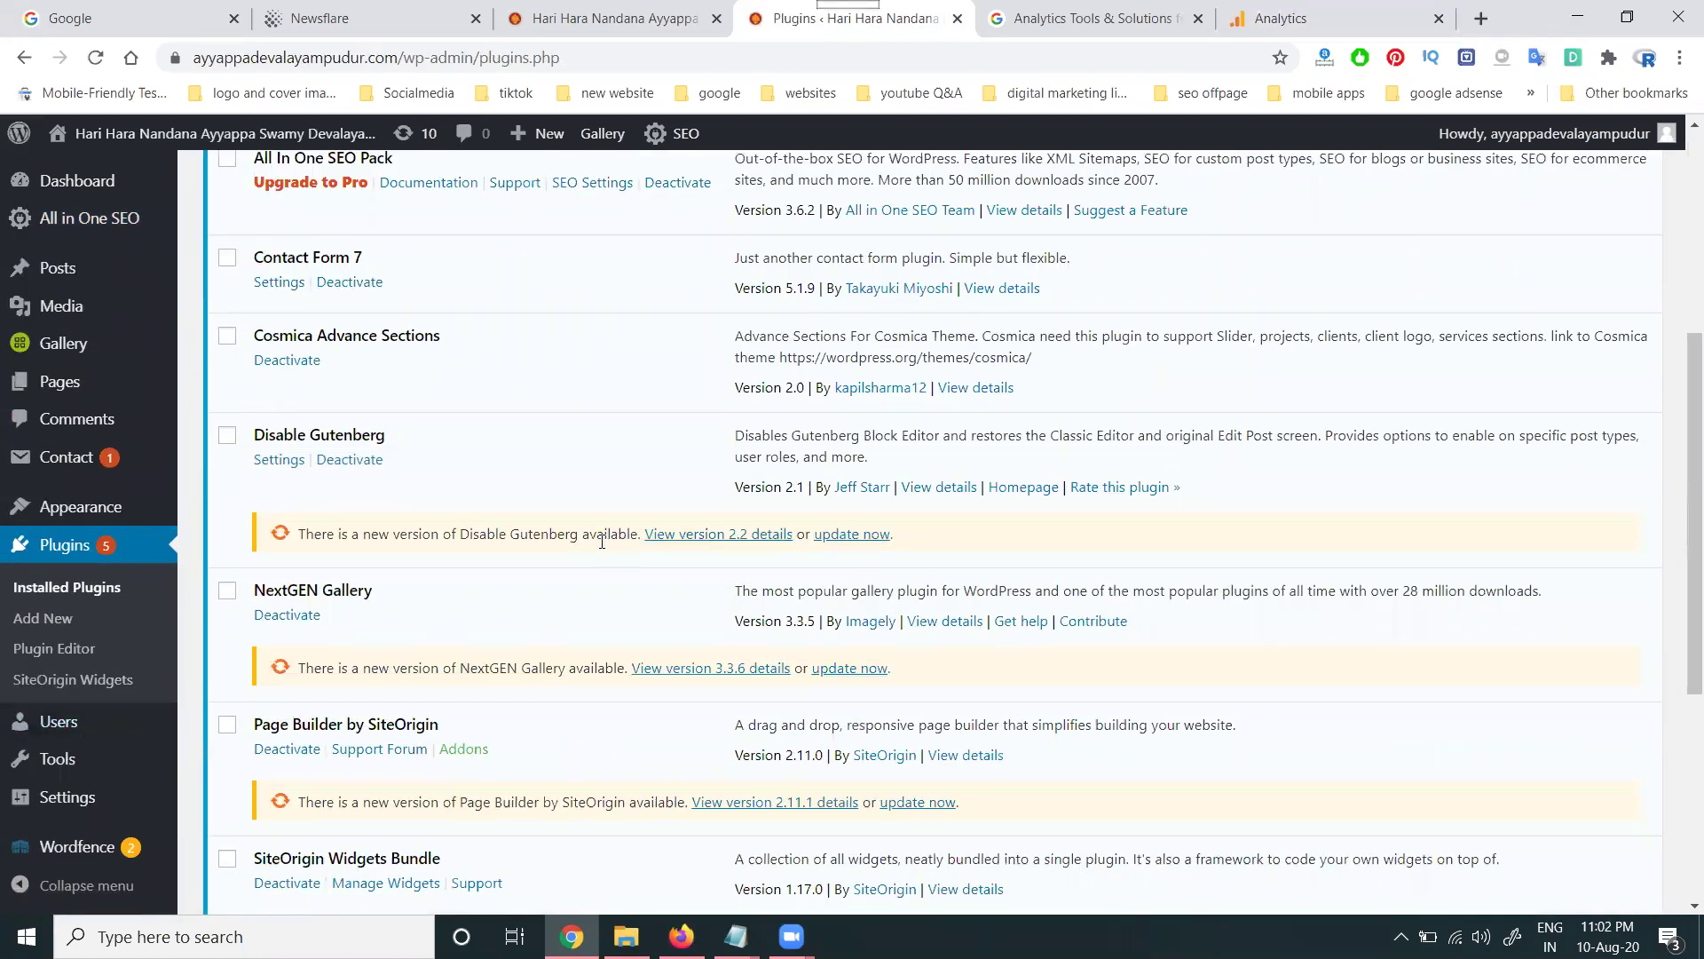
scroll(602, 541, down, 3)
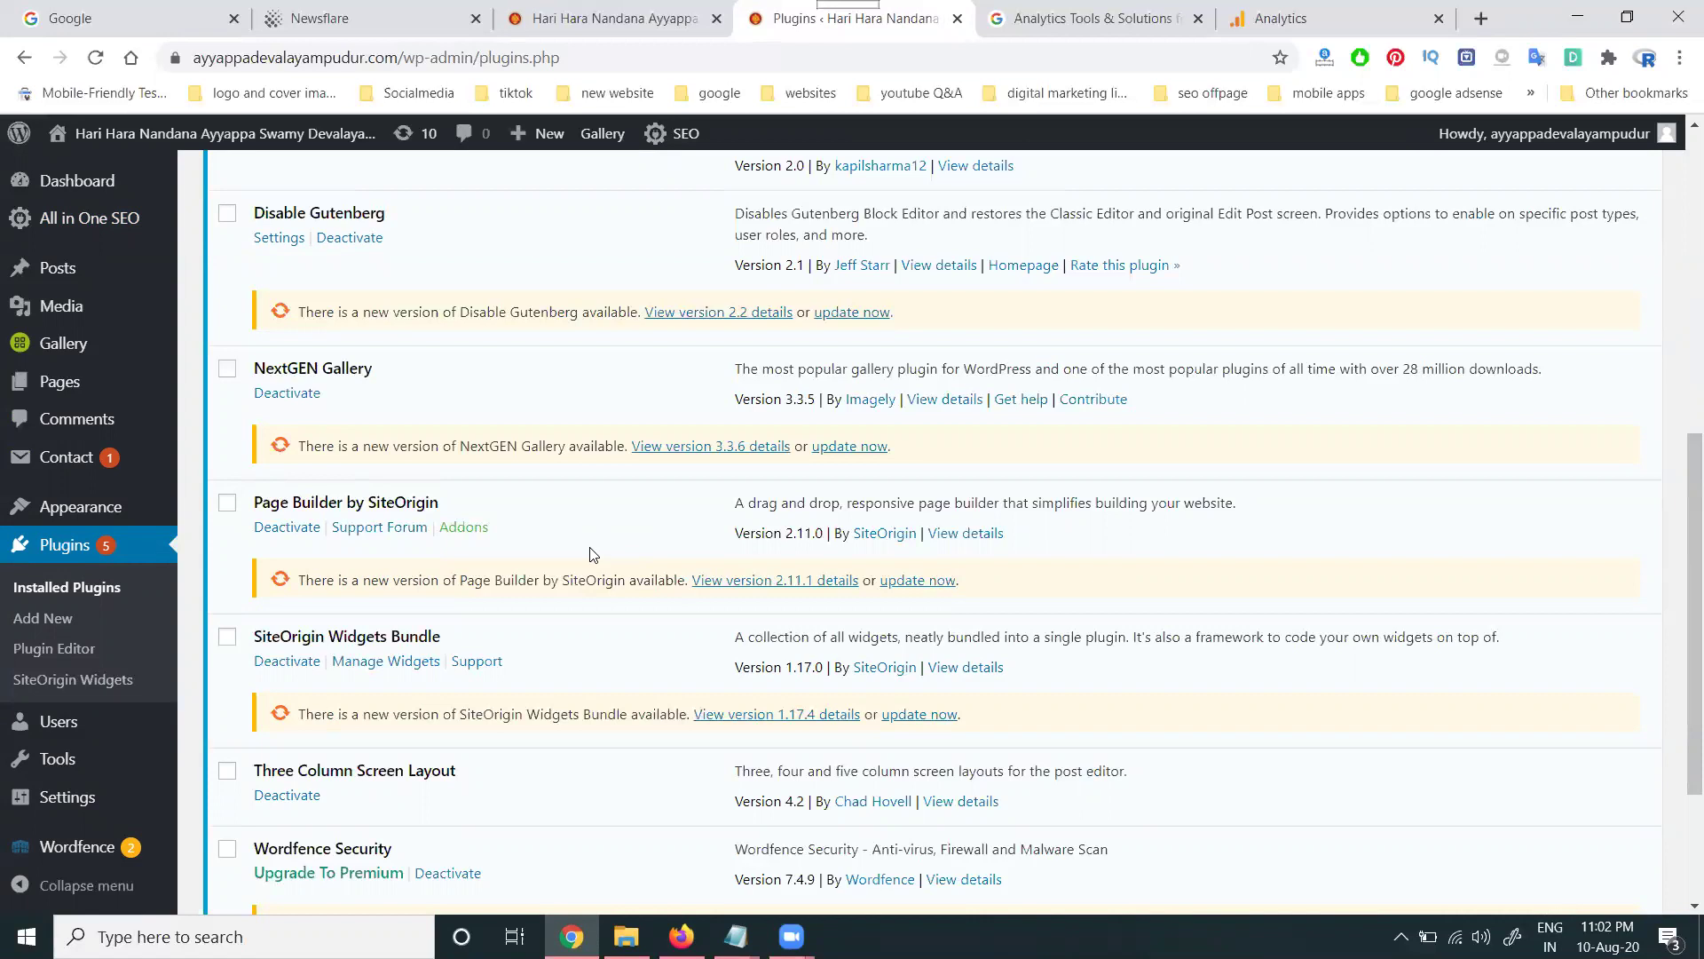
scroll(592, 554, up, 8)
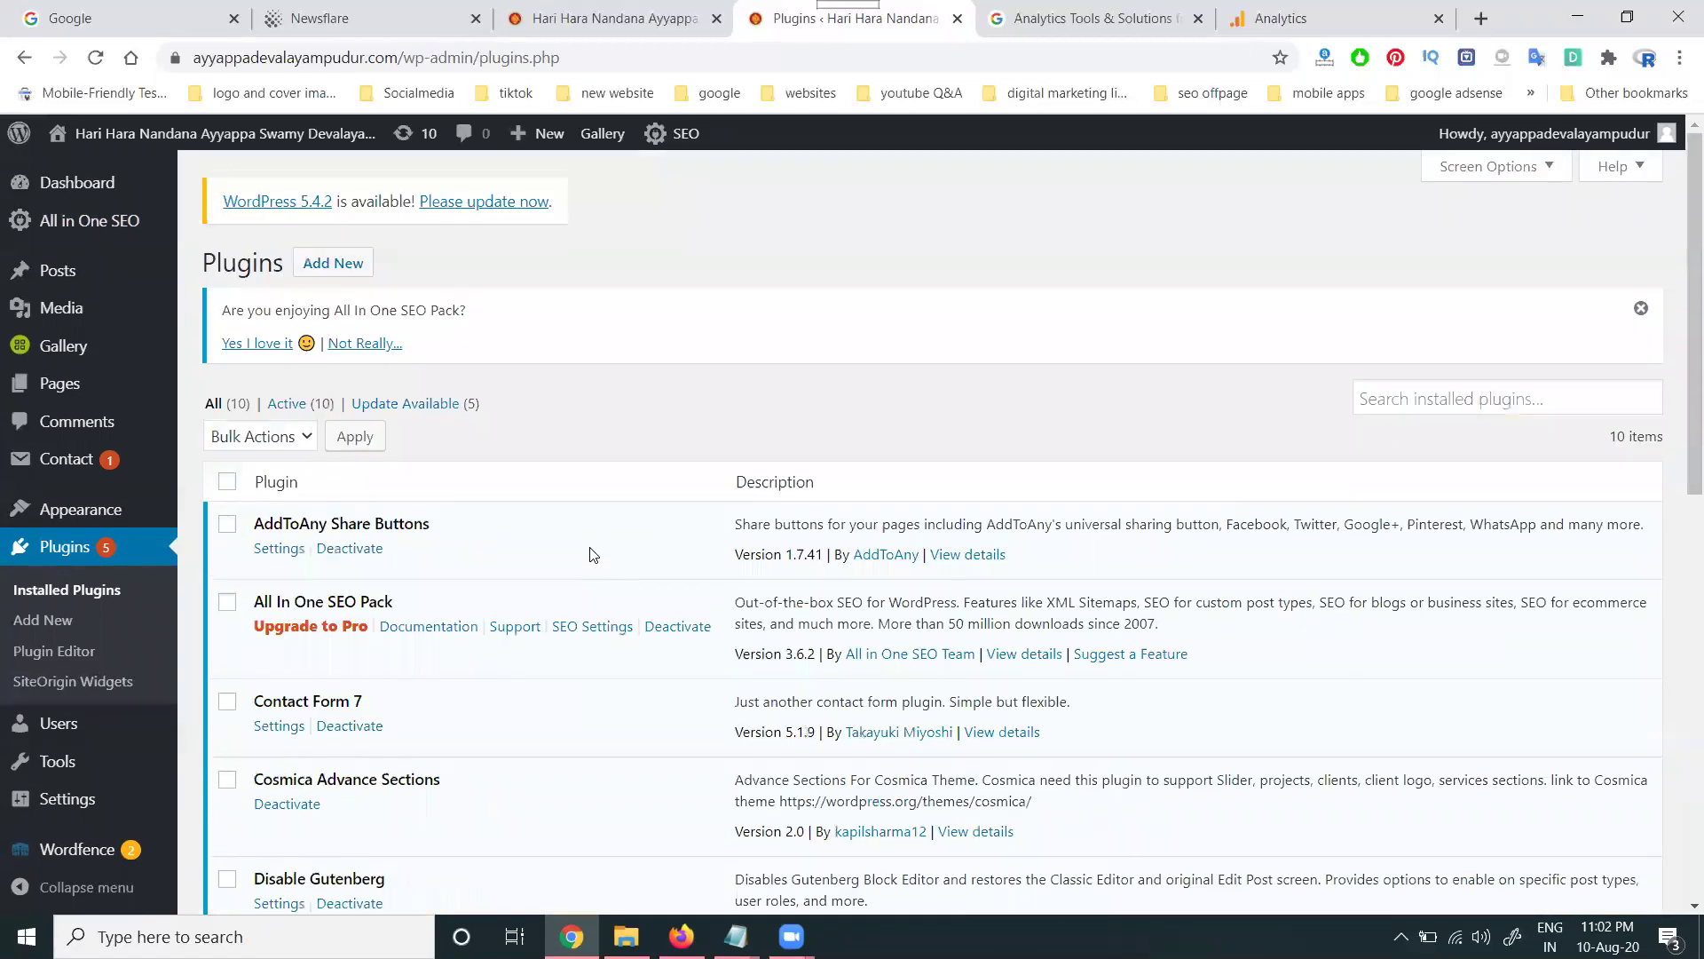
Step: Search Add Plugins for 'insert'
click(349, 267)
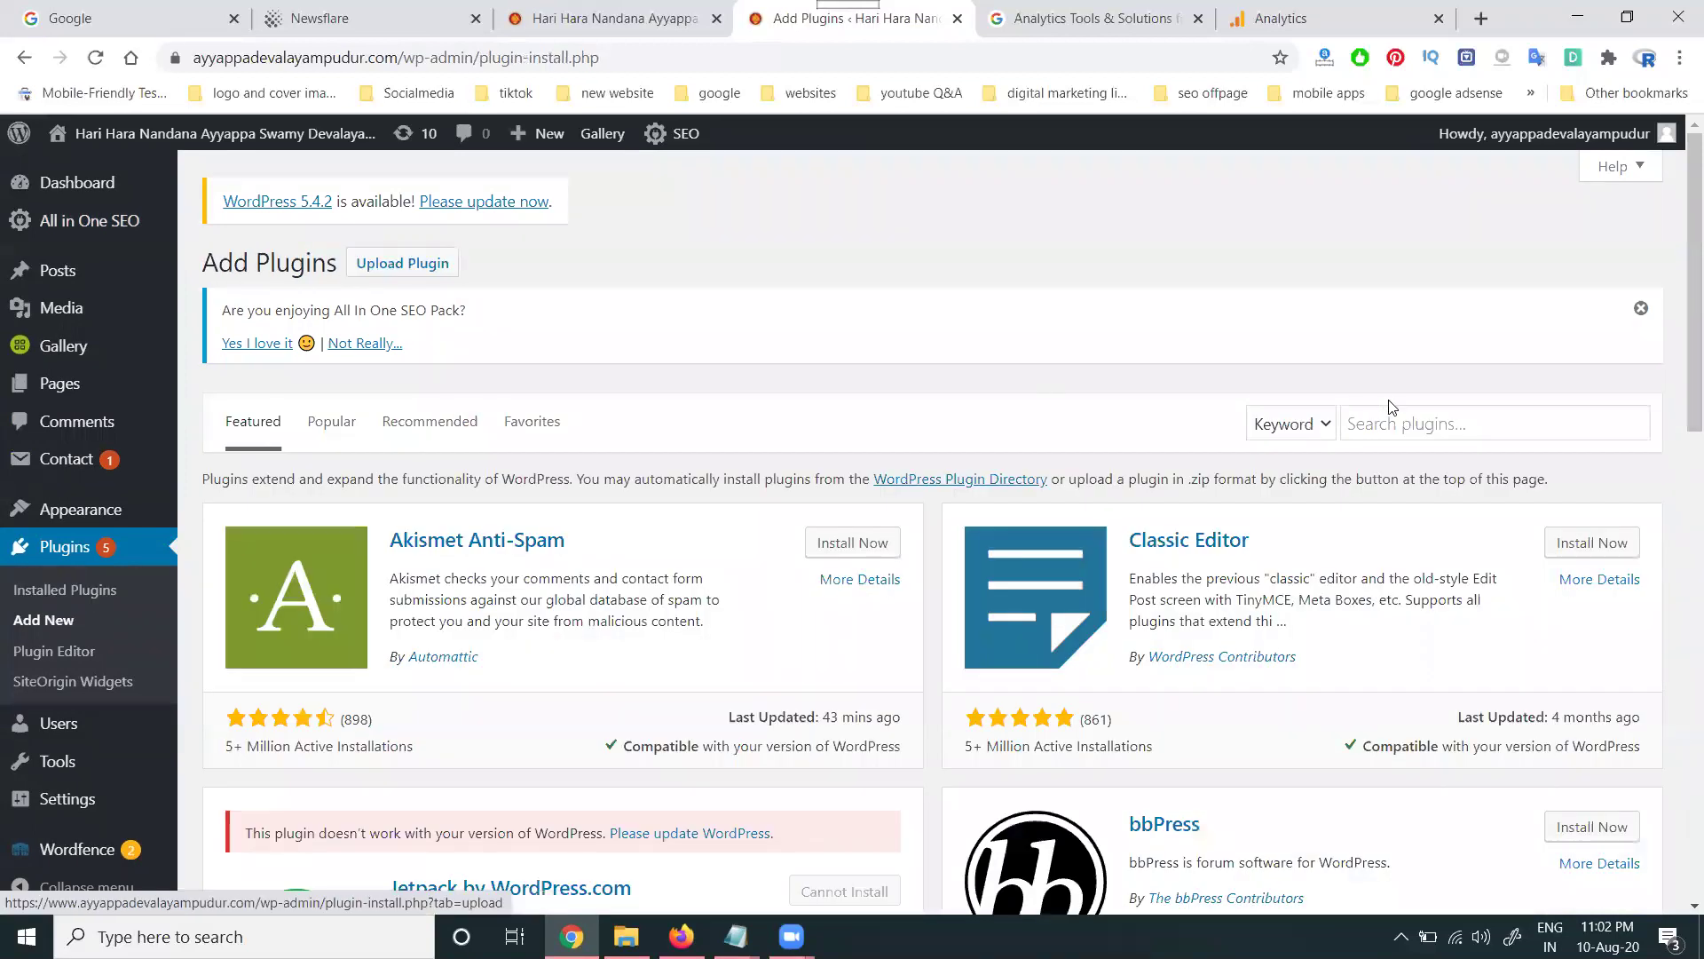
click(1388, 422)
text(insert)
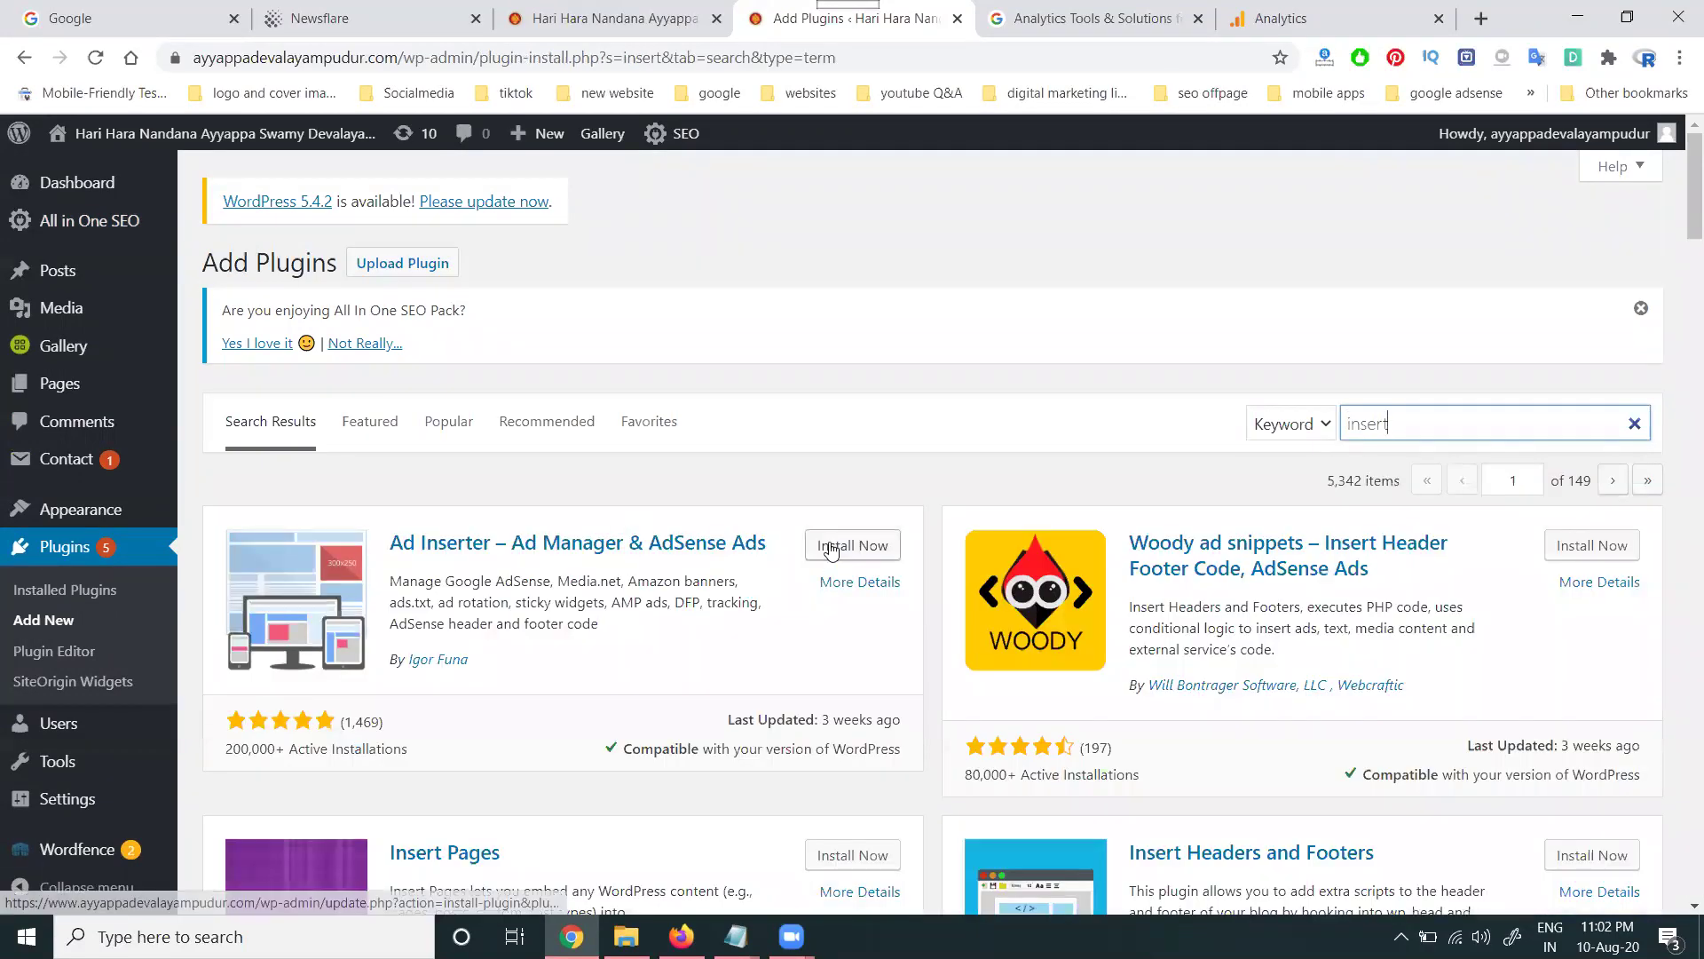
Step: Install the Ad Inserter and Insert Headers and Footers plugins
click(832, 548)
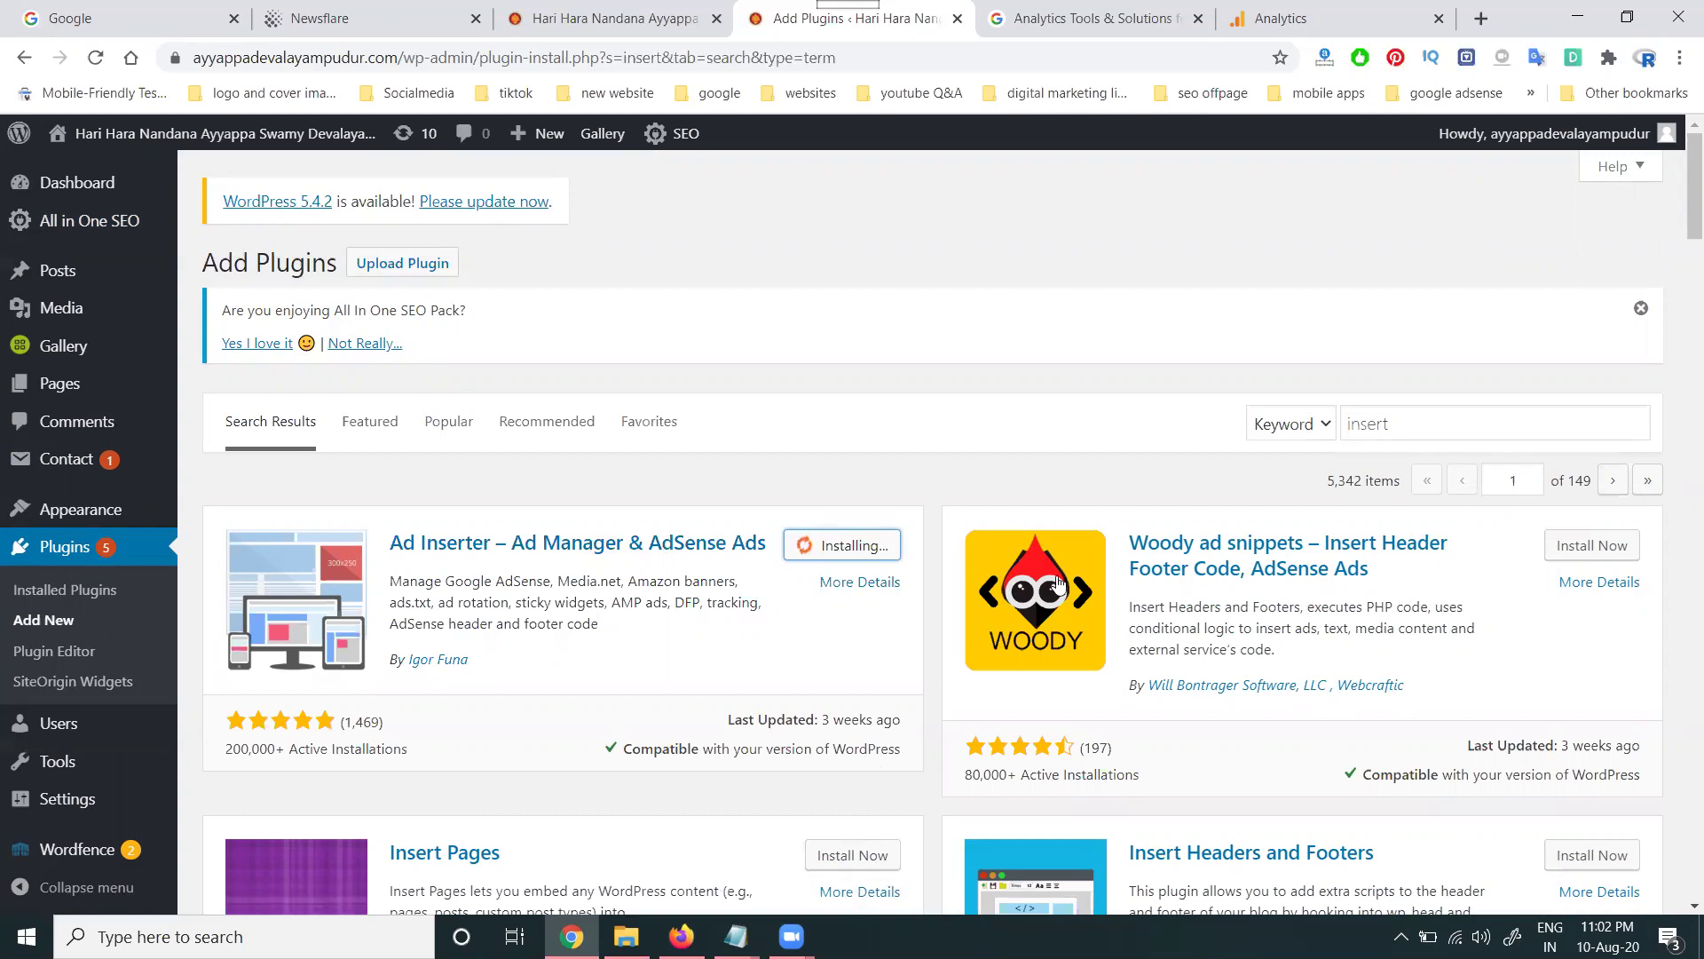
scroll(923, 546, down, 2)
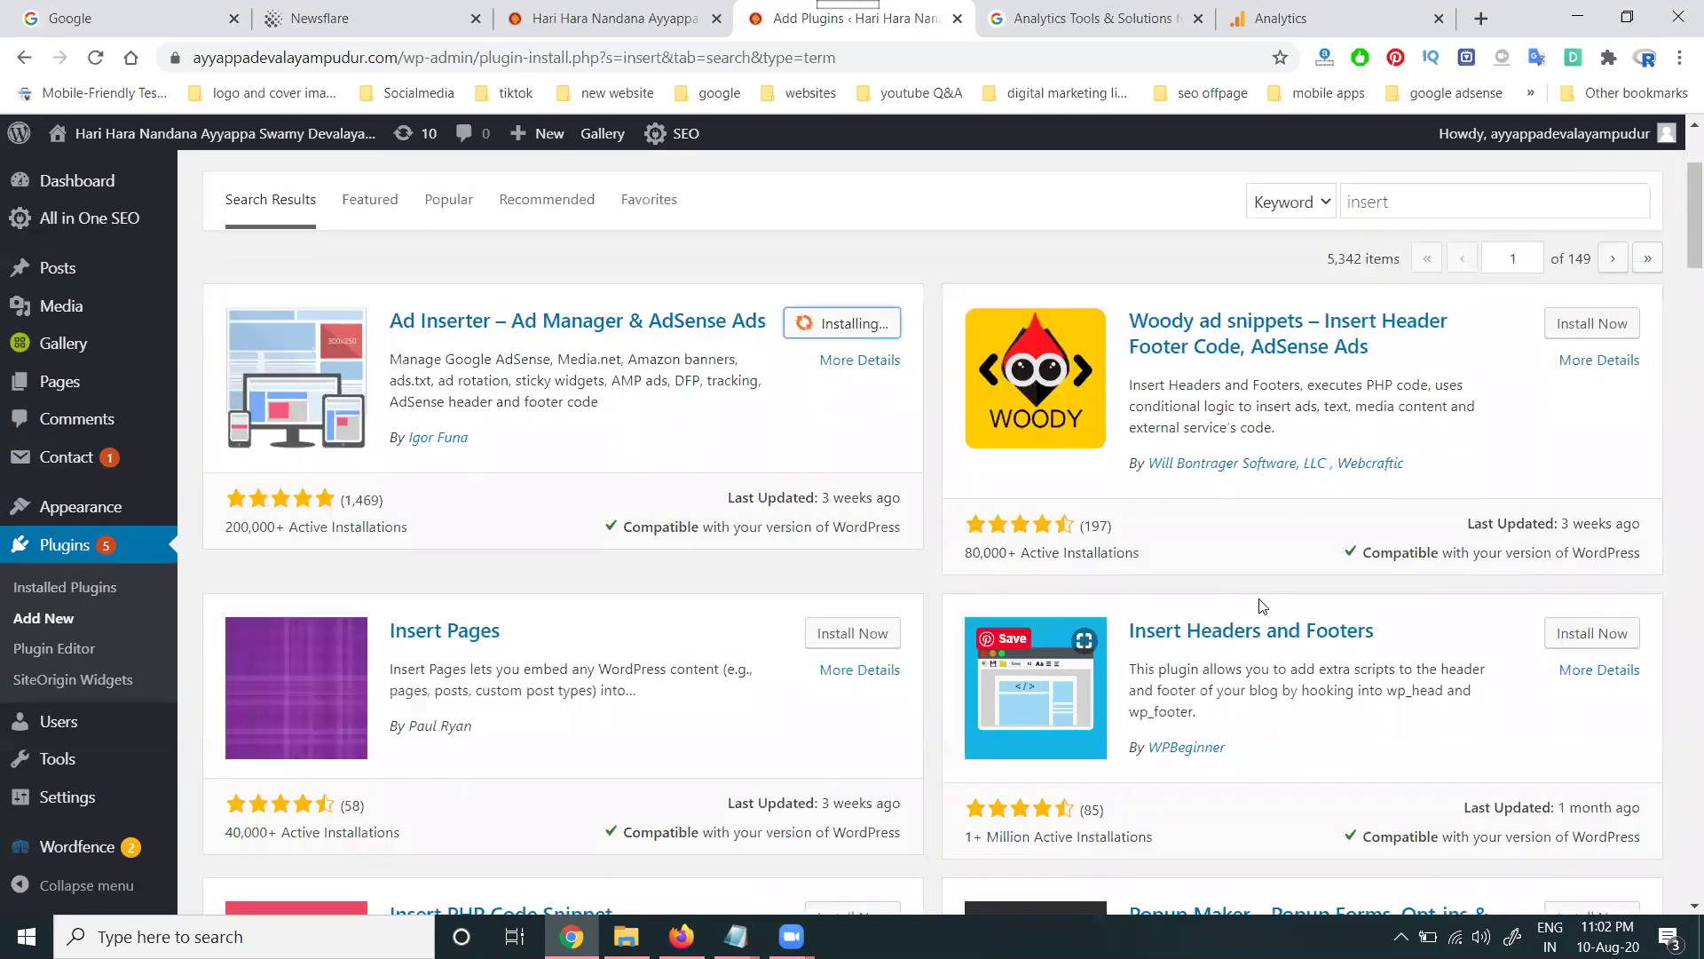
click(1569, 643)
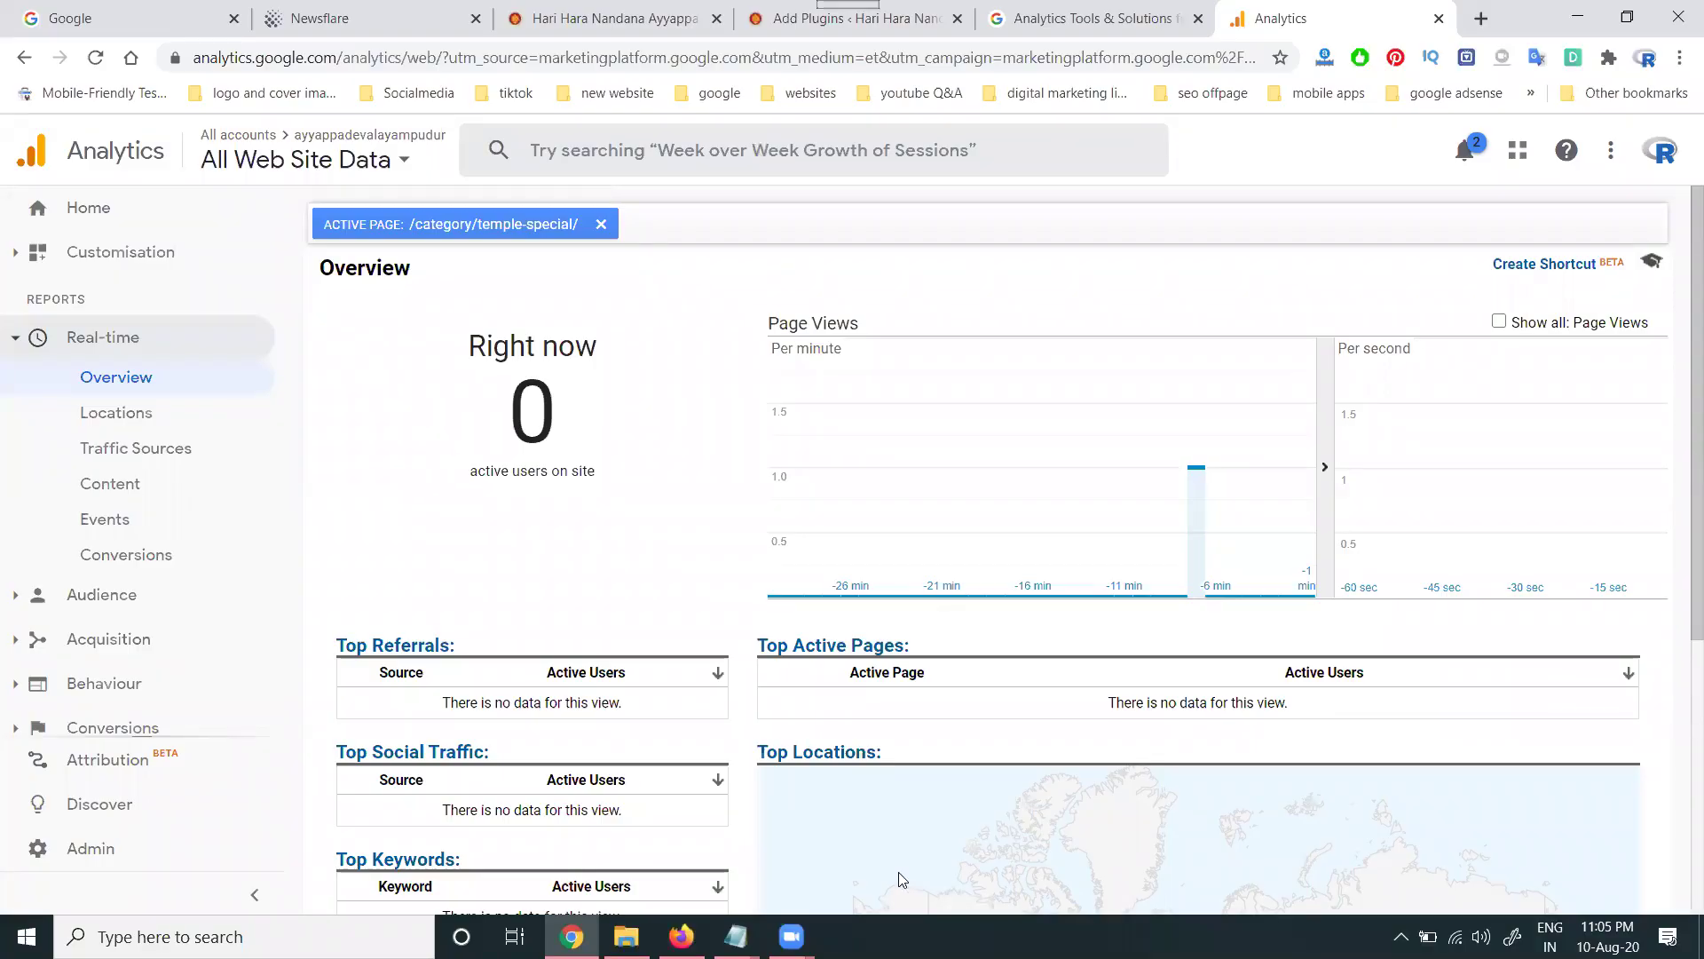
Step: Activate the Insert Headers and Footers plugin in WordPress
click(1593, 633)
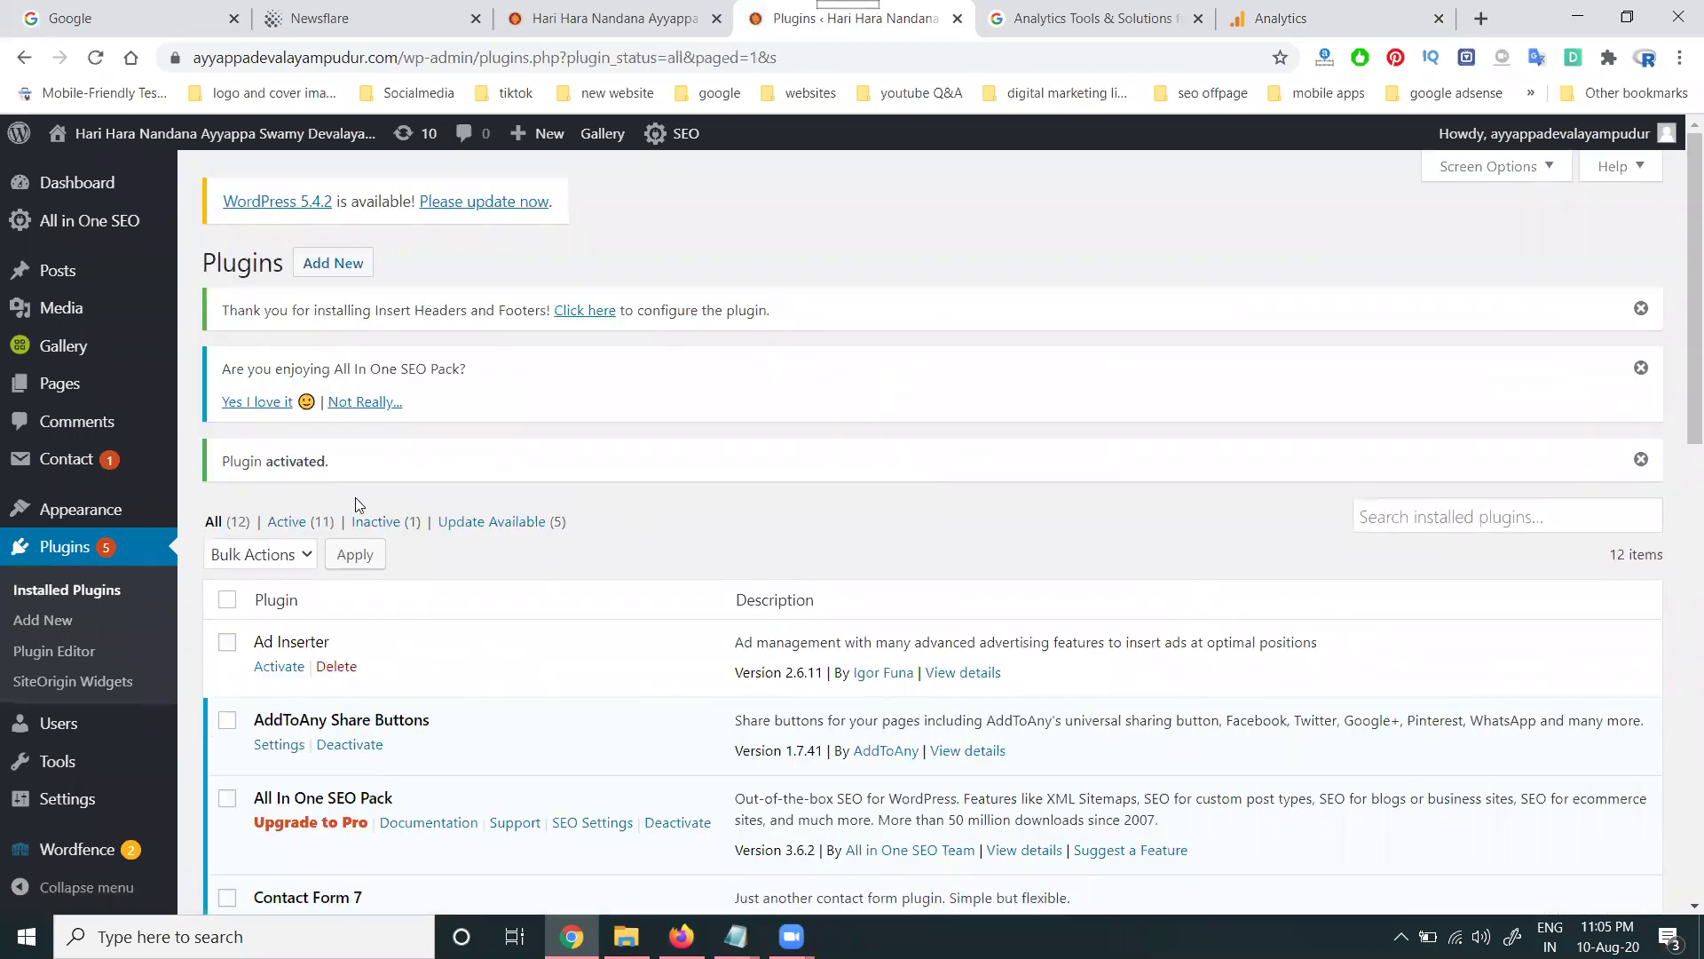
Step: Go to the Insert Headers and Footers settings page
scroll(76, 657, down, 1)
mouse_move(80, 797)
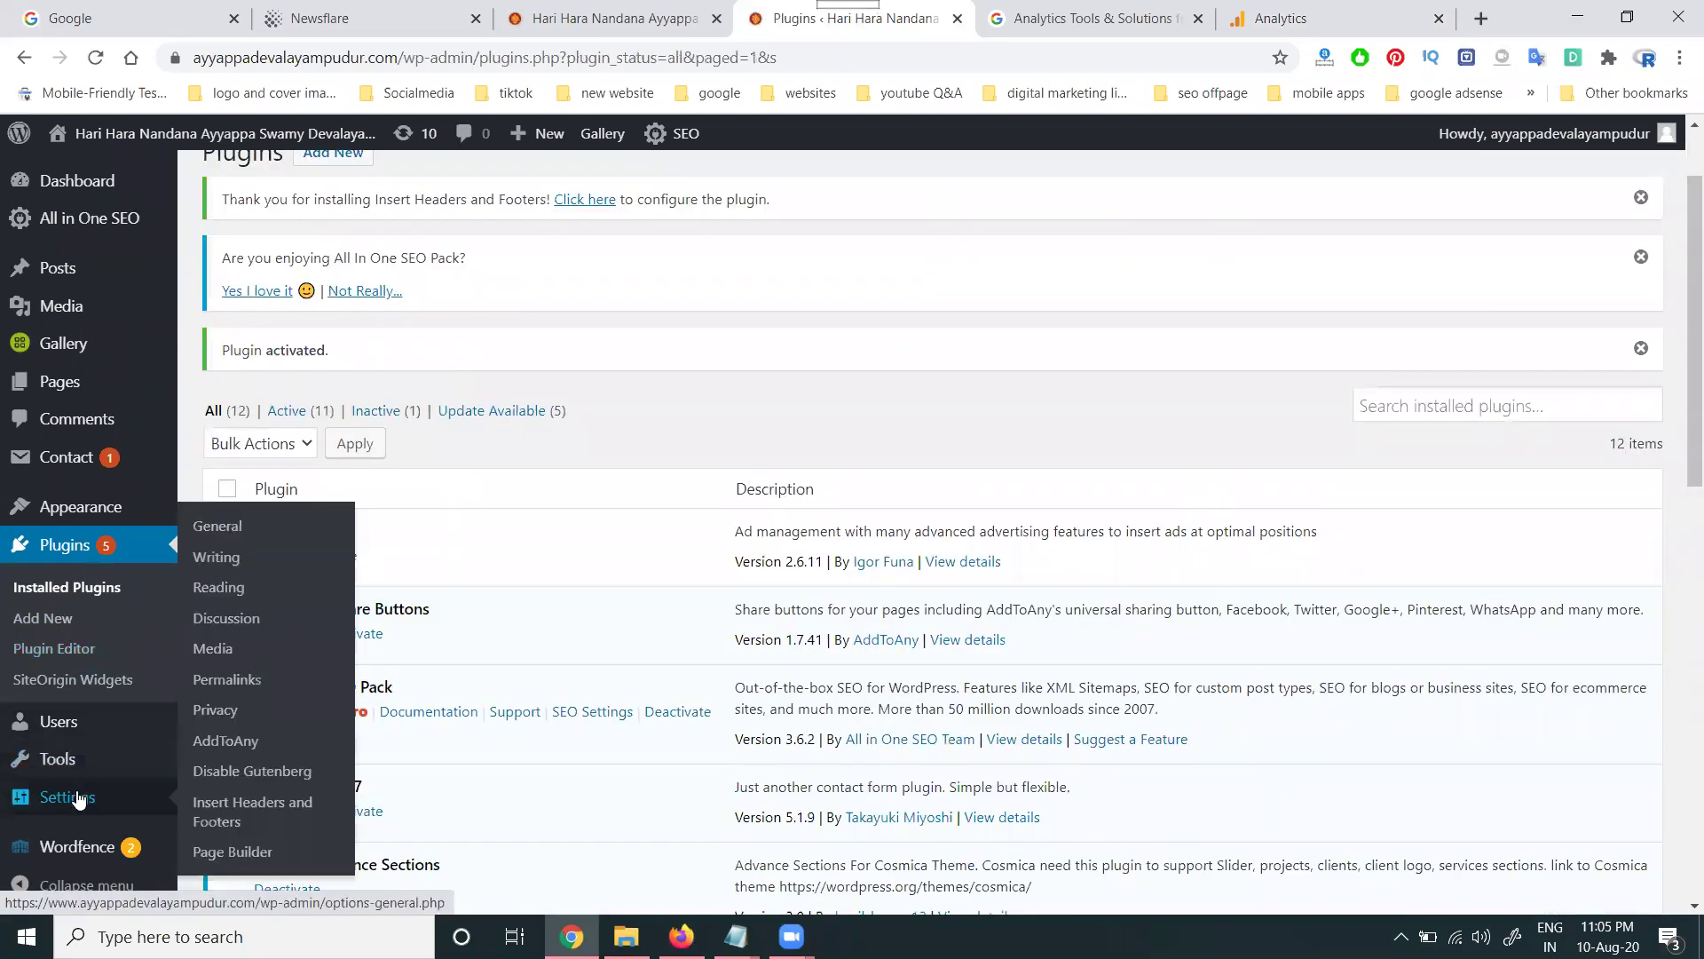
click(228, 813)
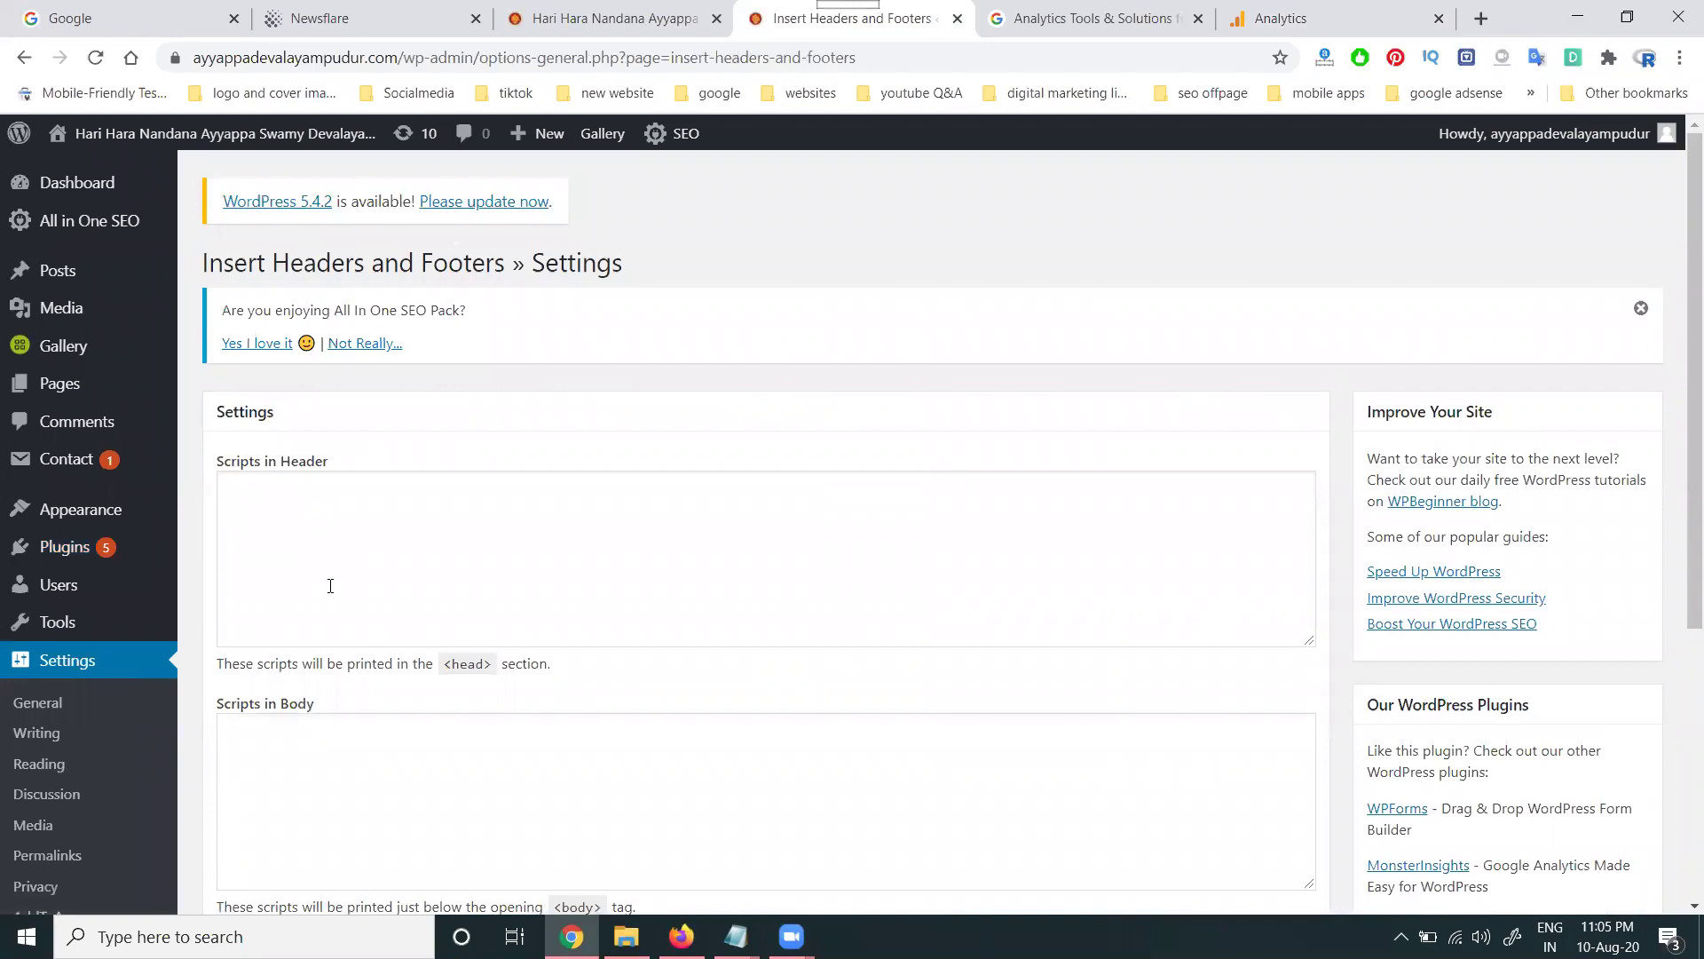
scroll(330, 586, down, 4)
scroll(340, 506, up, 3)
Step: Paste the gtag snippet into Scripts in Header and save, triggering Wordfence's 403 block
click(359, 394)
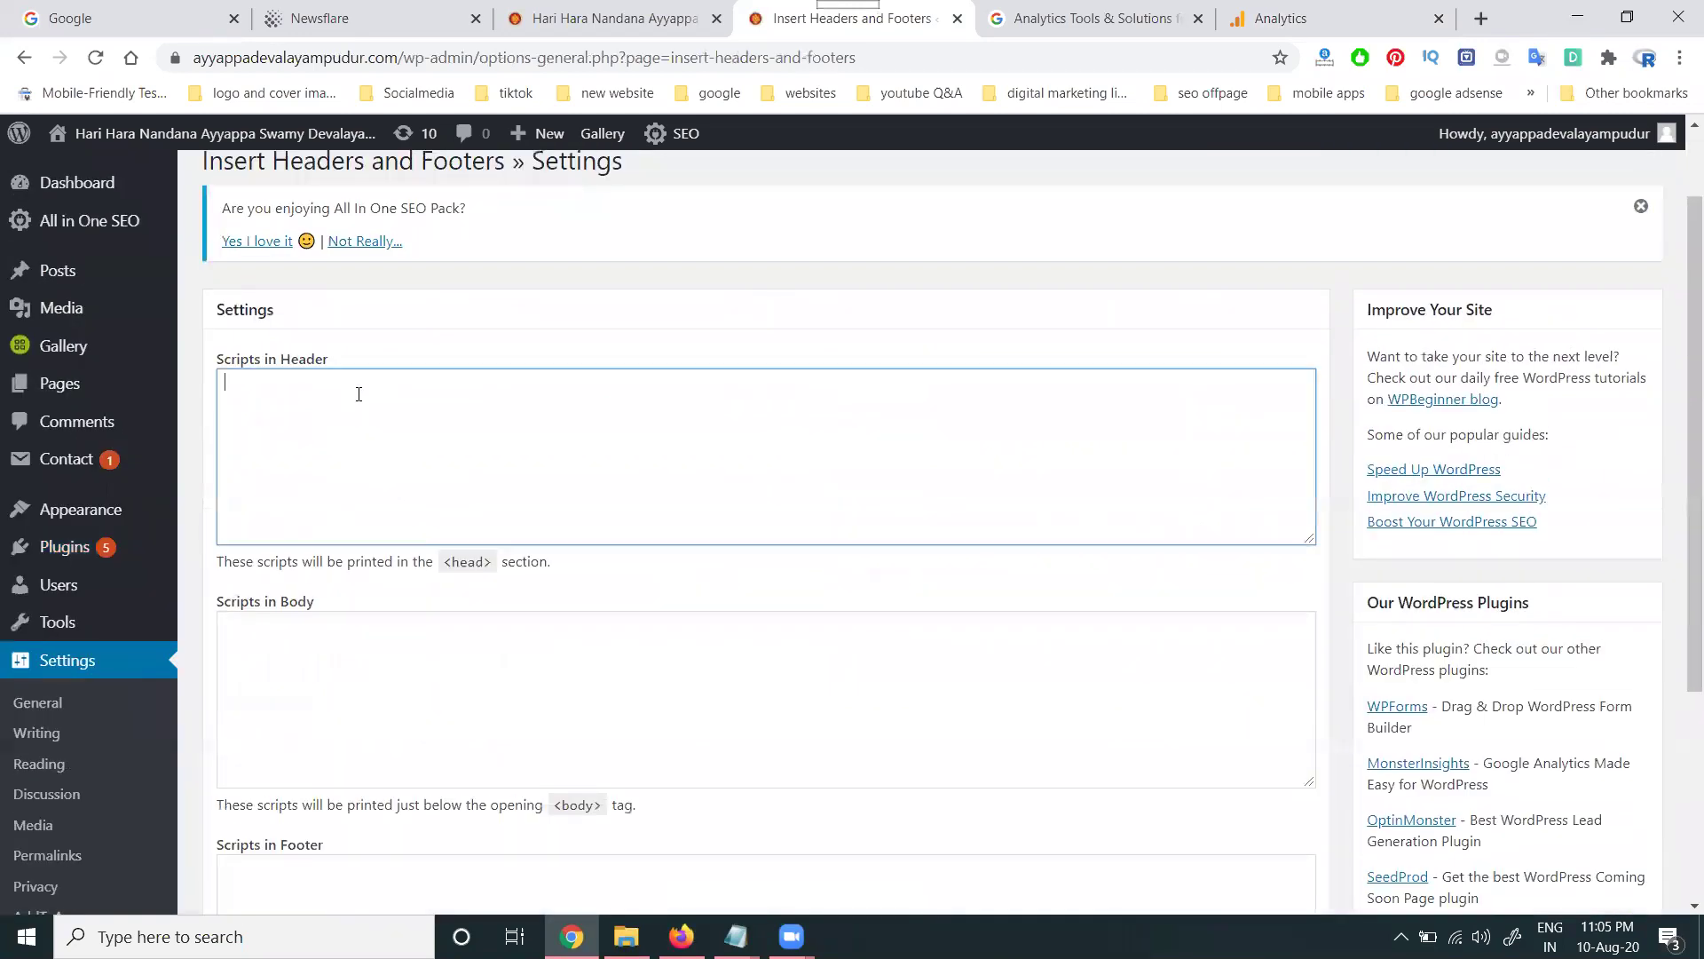
text(How To setup Google Analytics On Wordpress)
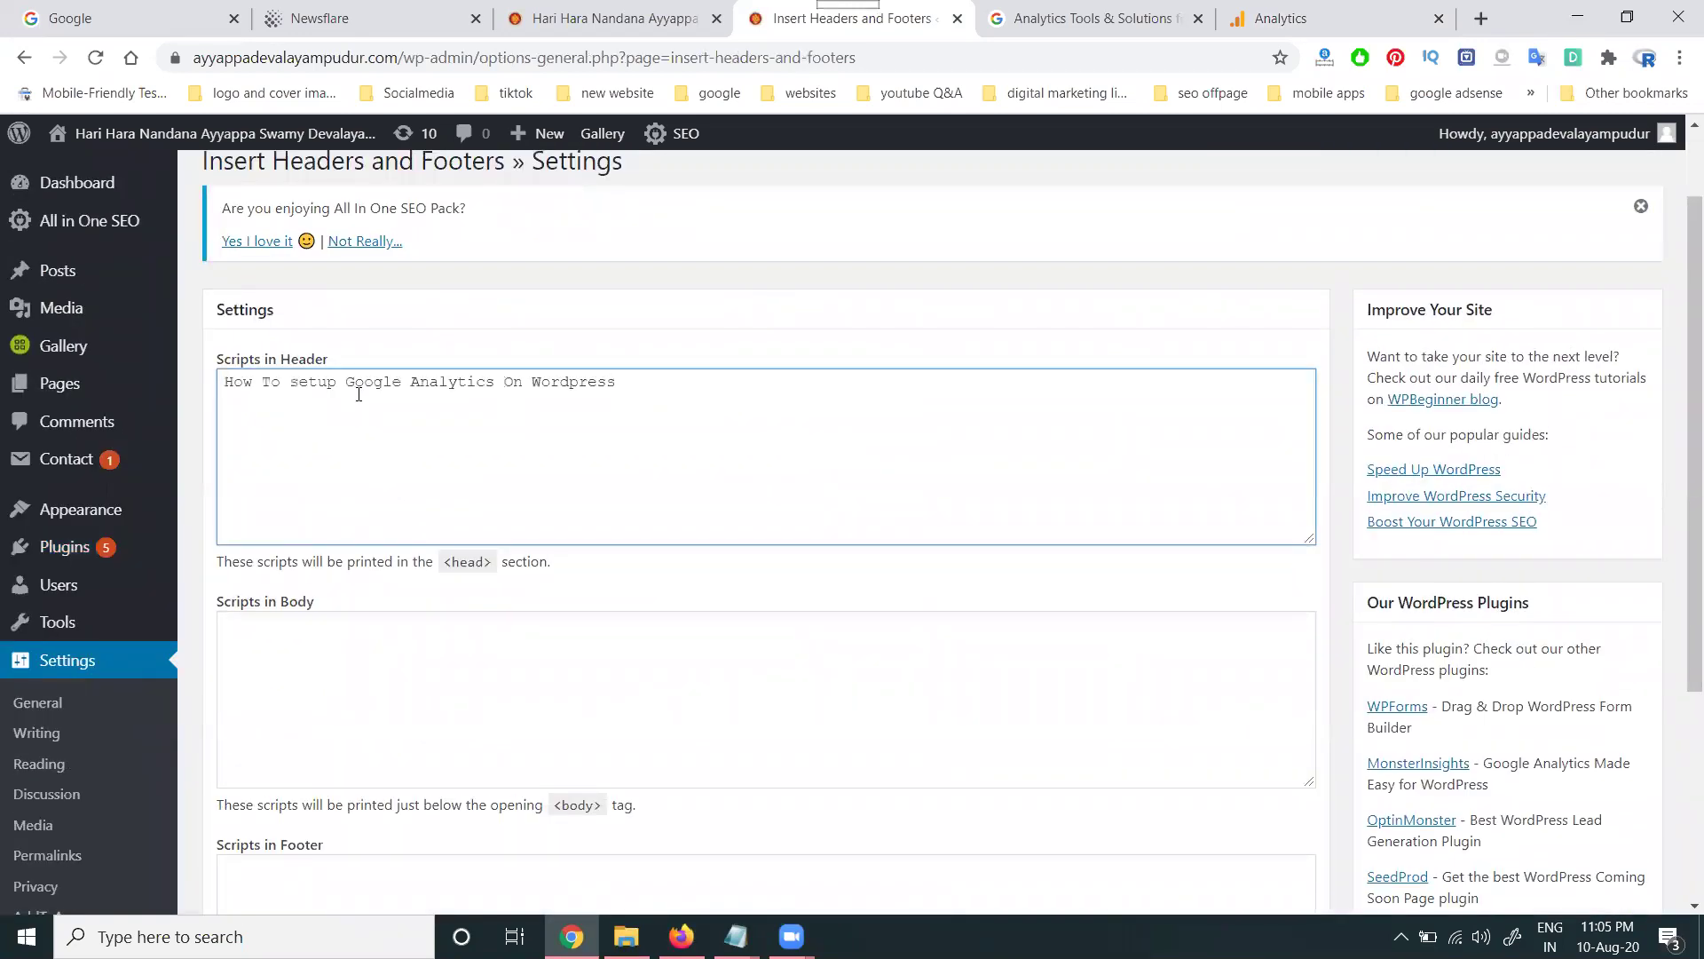
key(ctrl+z)
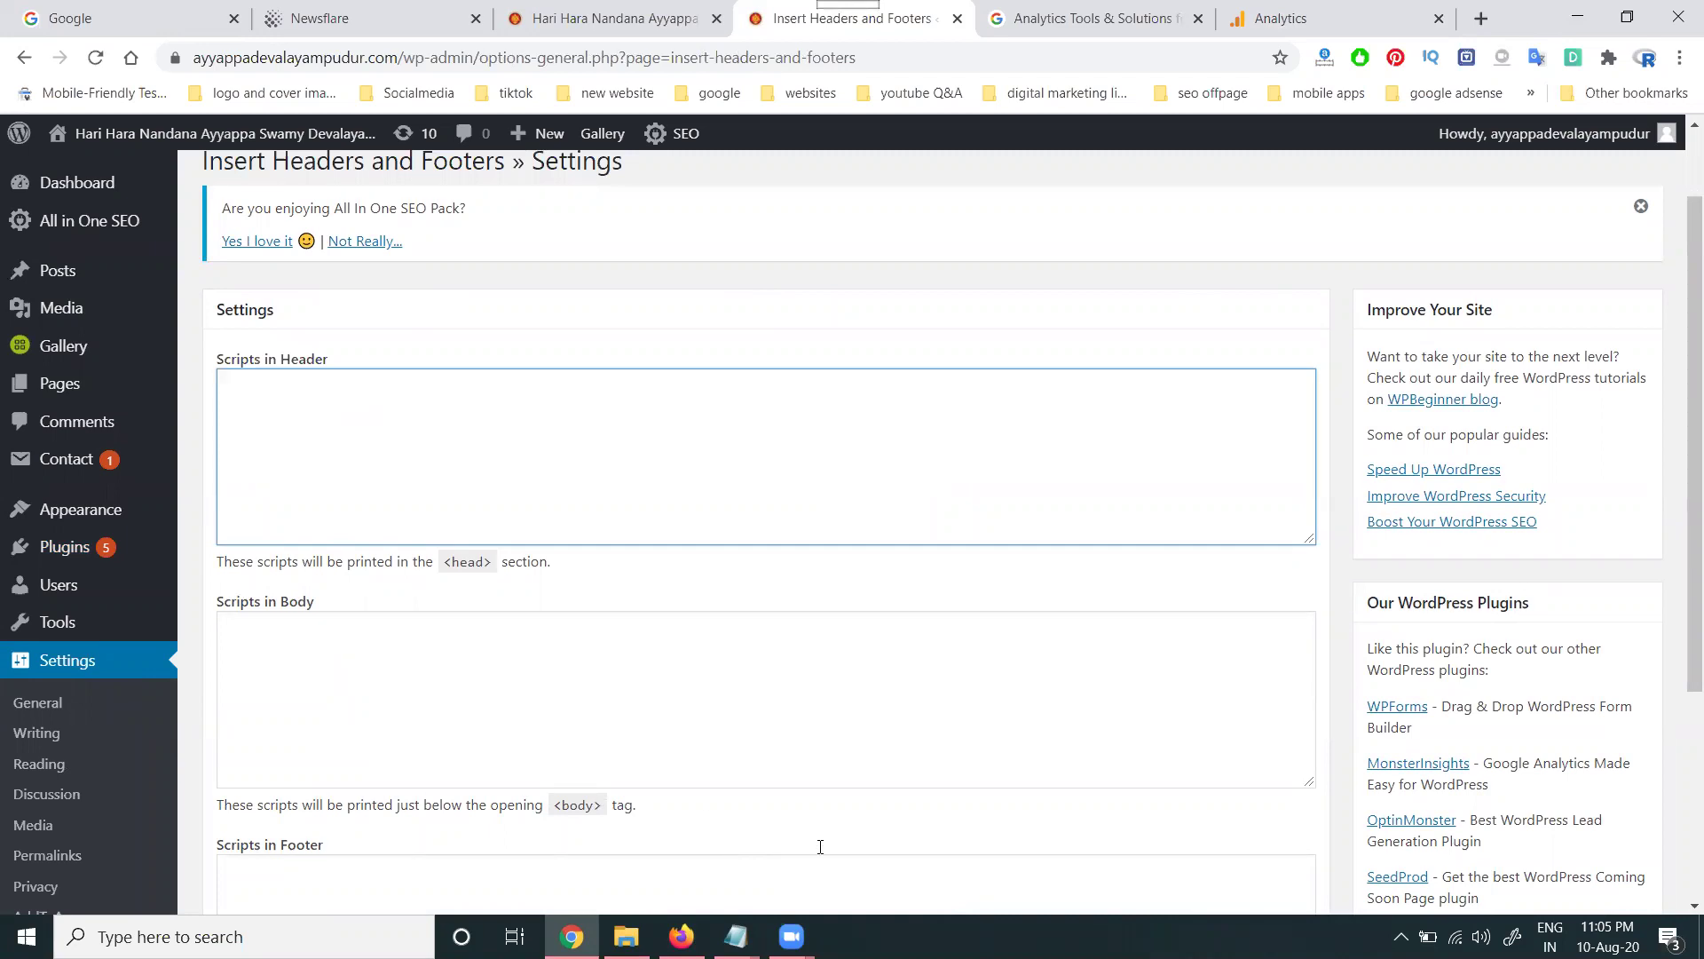
key(alt+Tab)
key(alt+Tab)
key(ctrl+v)
scroll(460, 504, down, 4)
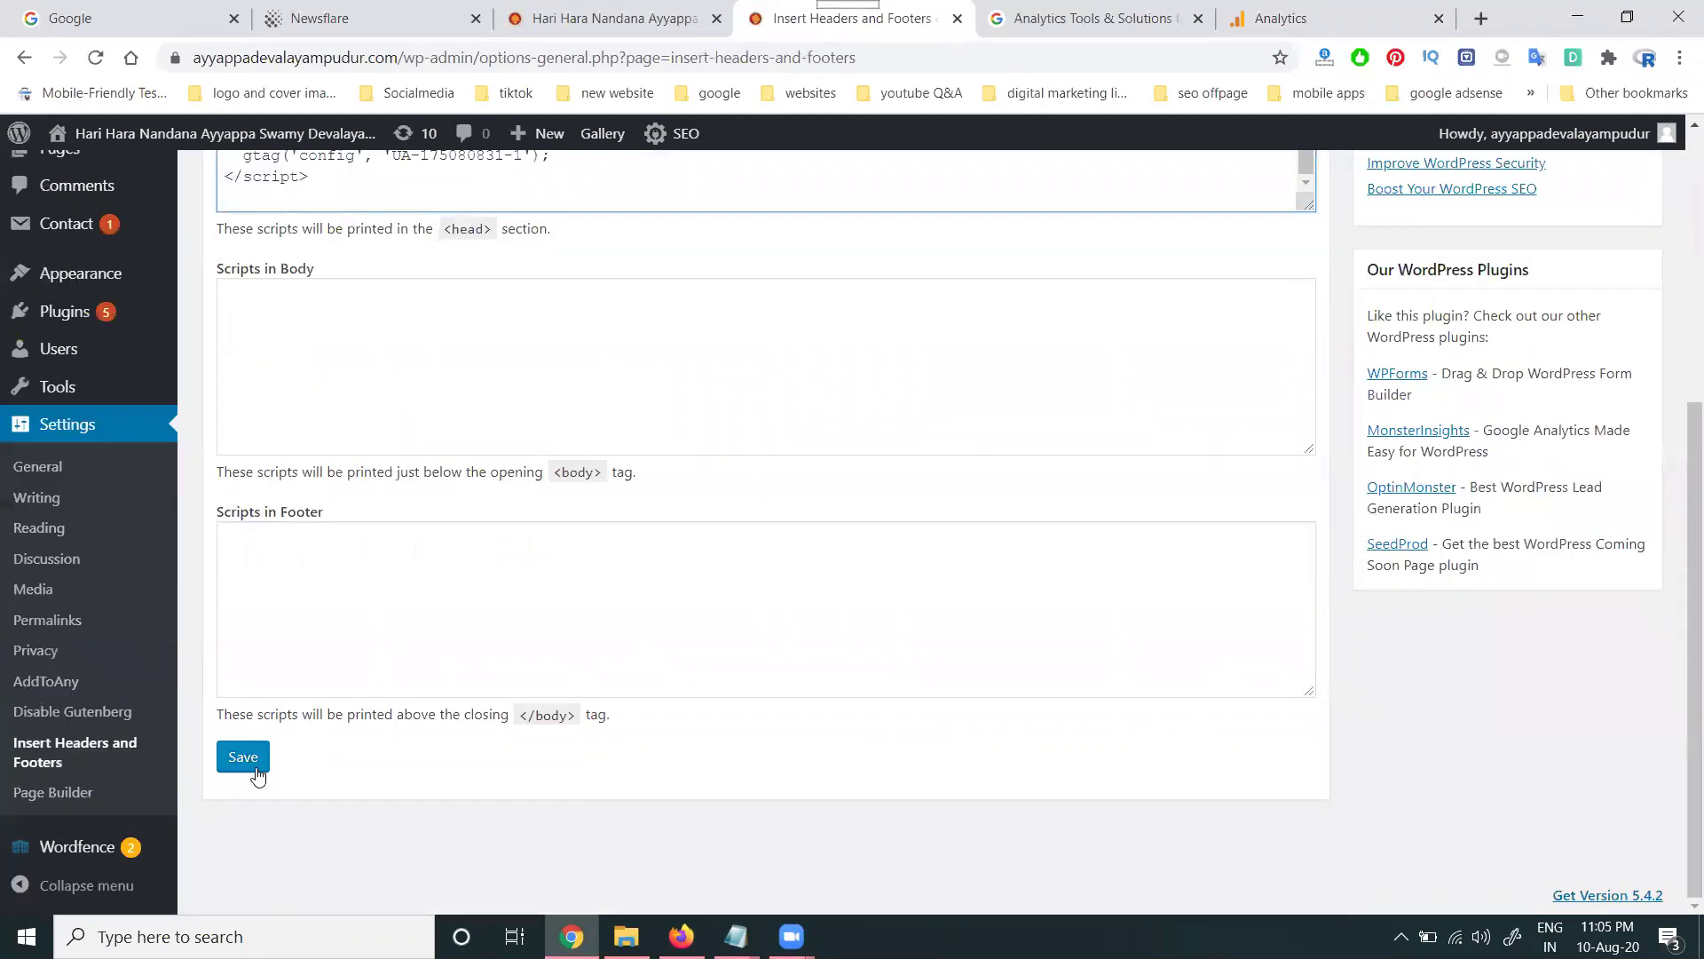
click(243, 757)
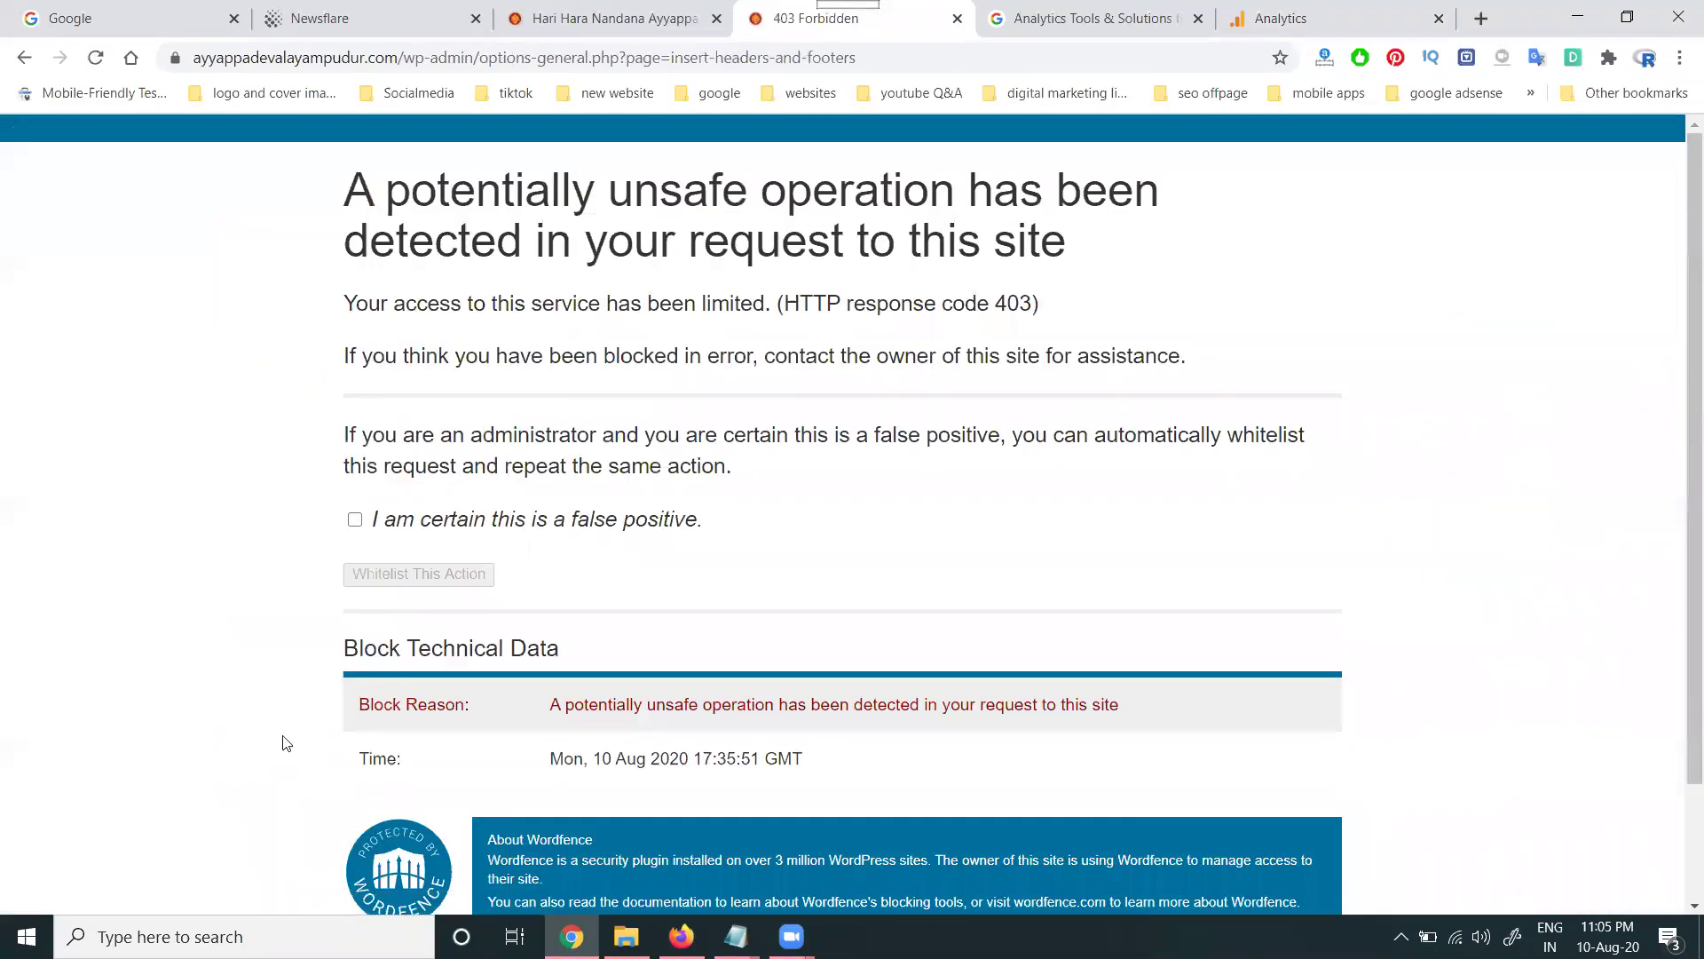
Step: Mark the Wordfence block as a false positive and save the header scripts again
click(358, 522)
scroll(379, 549, down, 2)
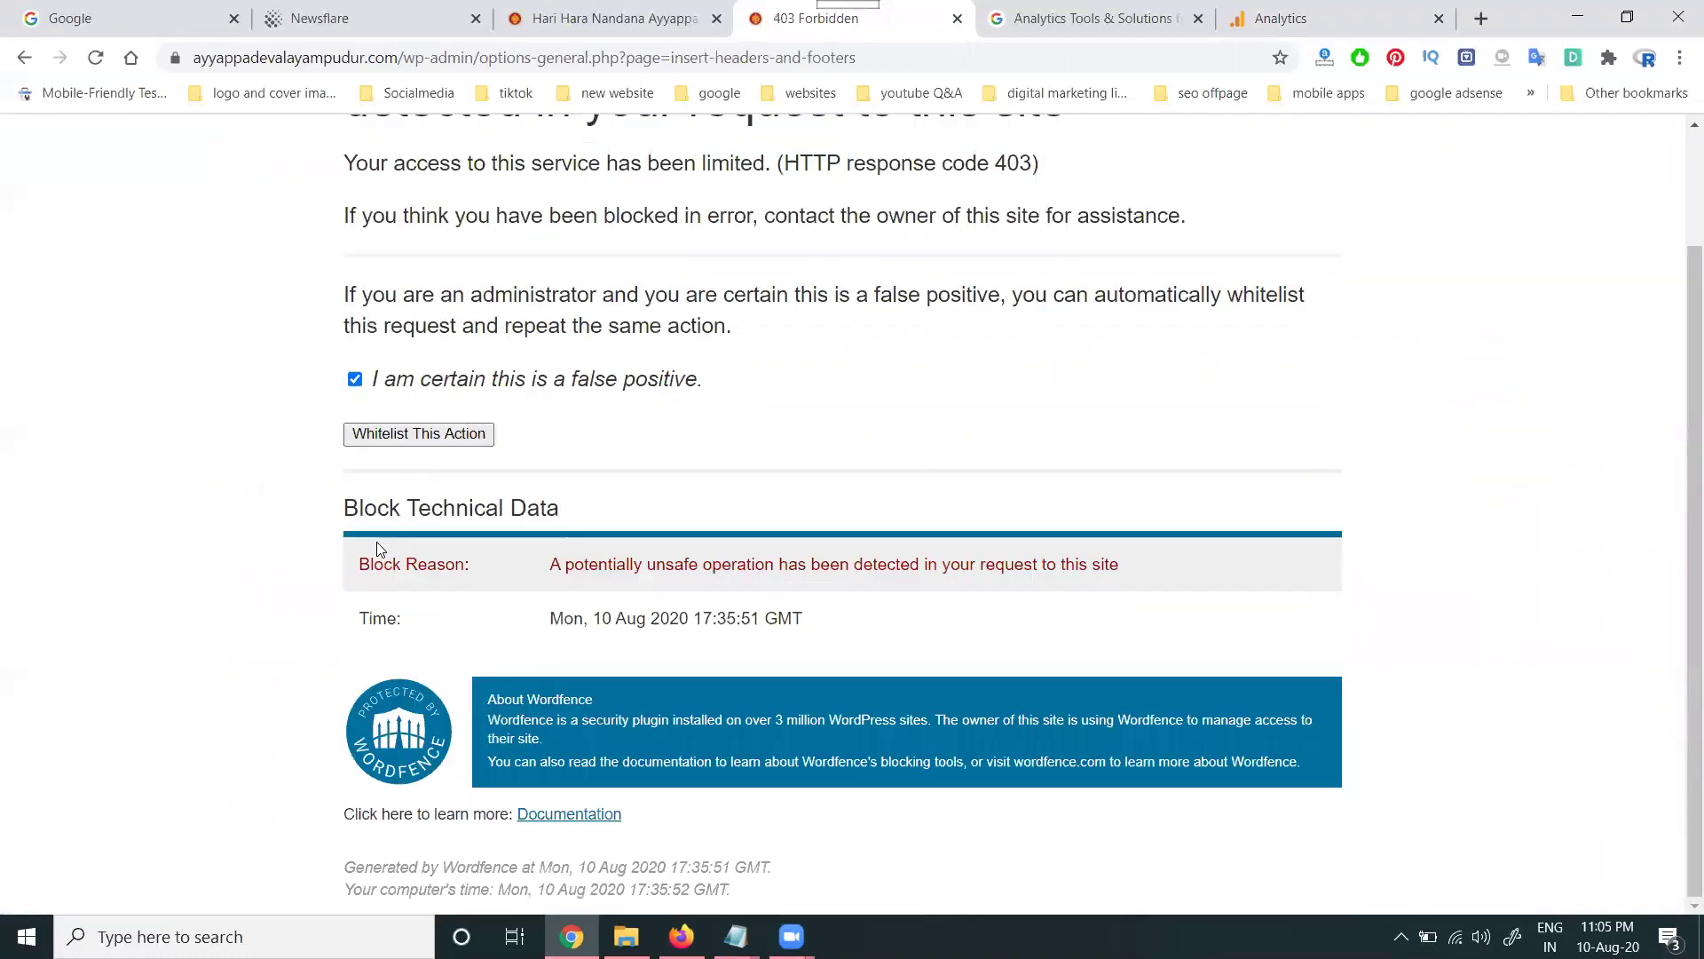
scroll(379, 549, up, 2)
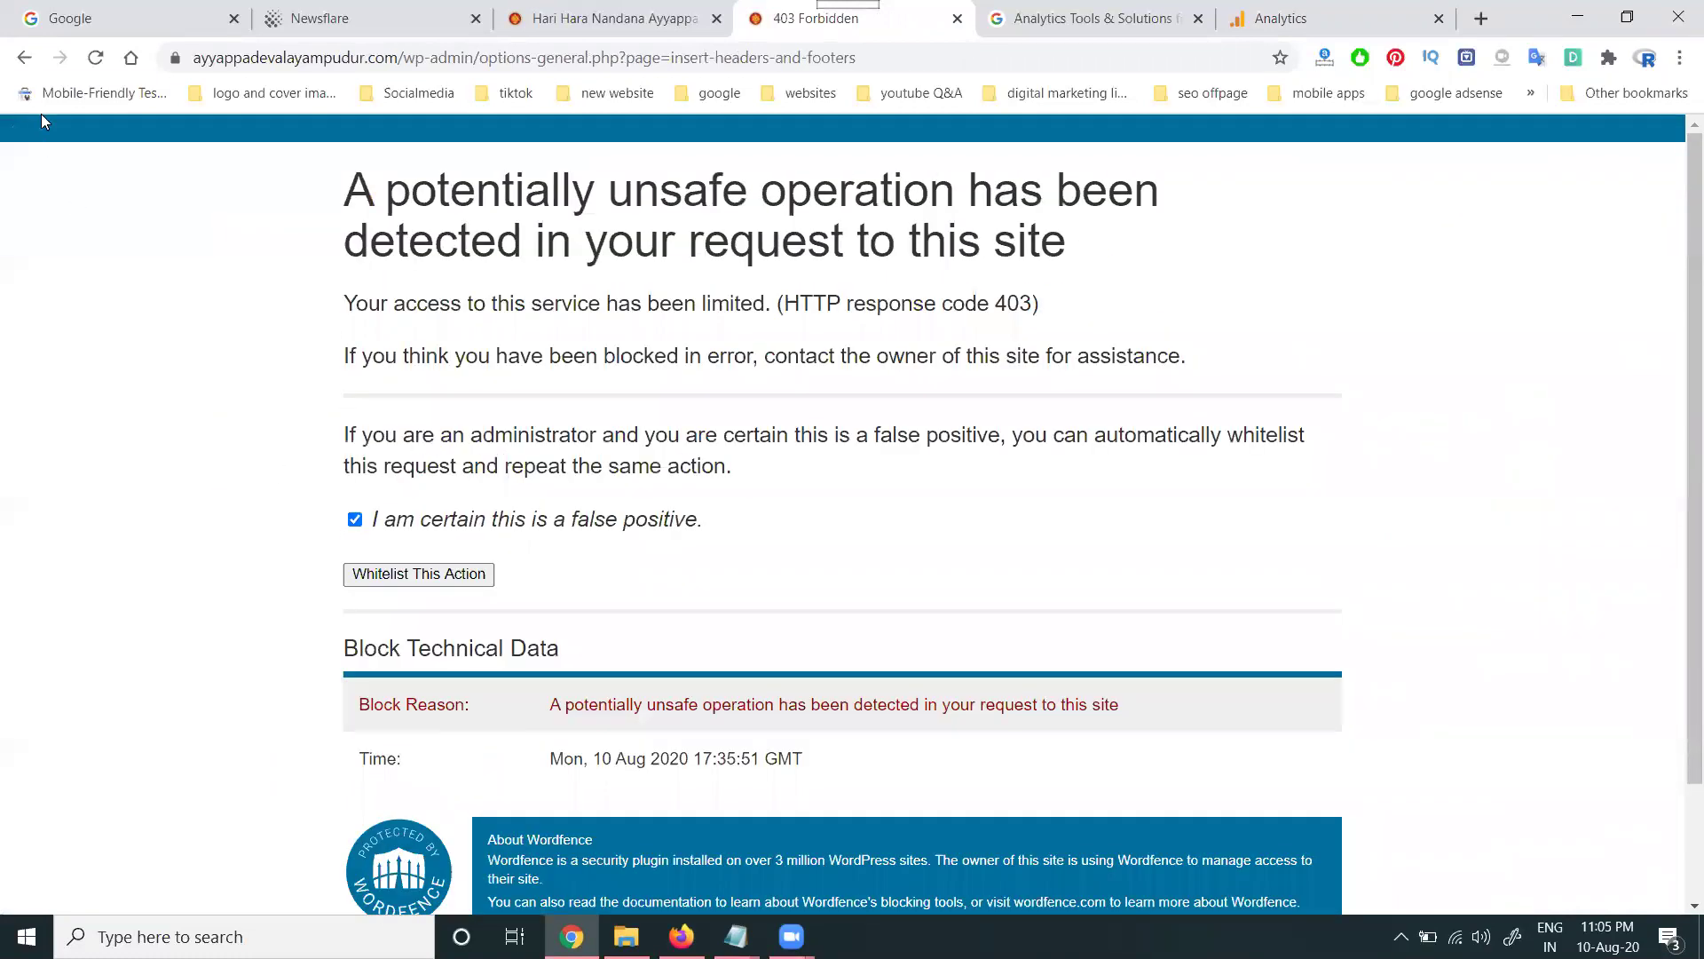
click(26, 61)
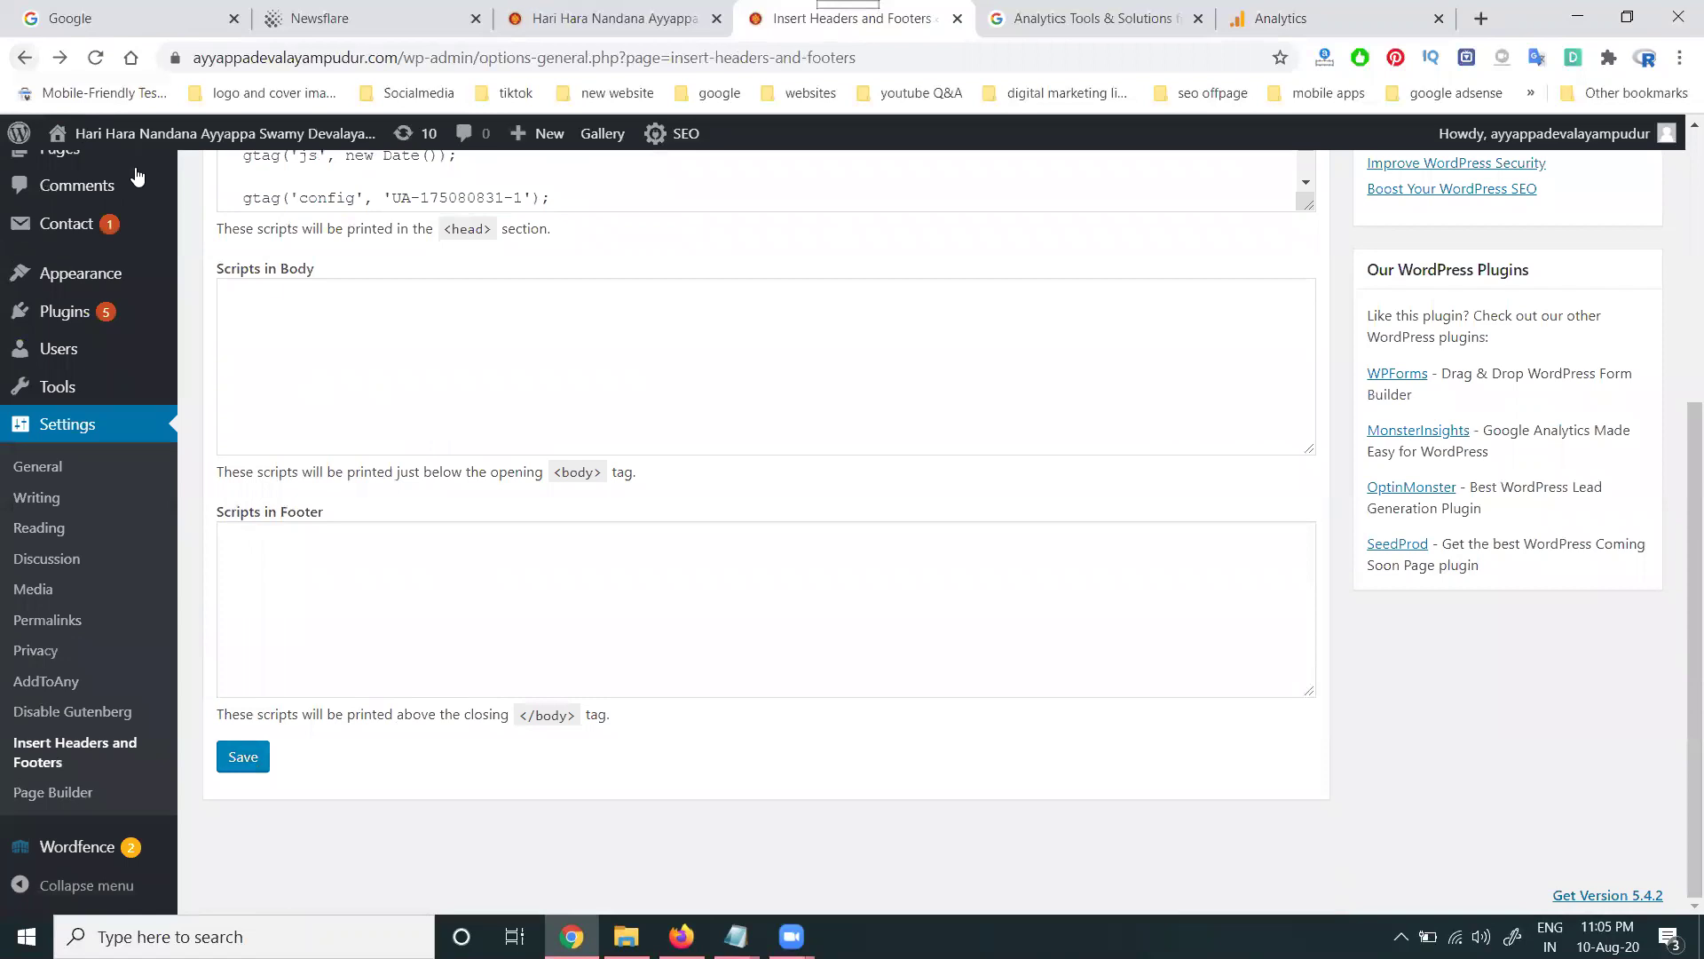
click(244, 756)
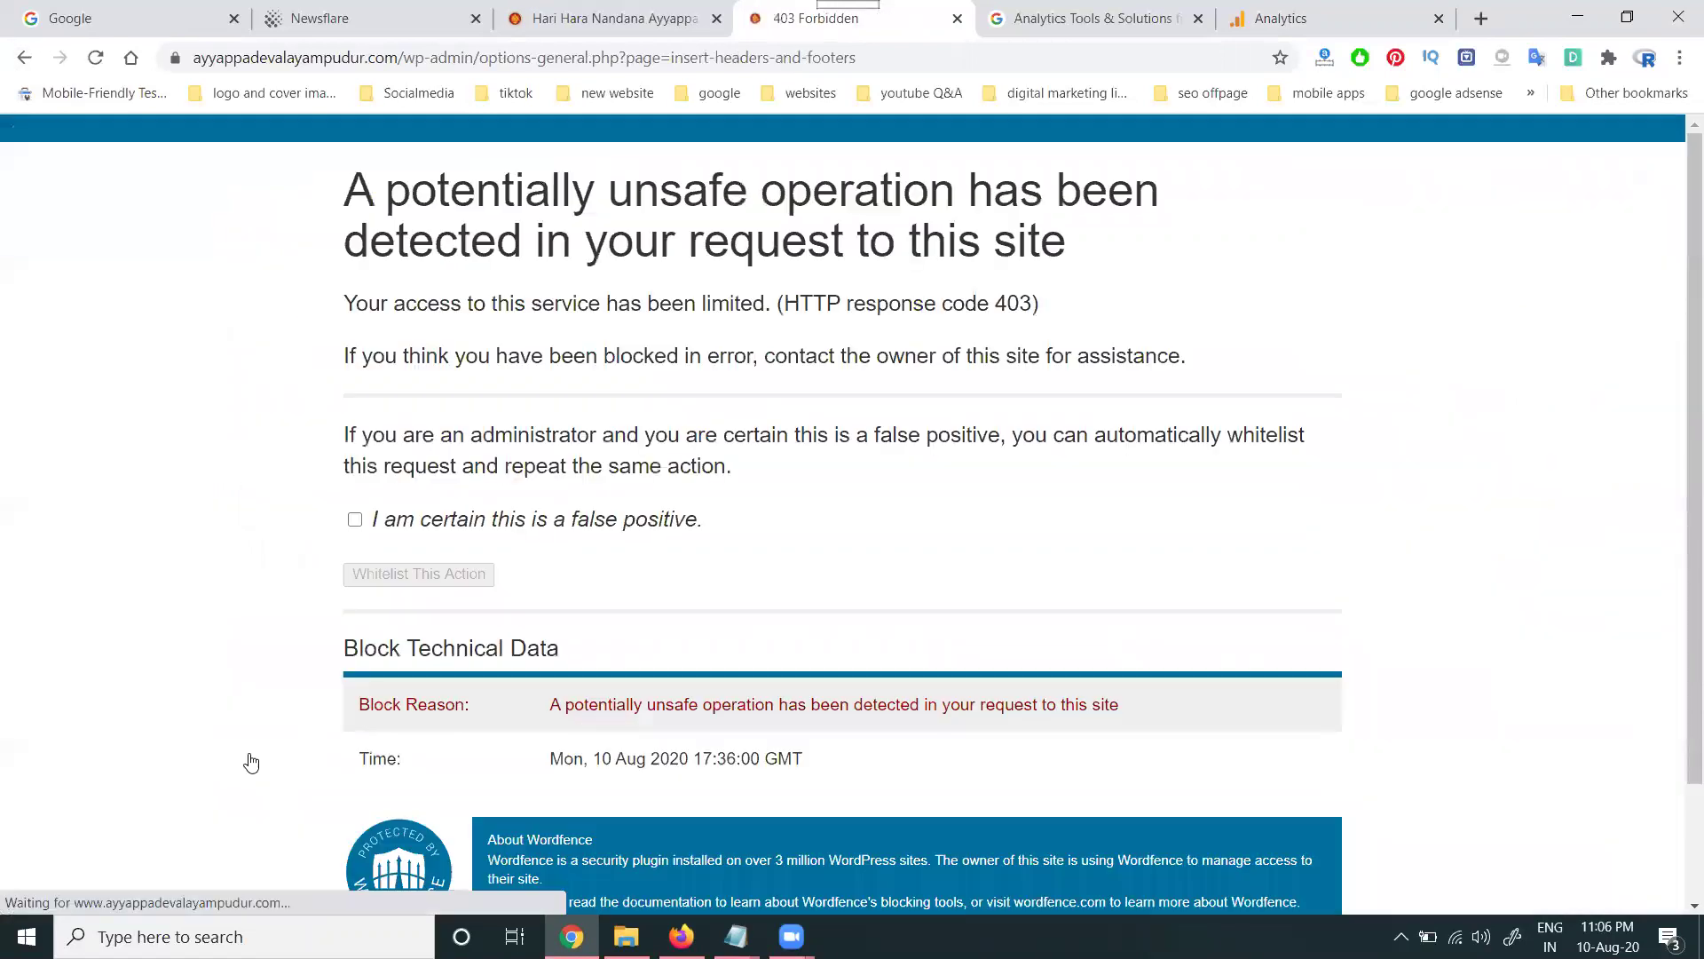
click(24, 58)
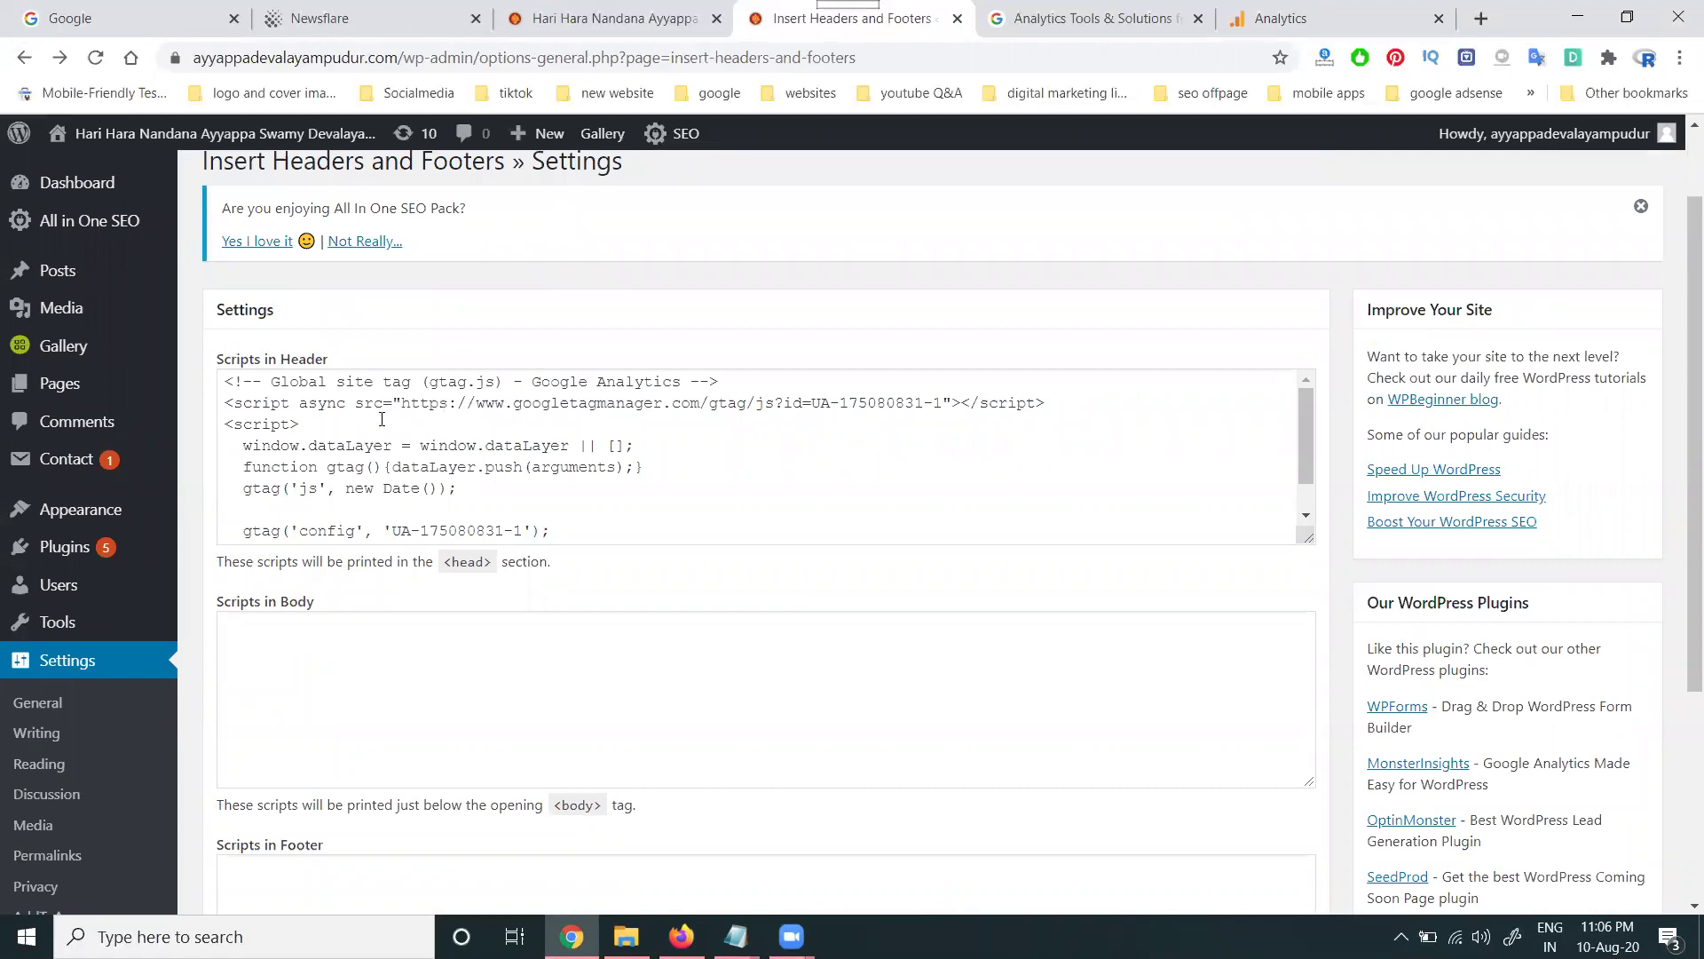
Step: Load the temple homepage, then see Real-time Overview still at 0 active users
click(662, 17)
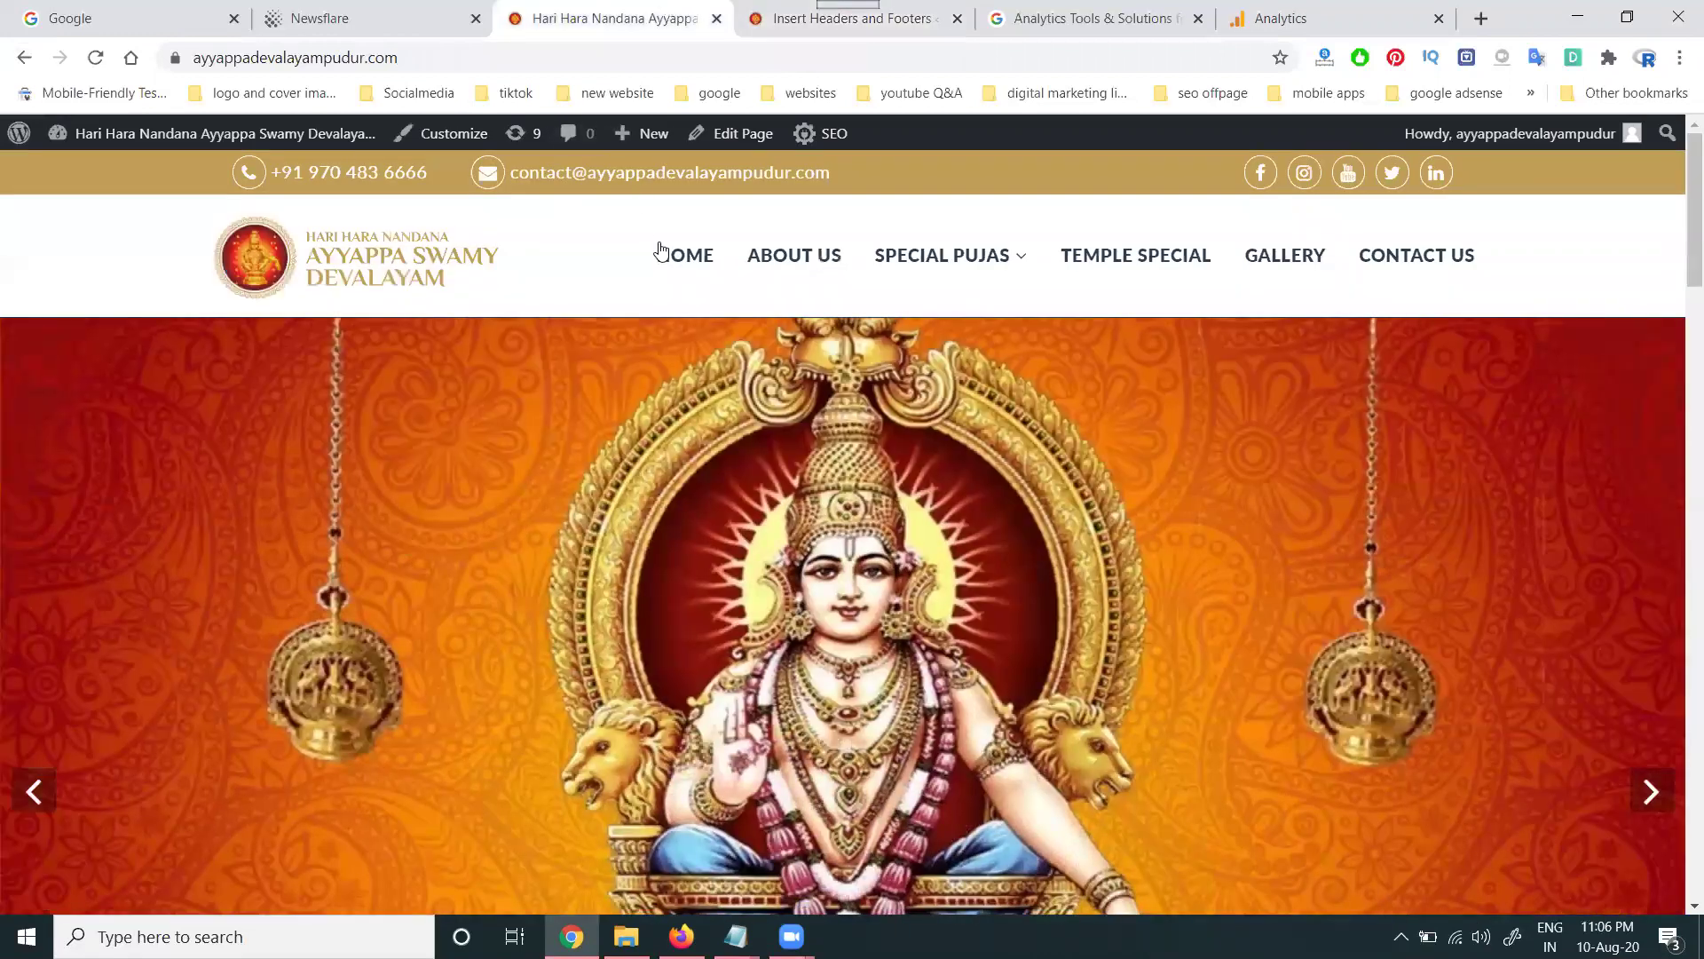
click(1324, 18)
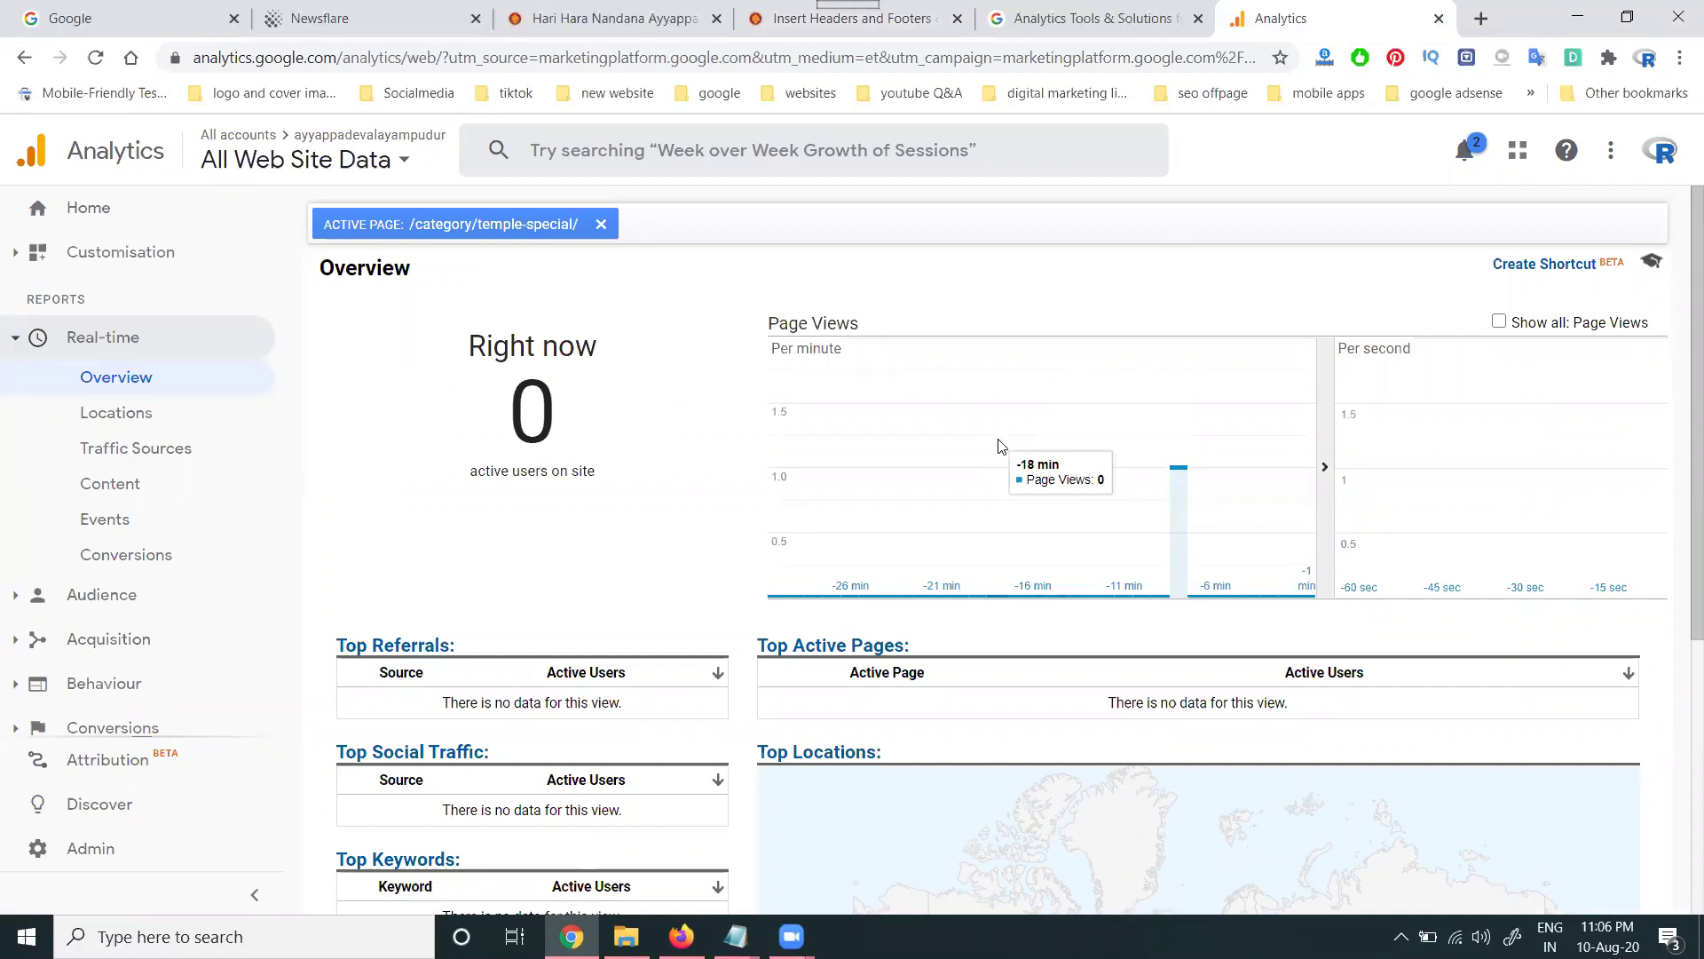
Step: Remove the temple-special page filter so real-time shows 2 active users, then bring back the Notepad gtag snippet
click(601, 224)
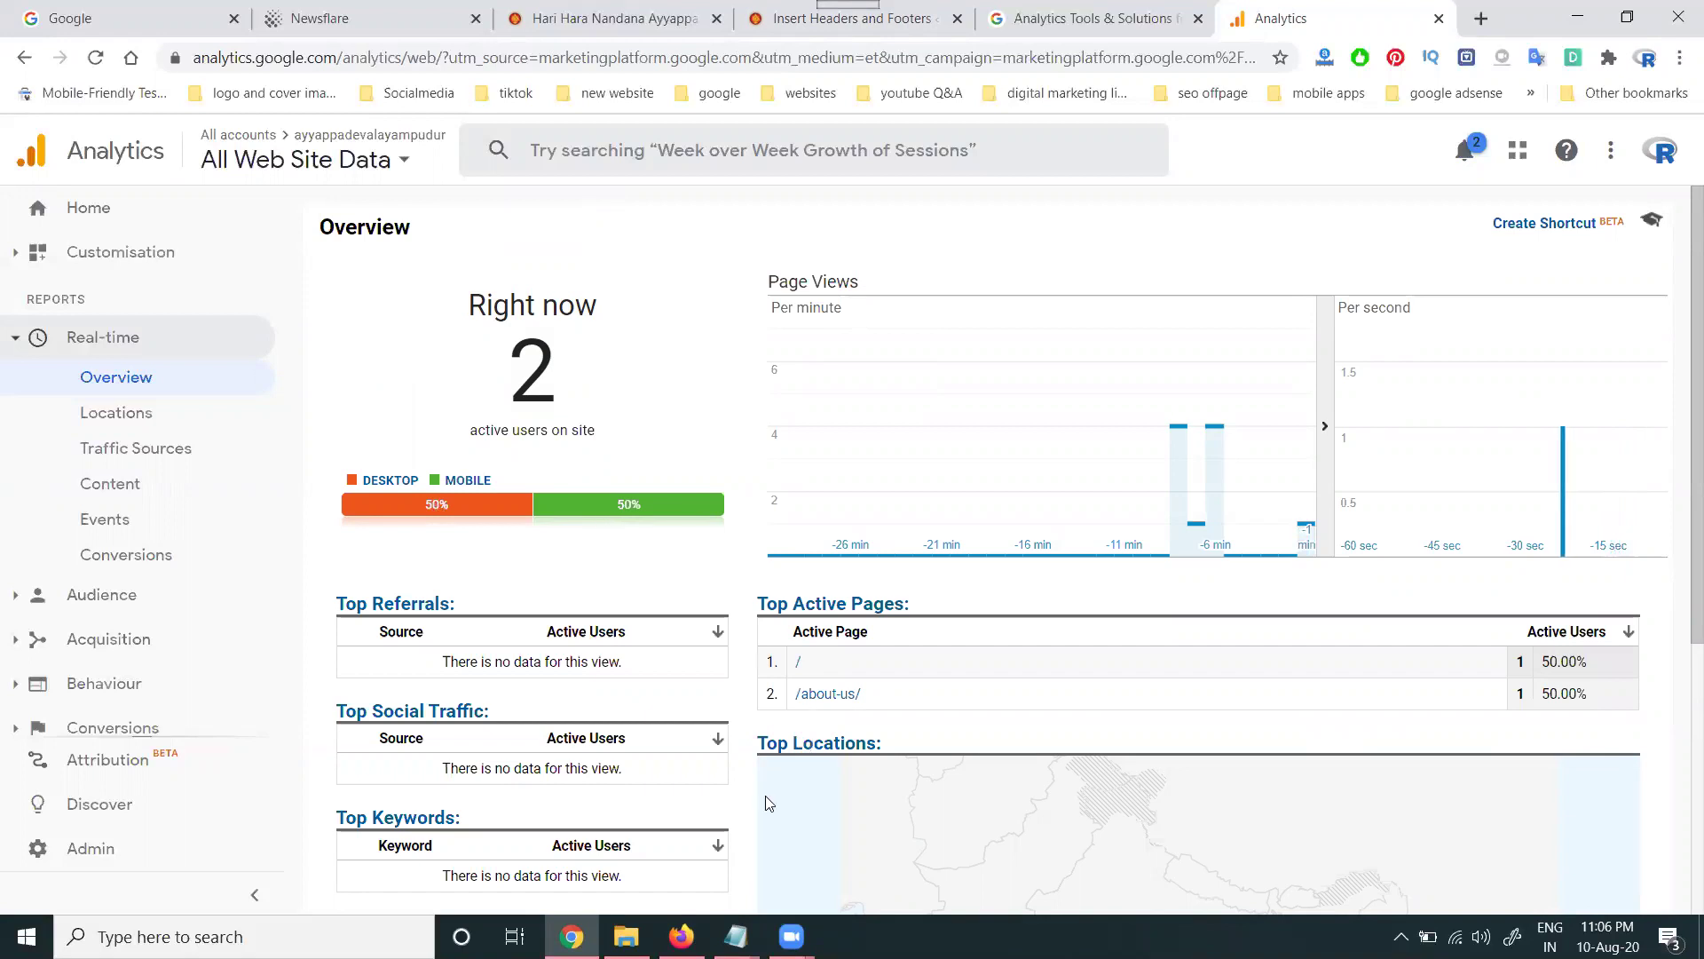
key(alt+Tab)
Step: Search the temple homepage's page source for the Analytics tracking ID from Notepad, finding one match on line 25
double_click(712, 478)
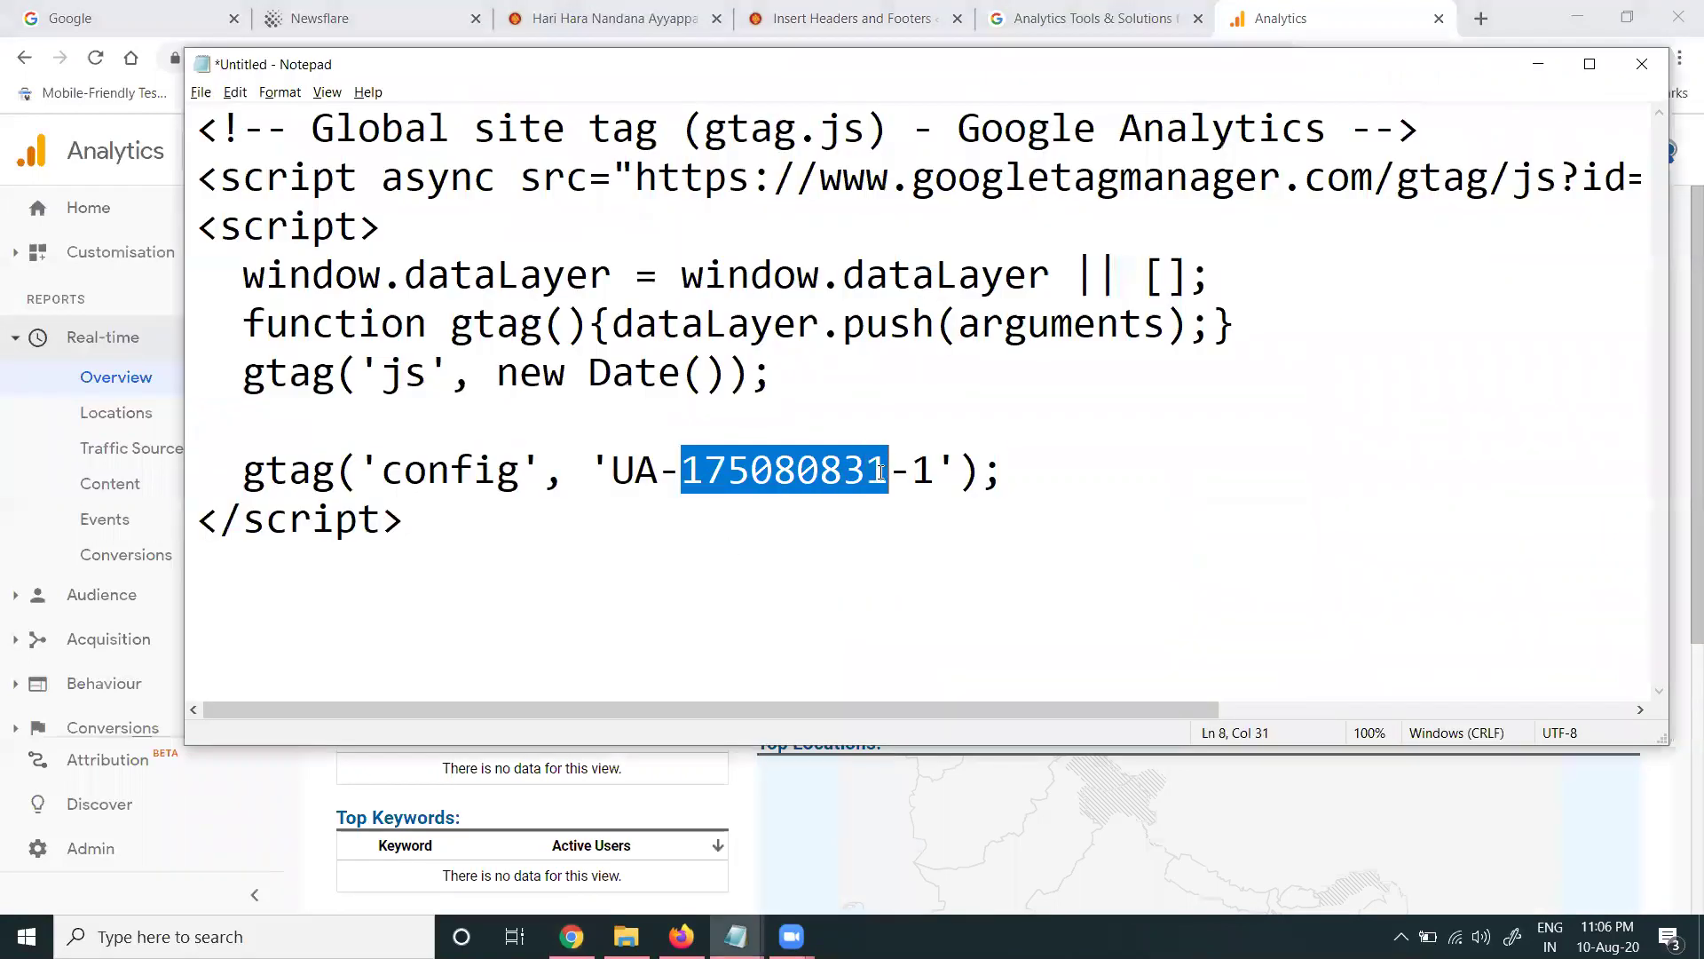
click(1545, 67)
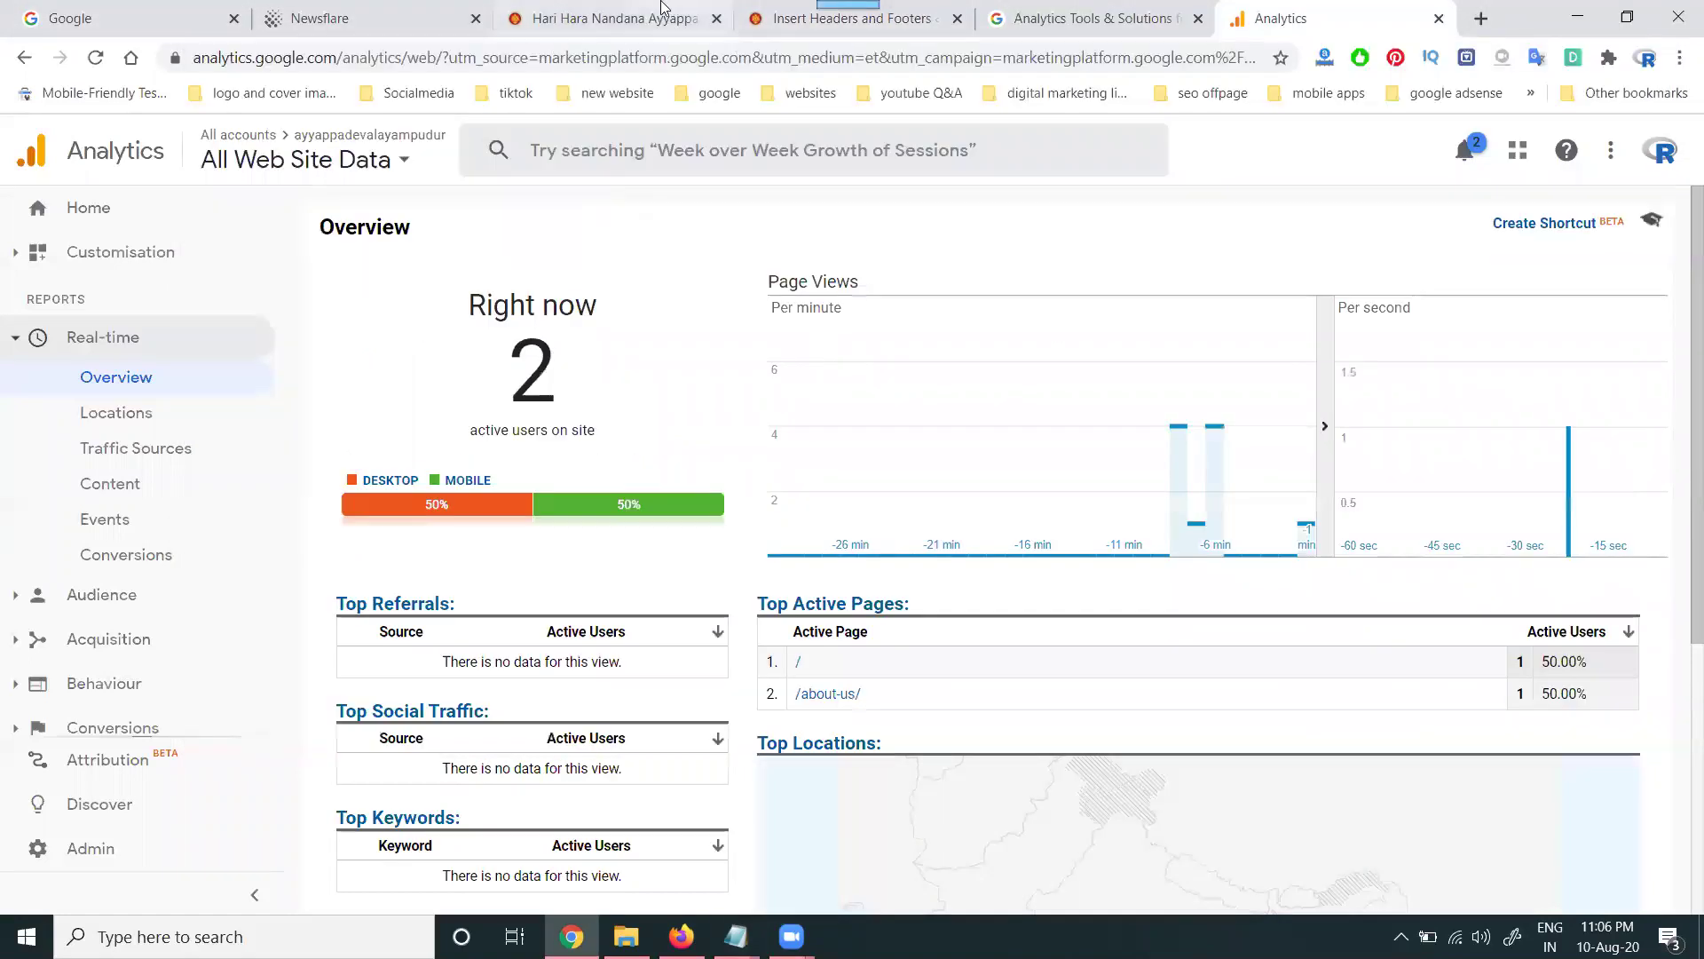
click(662, 9)
key(ctrl+u)
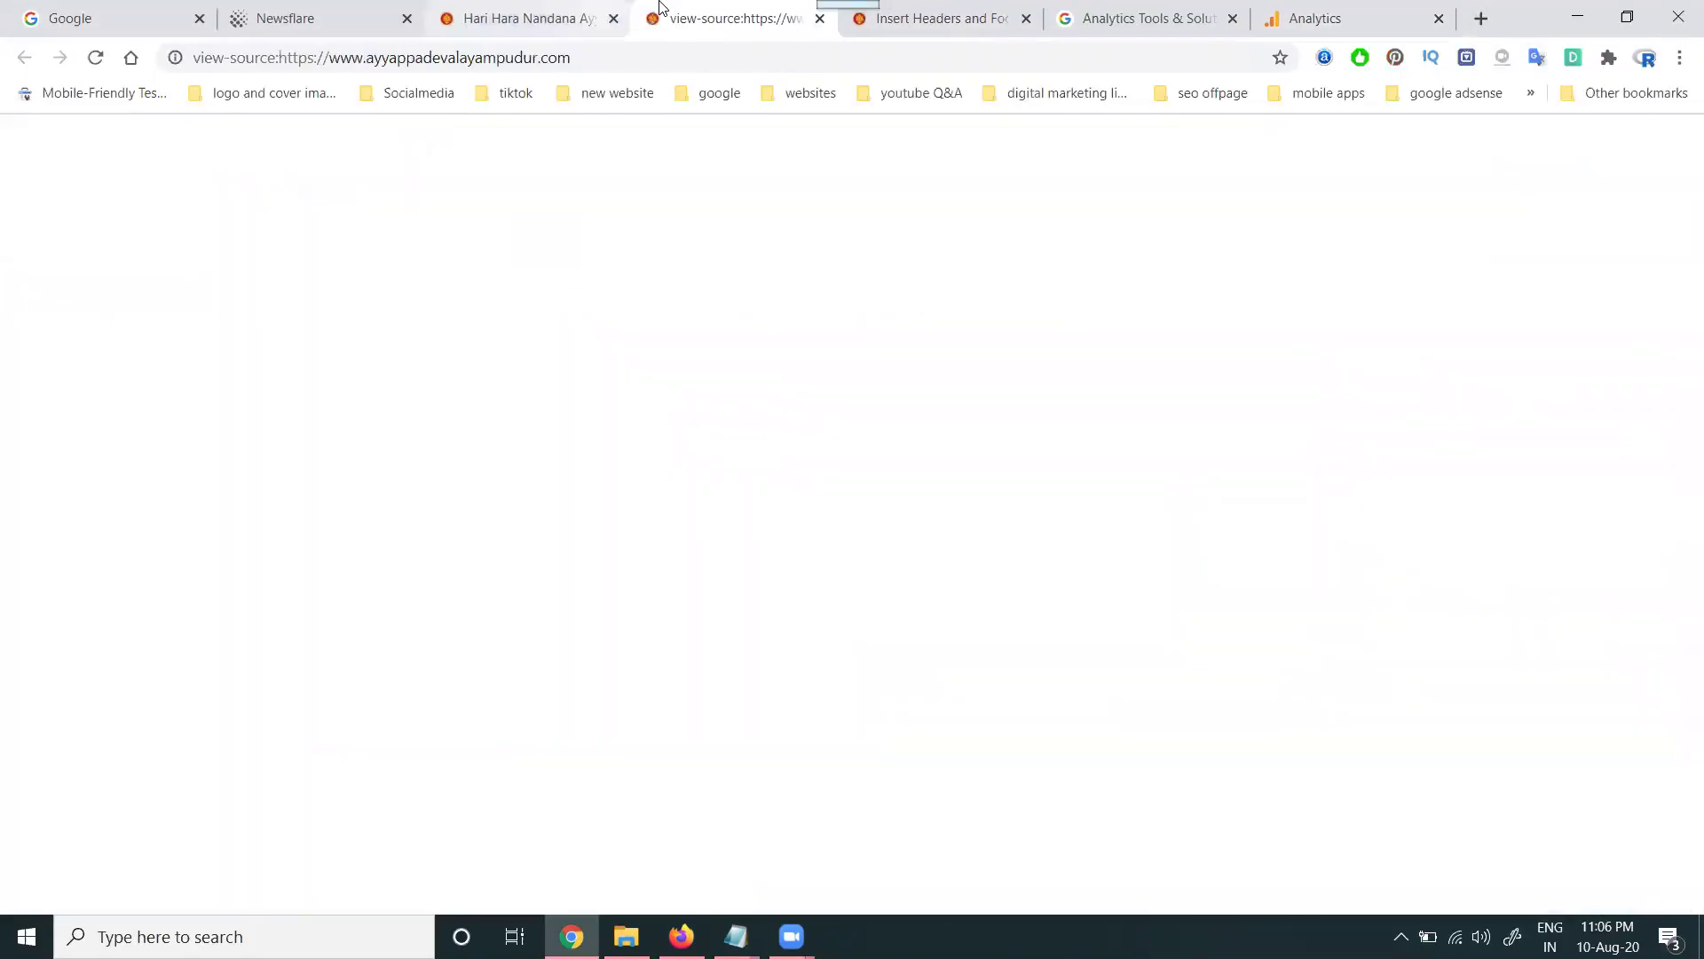
key(ctrl+f)
text(175080831)
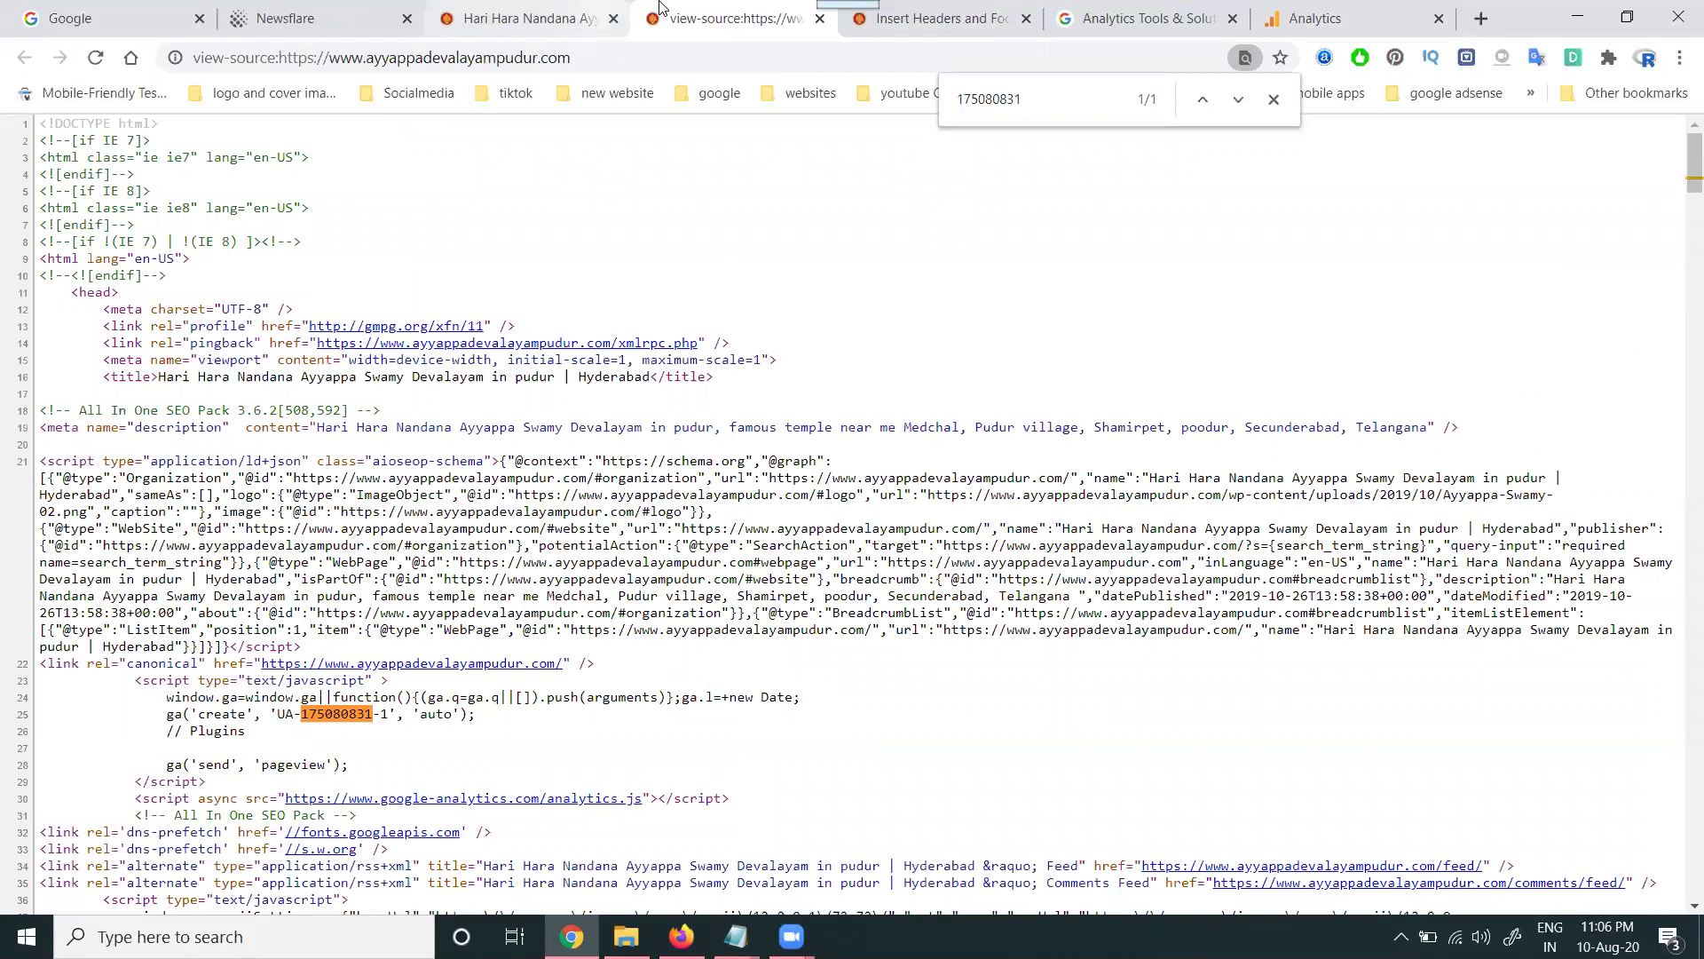